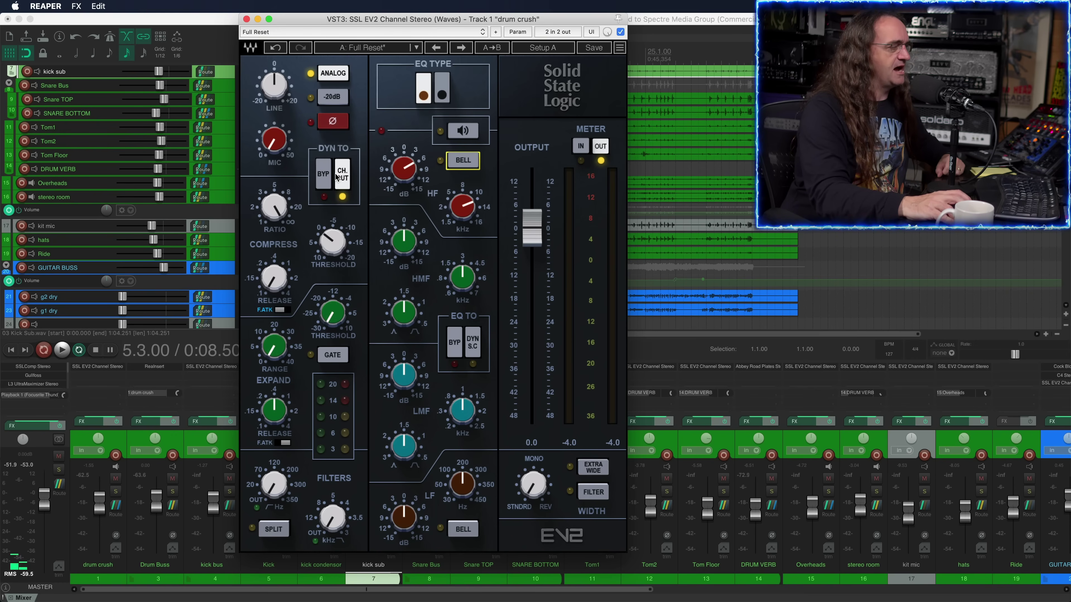
# - Switch the drum crush strip's dynamics routing to BYP and back to CH OUT, and close its plugin window
pyautogui.click(323, 180)
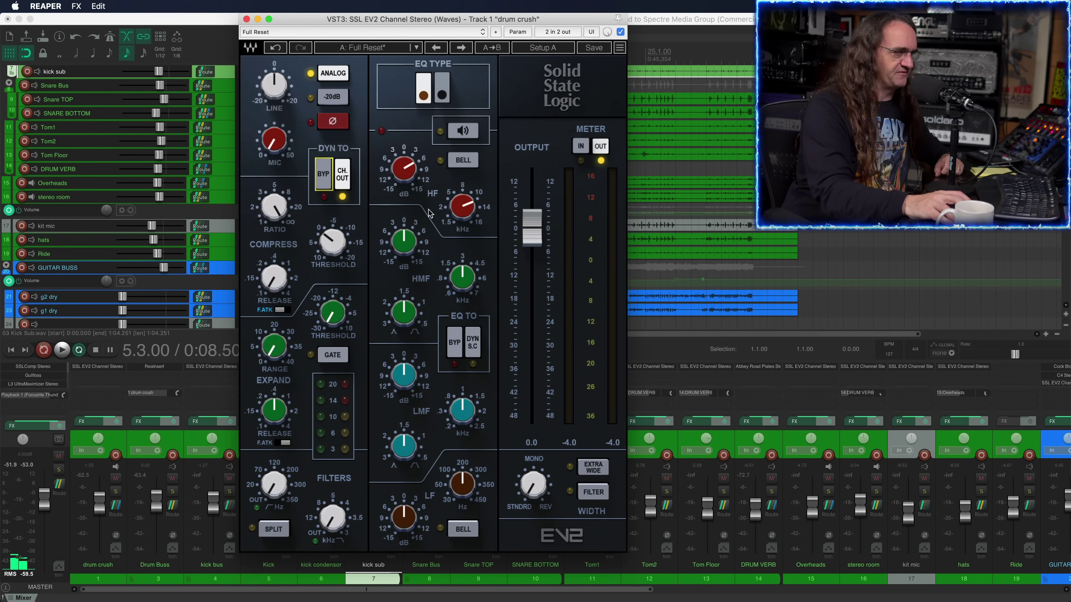
pyautogui.click(345, 176)
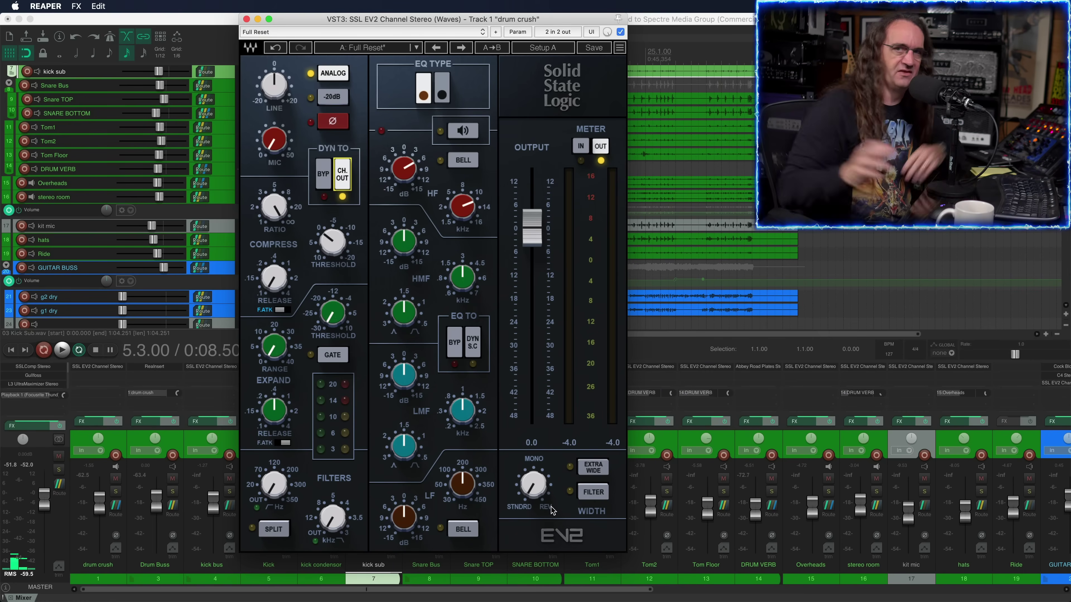
pyautogui.click(246, 19)
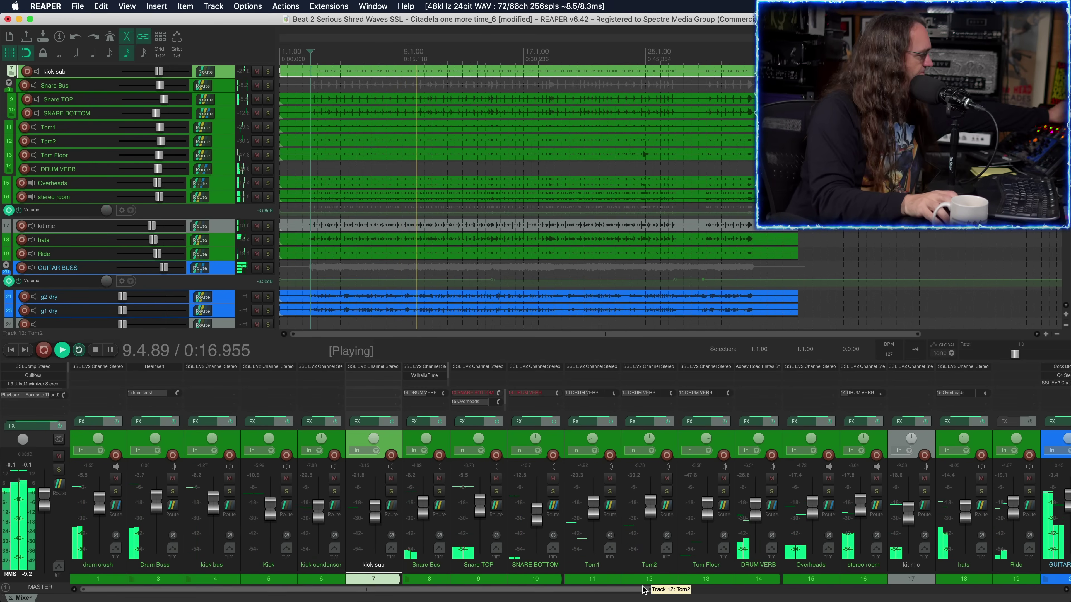
# - Raise the GUITAR BUSS and LEAD GUITAR faders slightly during playback and stop the transport
pyautogui.click(666, 590)
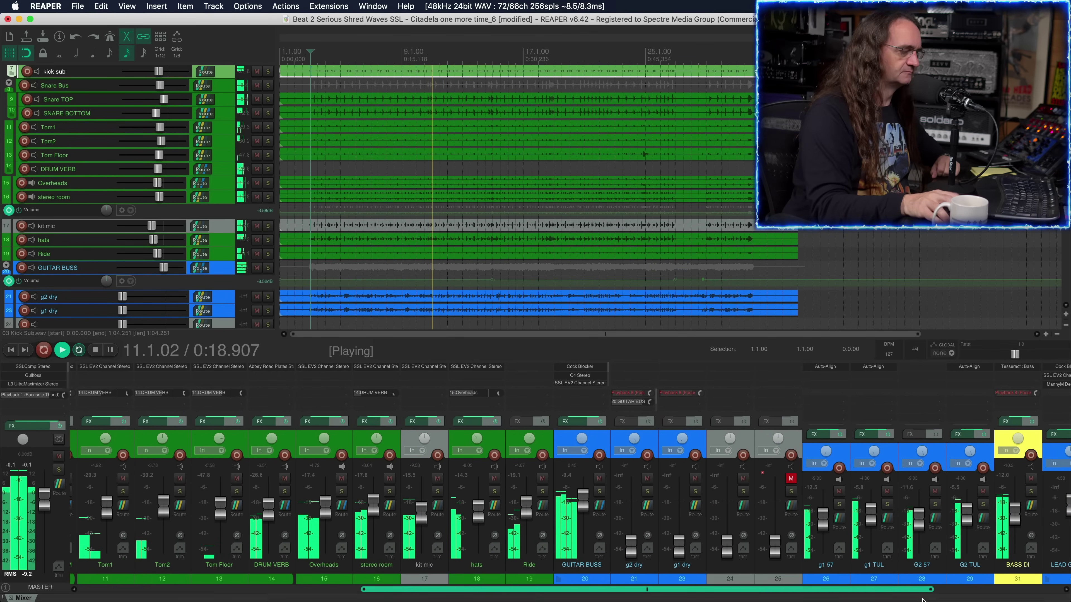
pyautogui.moveTo(588, 499); pyautogui.dragTo(591, 494)
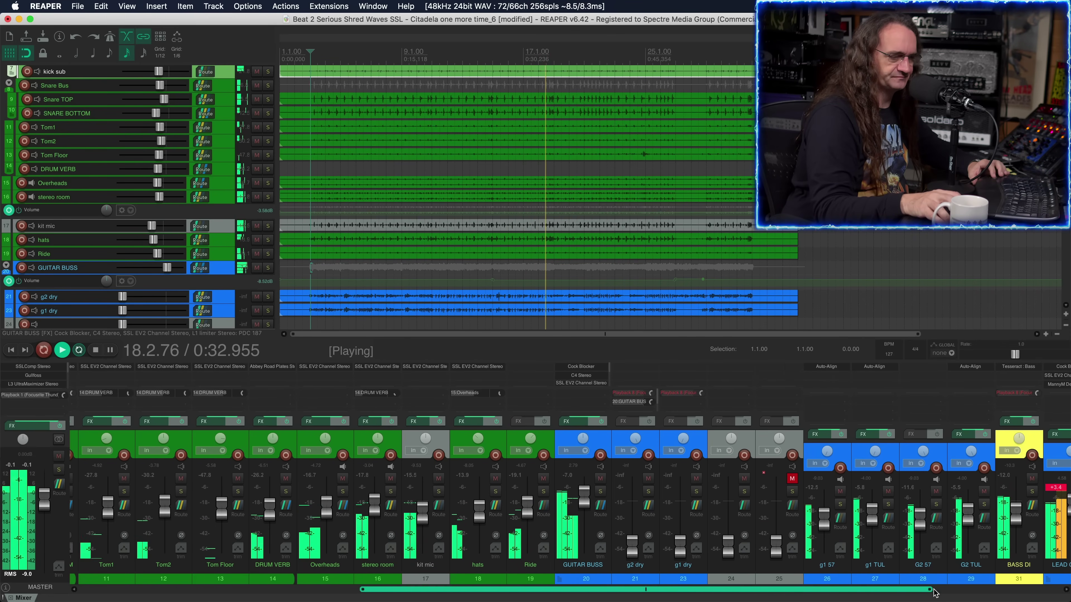
pyautogui.hscroll(3, 1014, 539)
pyautogui.moveTo(975, 511); pyautogui.dragTo(974, 508)
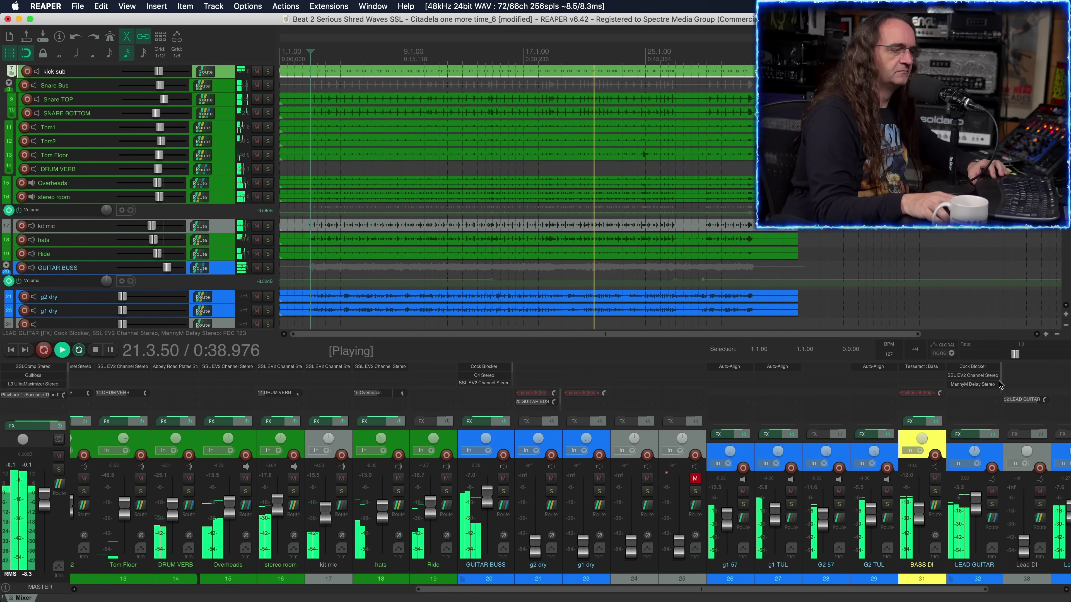
pyautogui.scroll(-1, 991, 407)
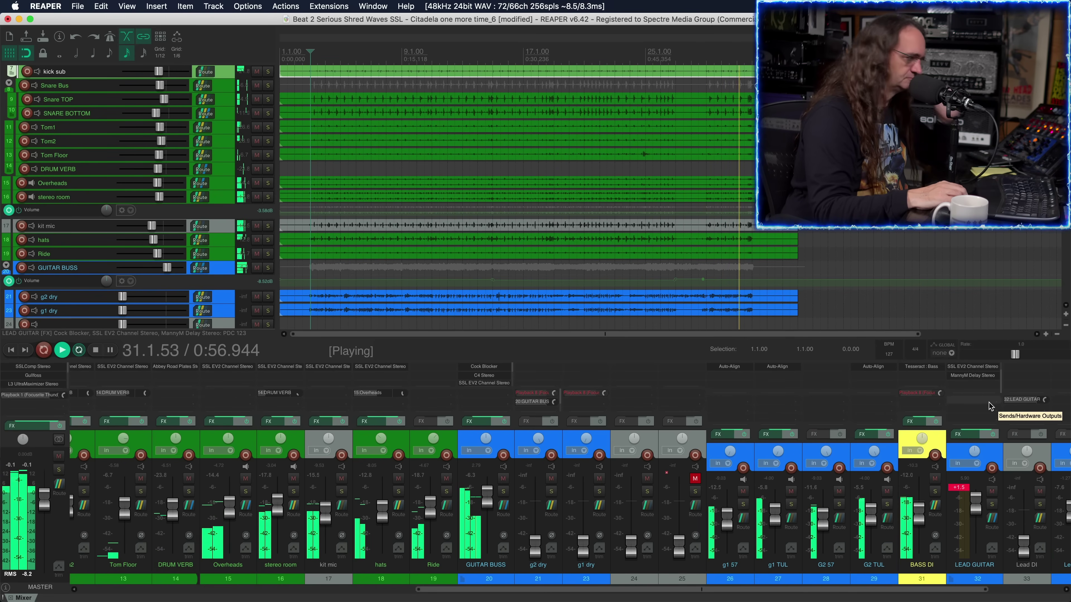
pyautogui.press('space')
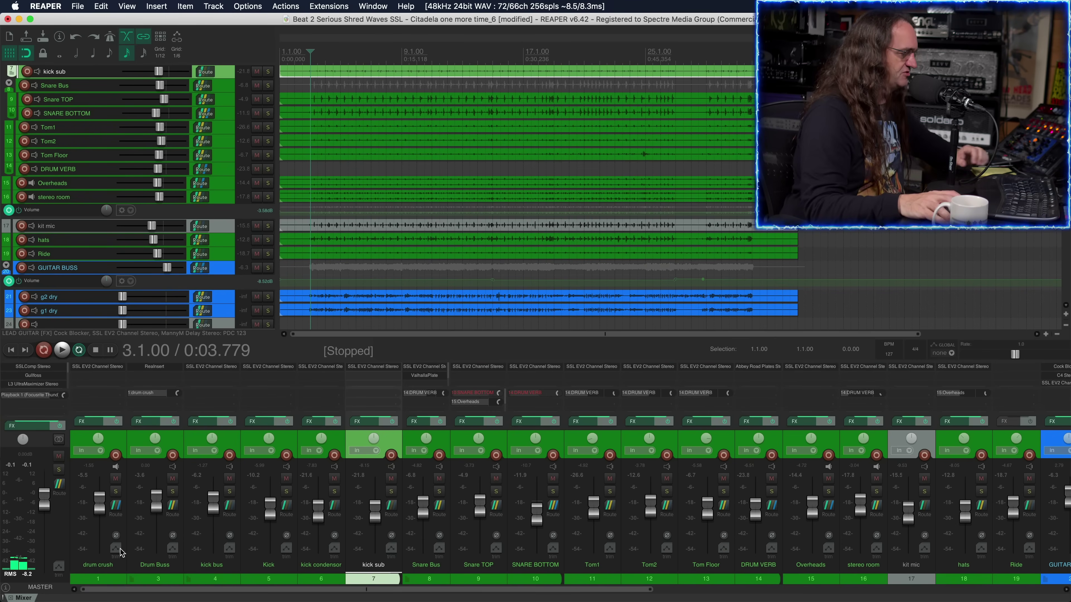
# - Listen to the Drum Buss in solo, stop playback and clear its solo
pyautogui.click(173, 491)
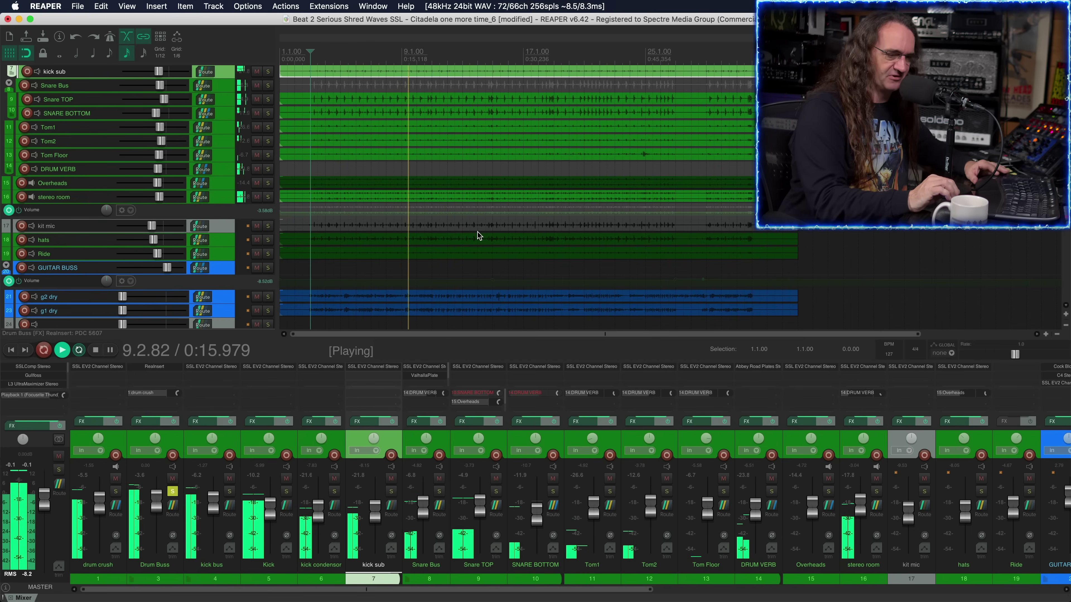
pyautogui.press('space')
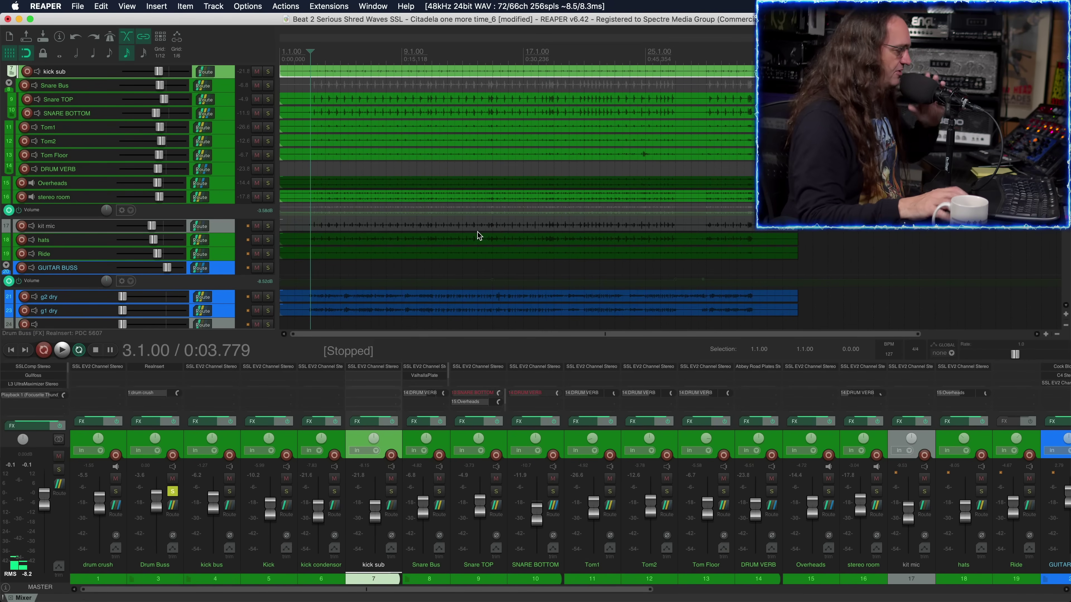
pyautogui.click(168, 494)
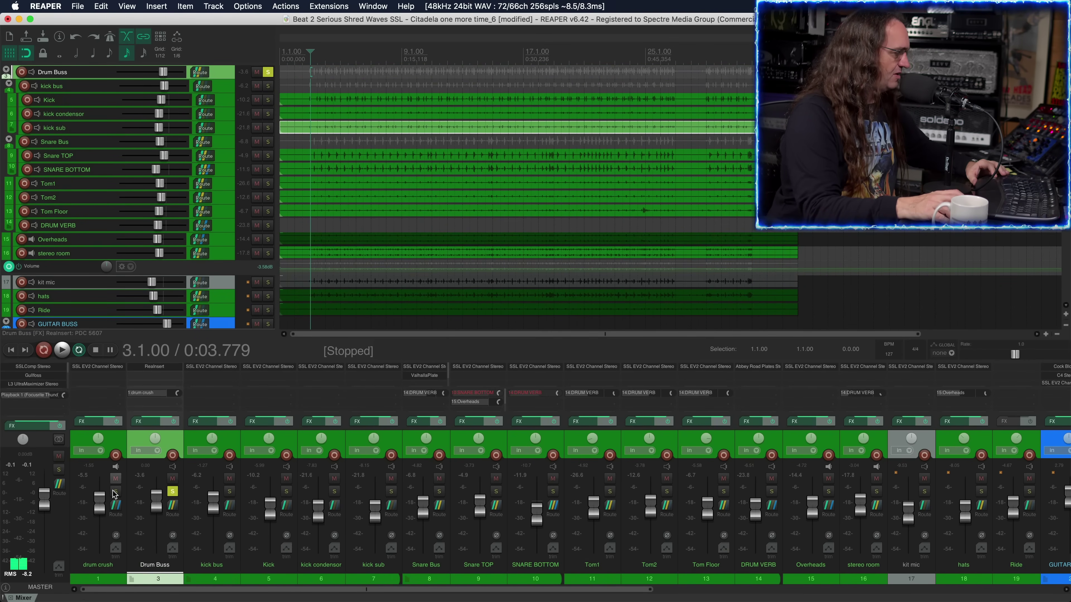
pyautogui.click(172, 493)
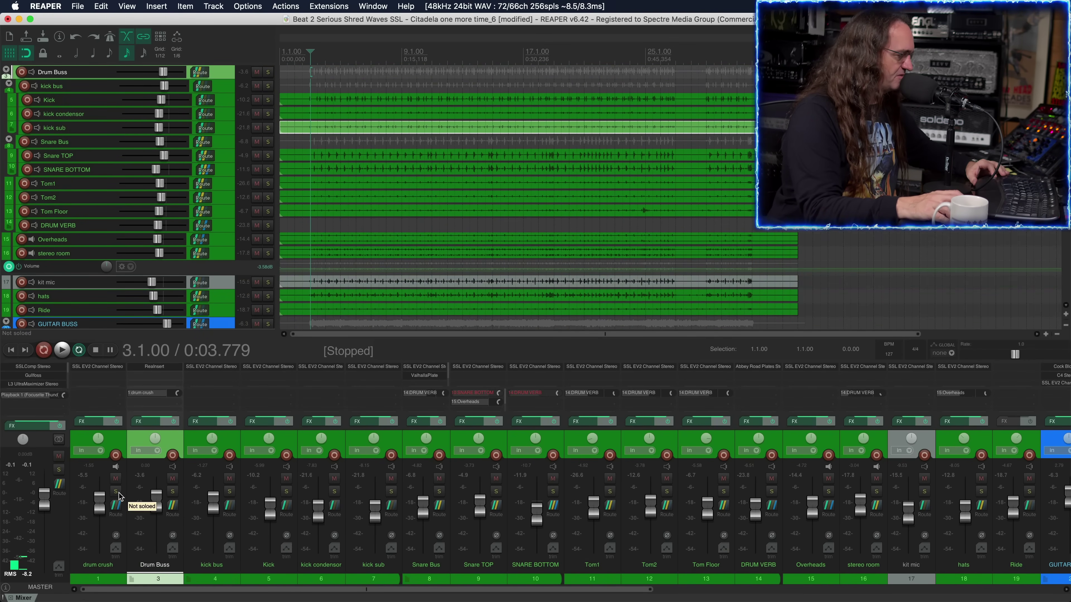
pyautogui.click(116, 492)
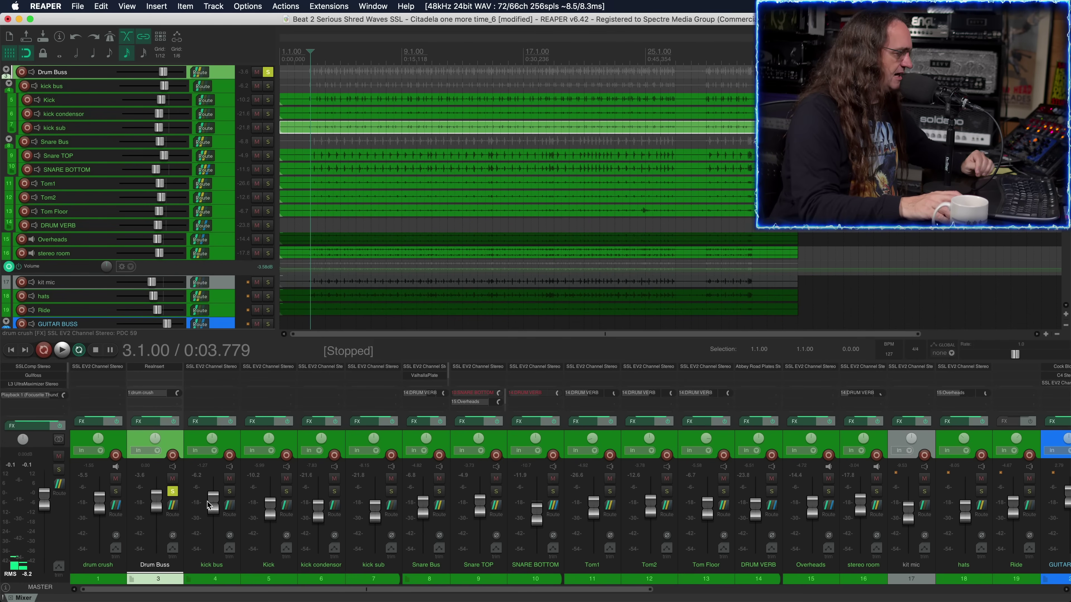
pyautogui.click(173, 492)
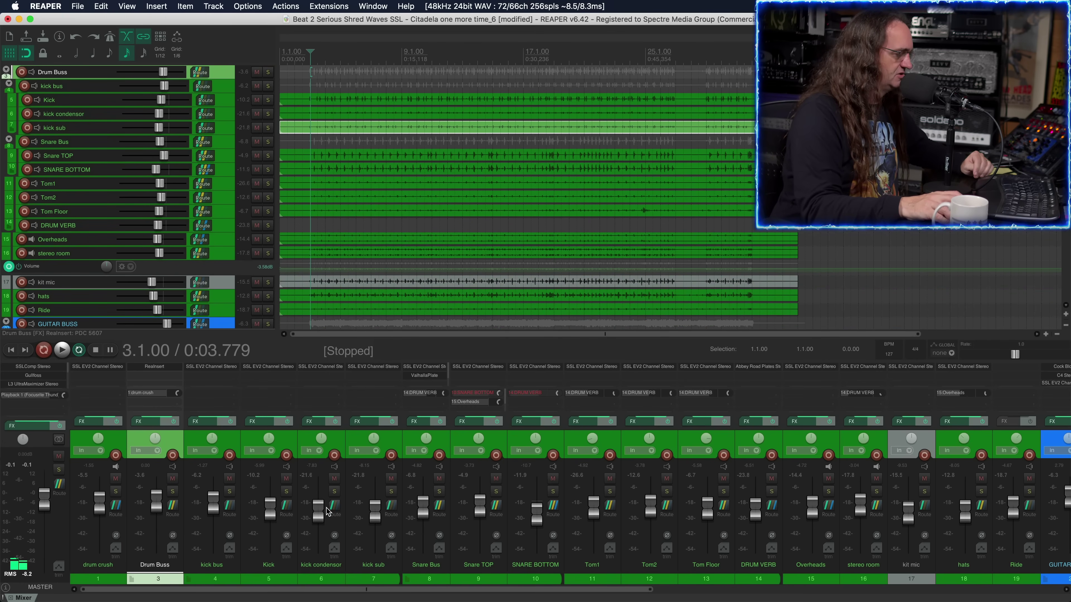
# - Audition the kick bus, Kick, kick condensor and kick sub tracks soloed one after another, and stop playback
pyautogui.click(230, 491)
pyautogui.press('space')
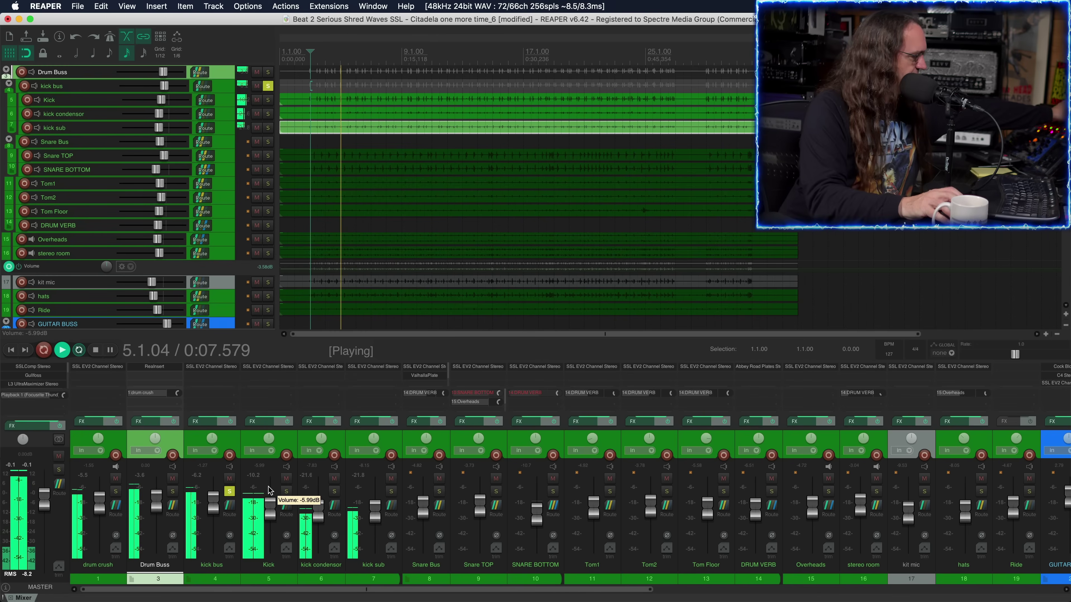
pyautogui.click(287, 491)
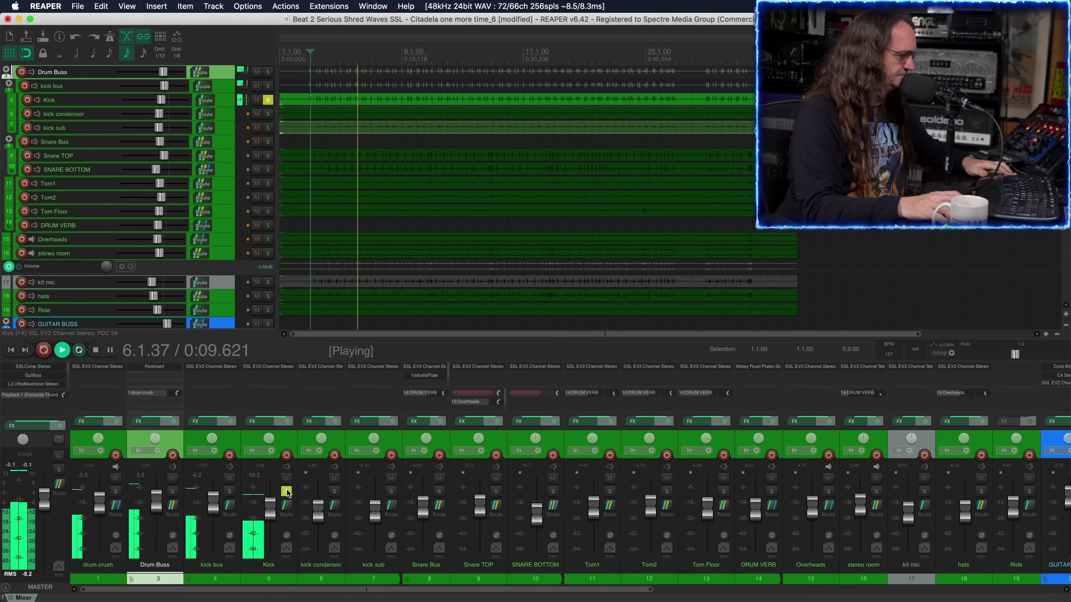
pyautogui.click(335, 492)
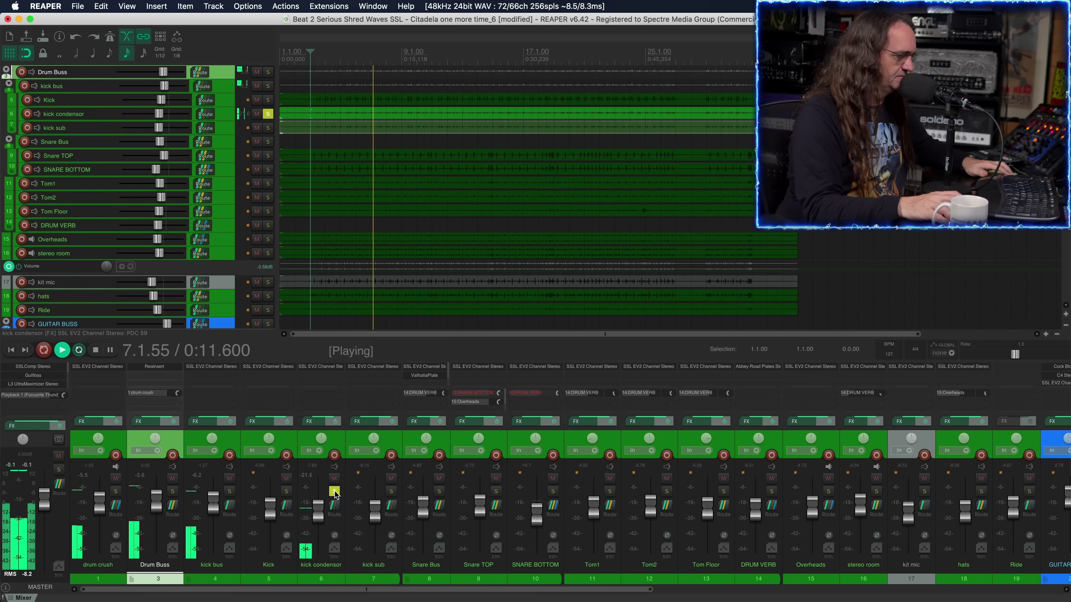
pyautogui.click(392, 491)
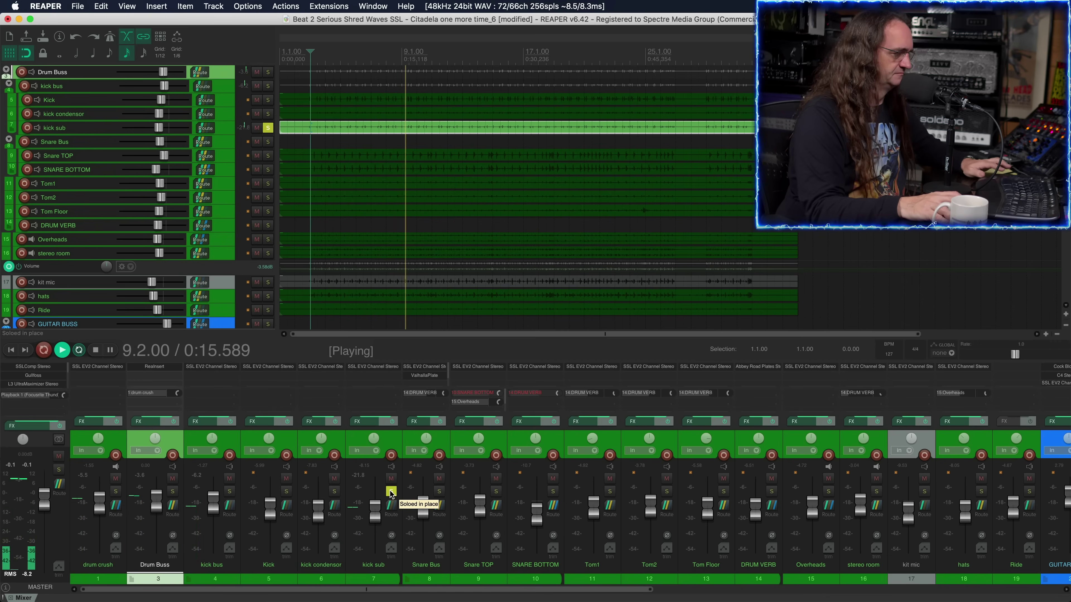
pyautogui.press('space')
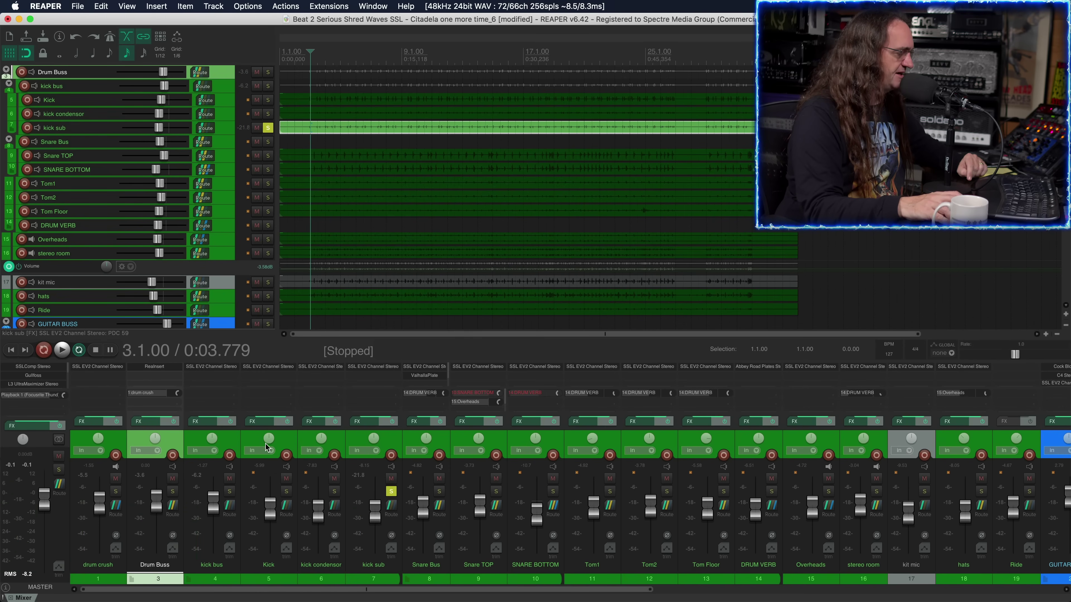
# - Open the kick sub track's SSL EV2 Channel plugin and move its window away from the kick mixer strips
pyautogui.click(226, 439)
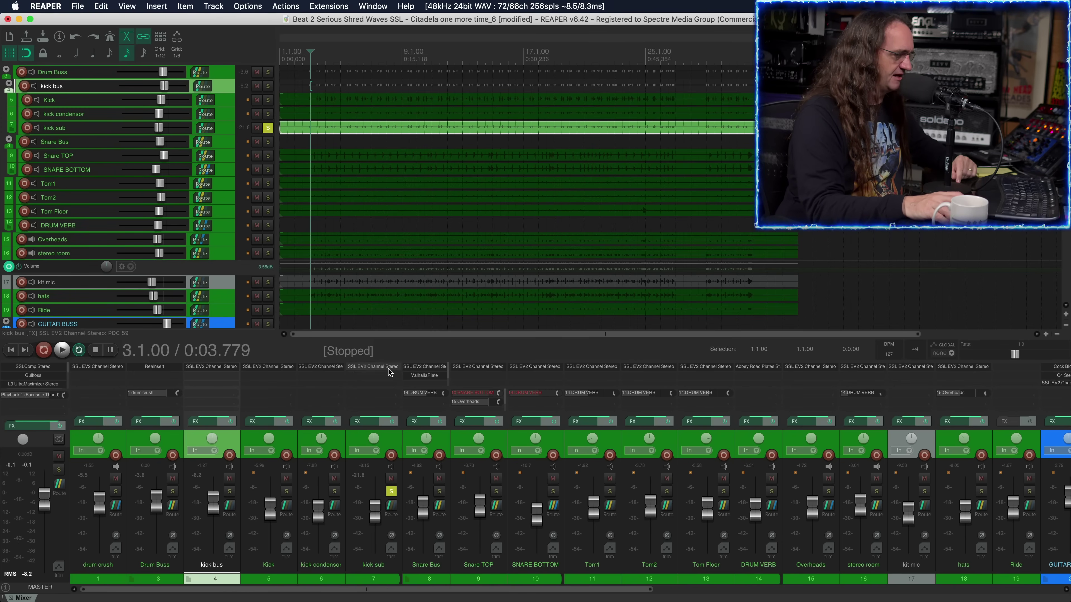
pyautogui.click(372, 366)
pyautogui.moveTo(341, 19); pyautogui.dragTo(861, 50)
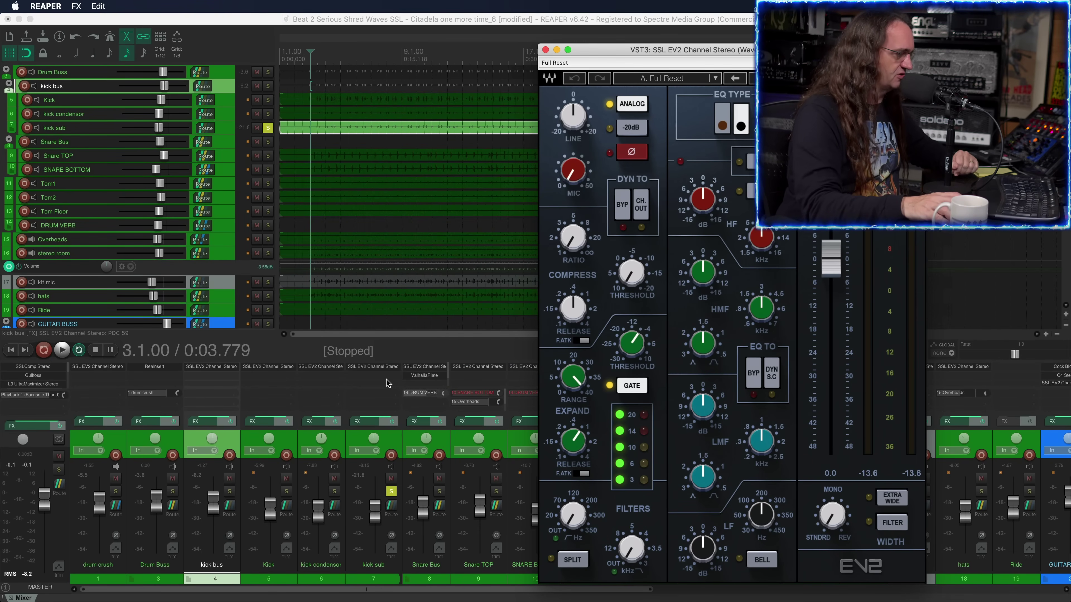
# - Open the kick condensor track's SSL EV2 Channel plugin and set its GUI size to 100%
pyautogui.click(322, 365)
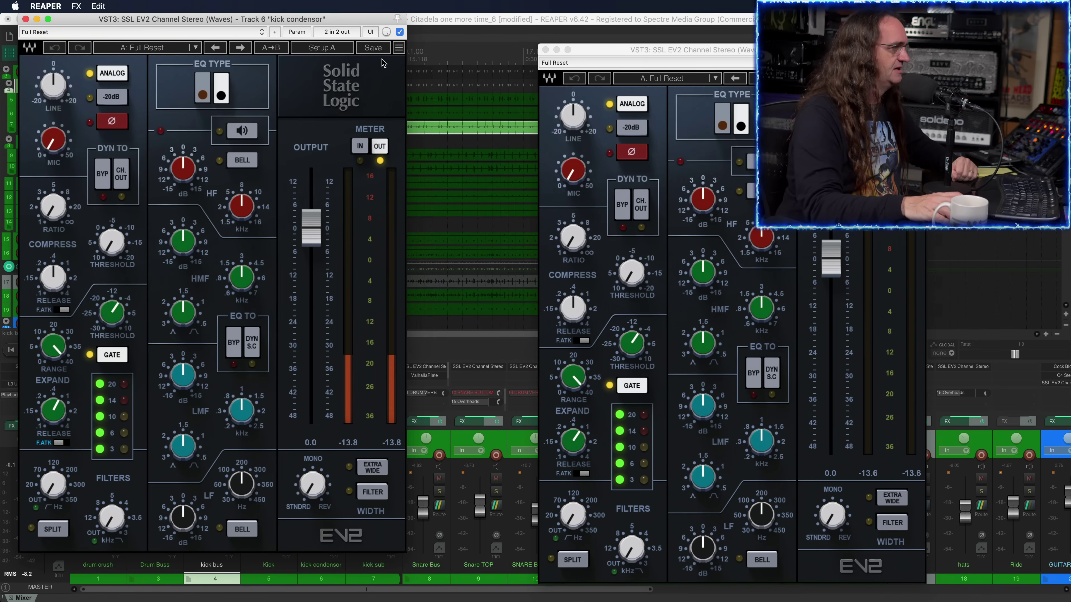
pyautogui.click(398, 49)
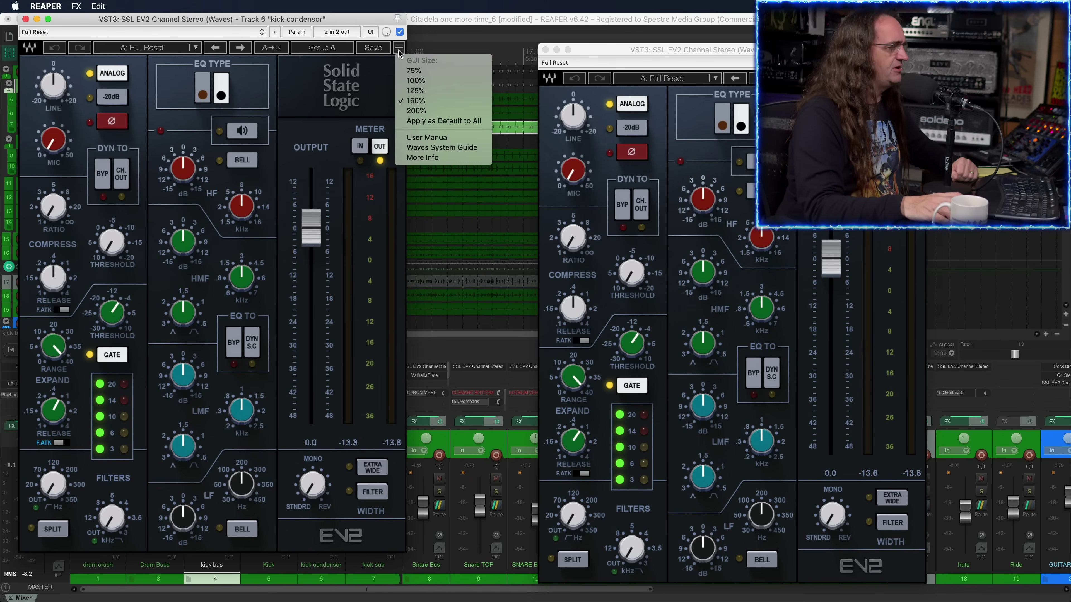
pyautogui.click(417, 83)
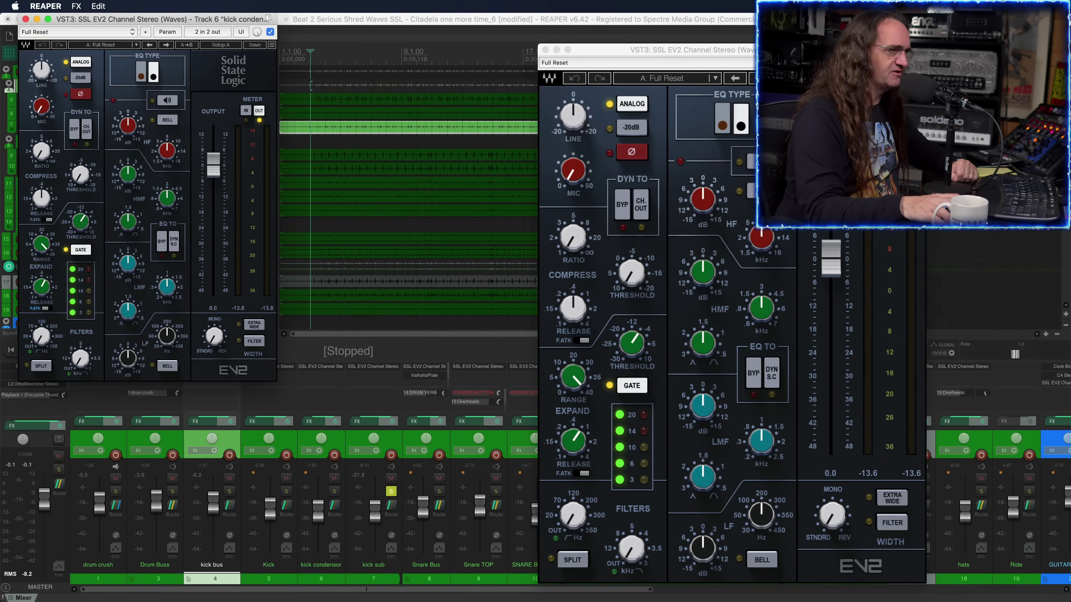
# - Reduce the kick sub plugin's GUI size to 100%, align it with the kick condensor plugin and close both windows
pyautogui.click(918, 78)
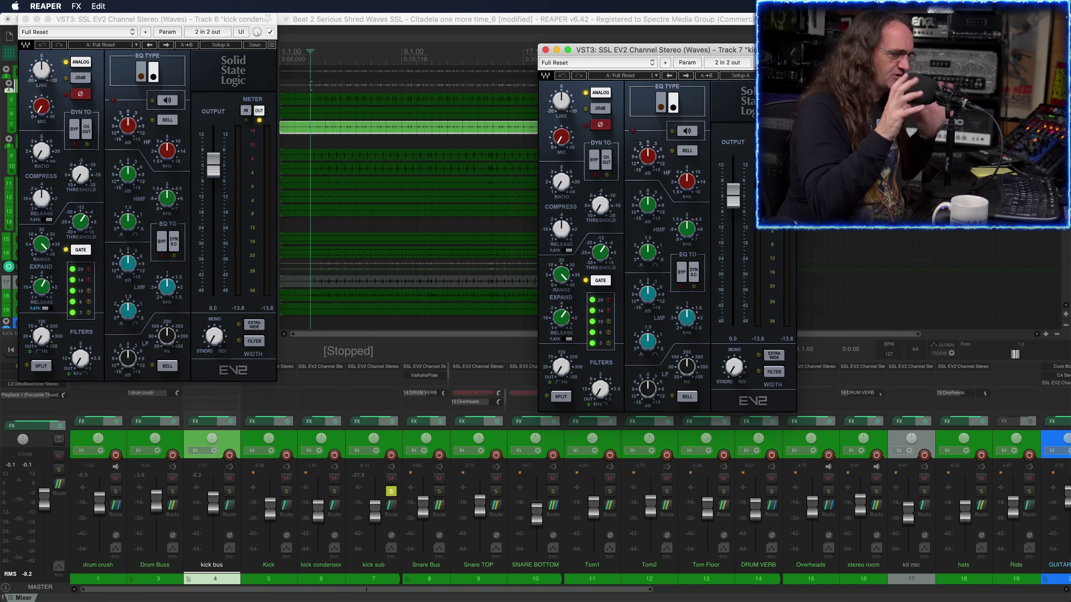
pyautogui.moveTo(796, 411); pyautogui.dragTo(843, 426)
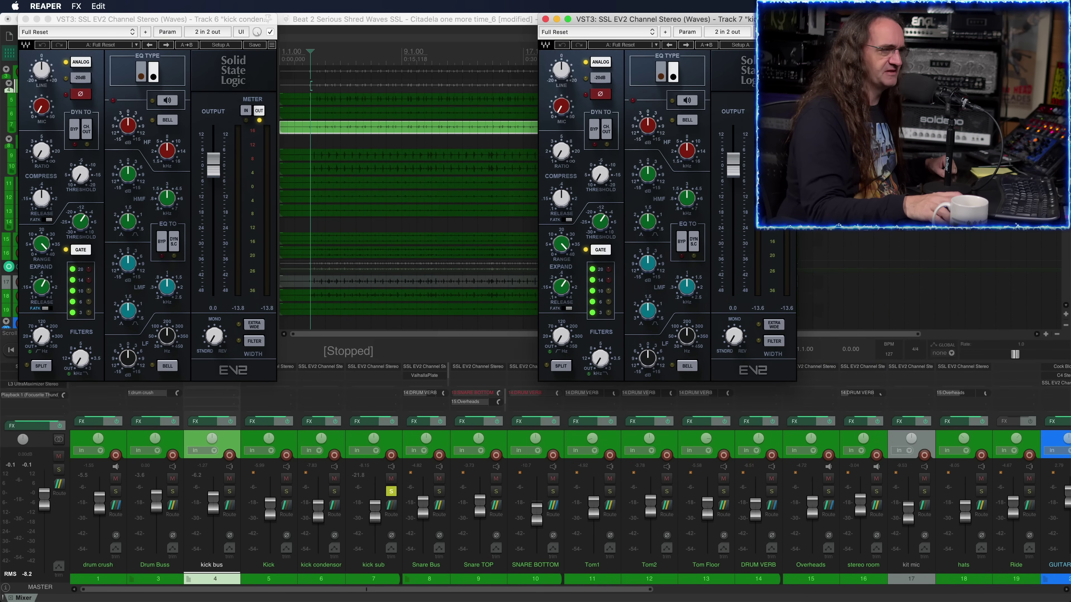
pyautogui.click(545, 19)
pyautogui.press('Escape')
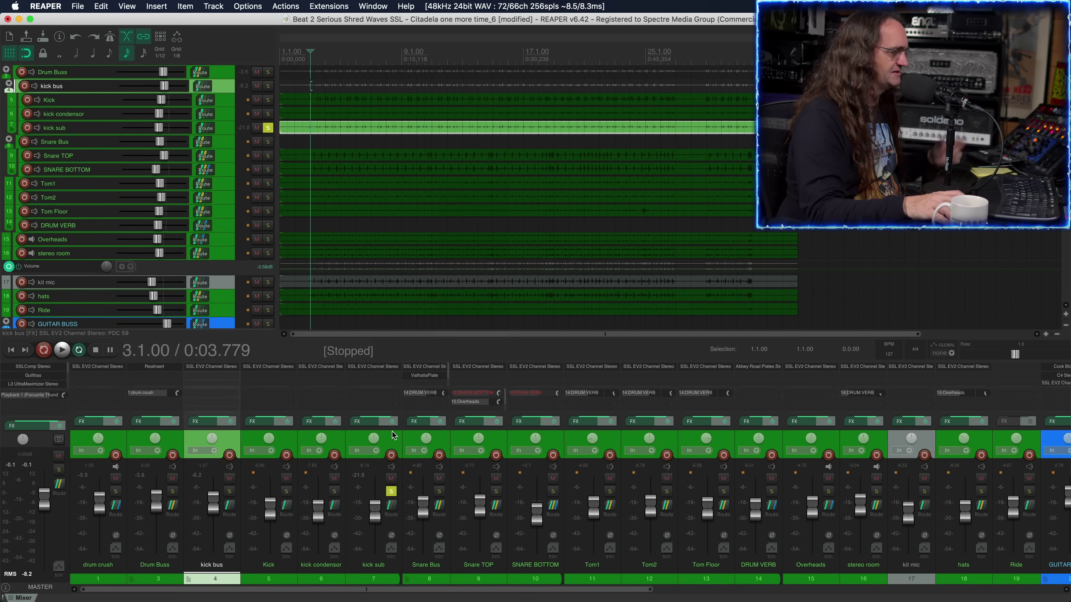
# - Open the Kick track's SSL EV2 Channel plugin, set its GUI size to 100% and move its window aside
pyautogui.click(279, 370)
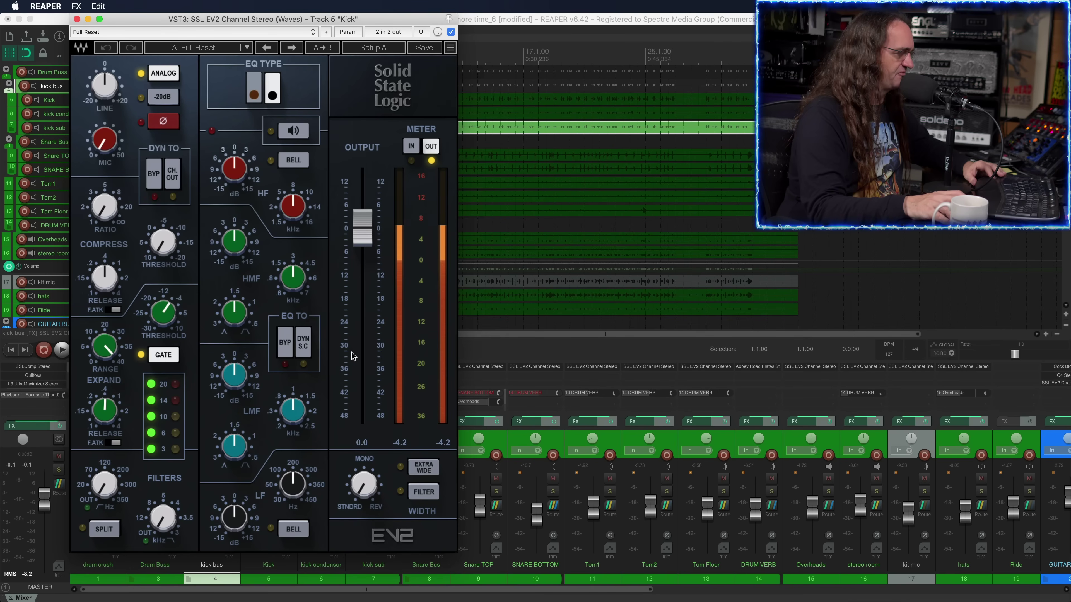
pyautogui.click(450, 48)
pyautogui.click(467, 80)
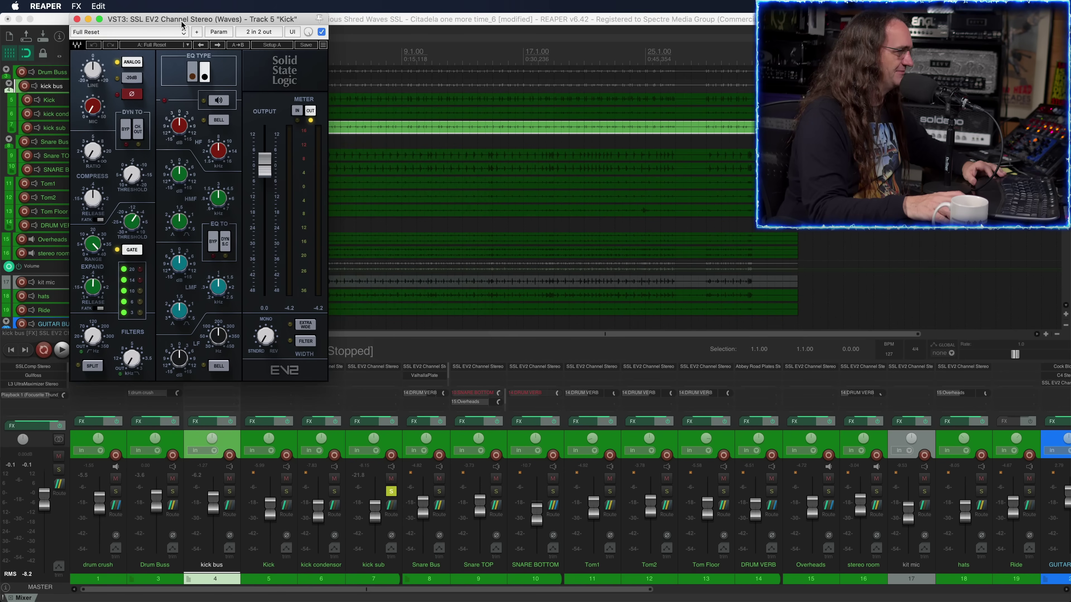
pyautogui.moveTo(181, 21); pyautogui.dragTo(141, 23)
# - Reopen the kick condensor and kick sub channel plugins, and play the song with all three kick tracks soloed
pyautogui.click(326, 373)
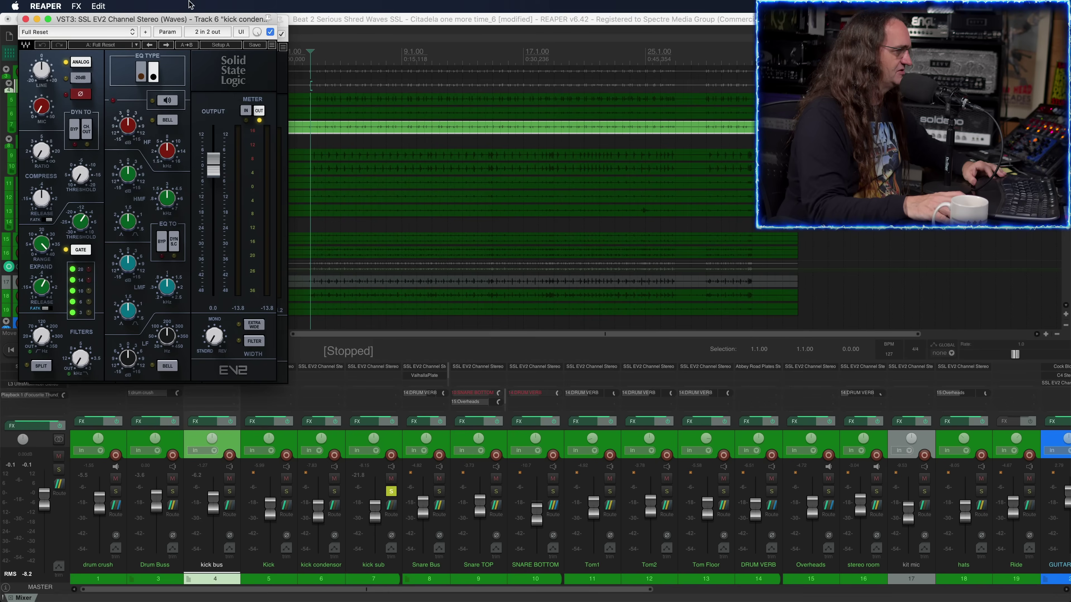
pyautogui.click(392, 373)
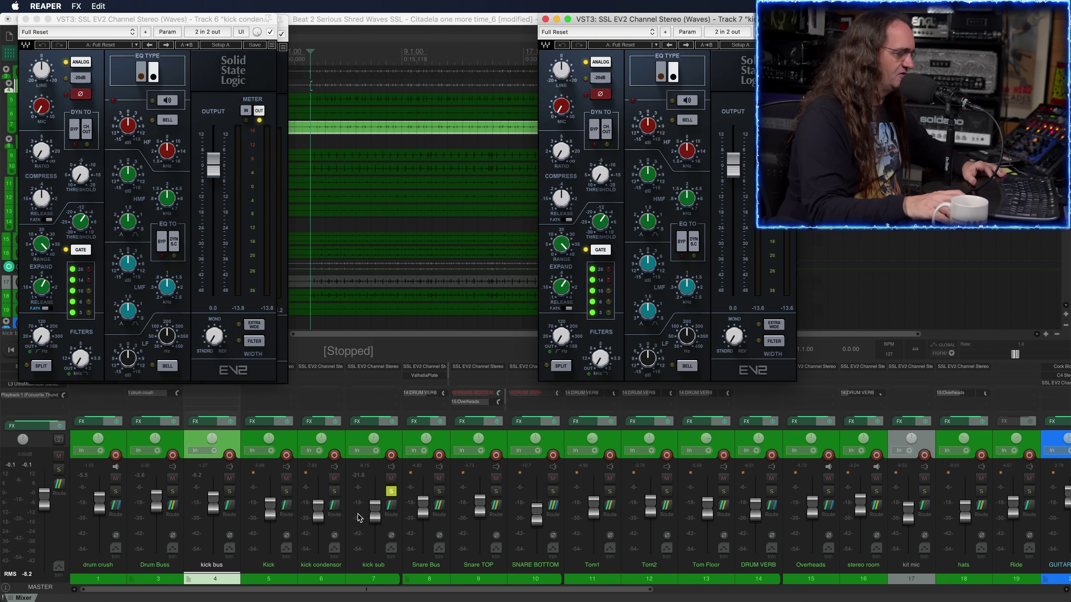
pyautogui.click(334, 491)
pyautogui.click(286, 491)
pyautogui.press('space')
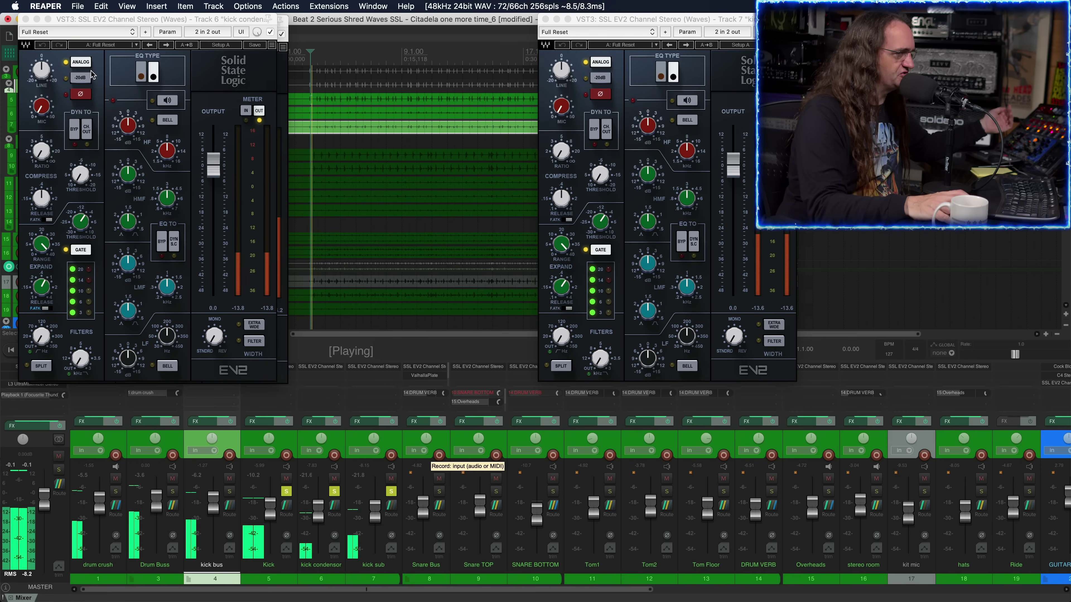
# - Arrange the Kick, kick sub and kick condensor plugin windows side by side above the mixer
pyautogui.moveTo(168, 24); pyautogui.dragTo(375, 131)
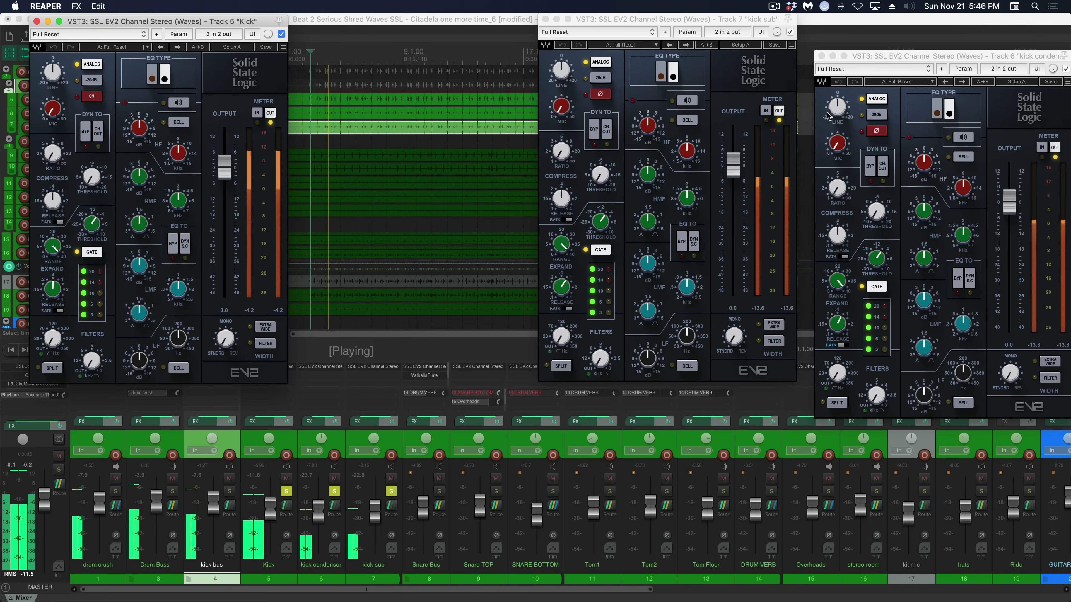
pyautogui.moveTo(677, 23); pyautogui.dragTo(571, 26)
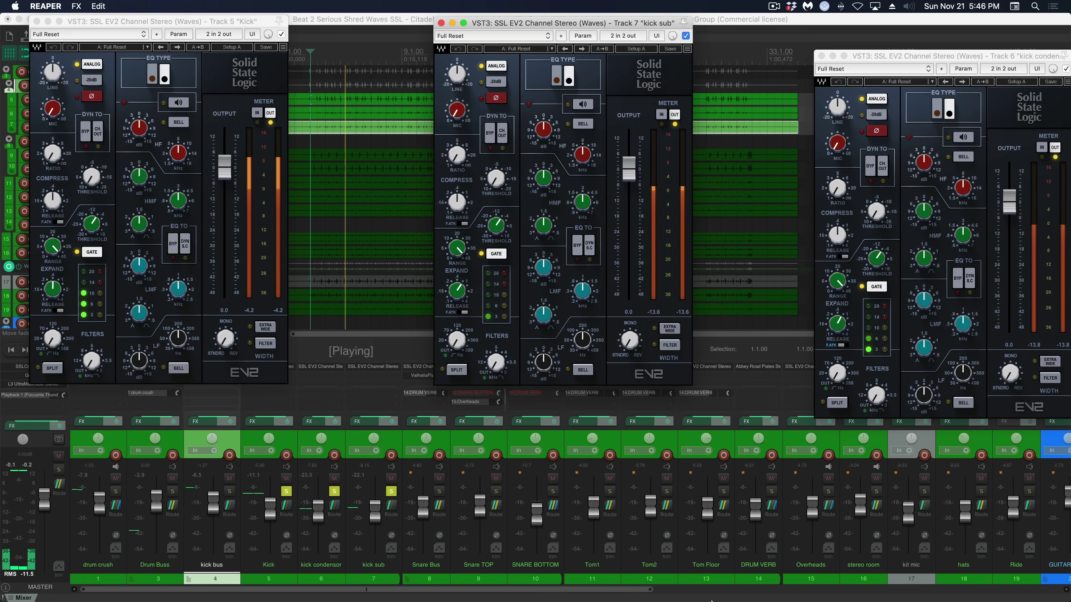
pyautogui.moveTo(859, 56); pyautogui.dragTo(782, 24)
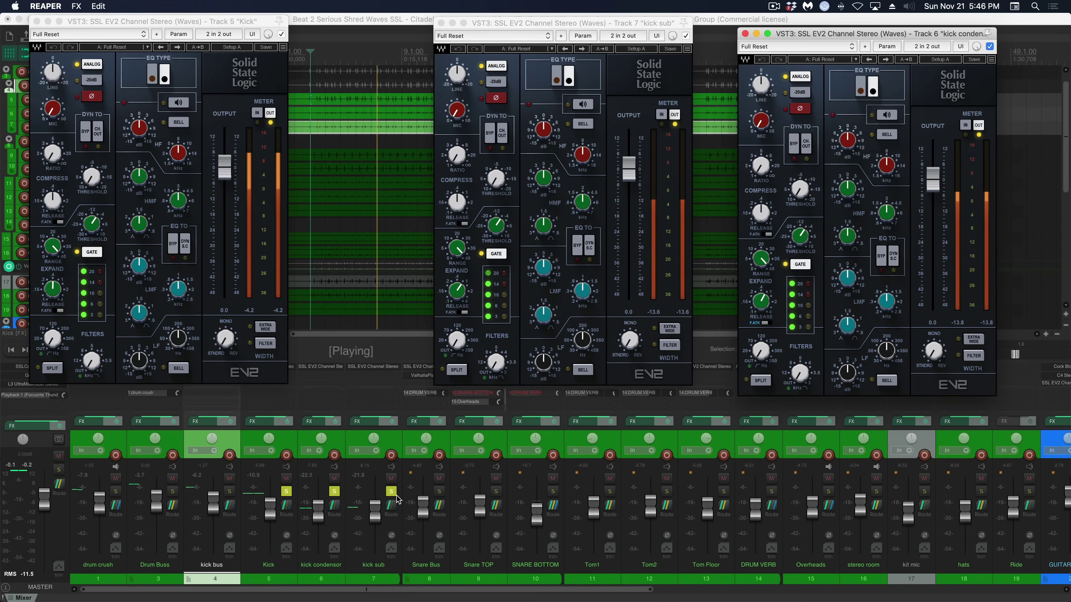
# - Unsolo the kick condensor, kick sub and Kick tracks, and close their three SSL EV2 Channel plugin windows
pyautogui.click(334, 491)
pyautogui.click(391, 491)
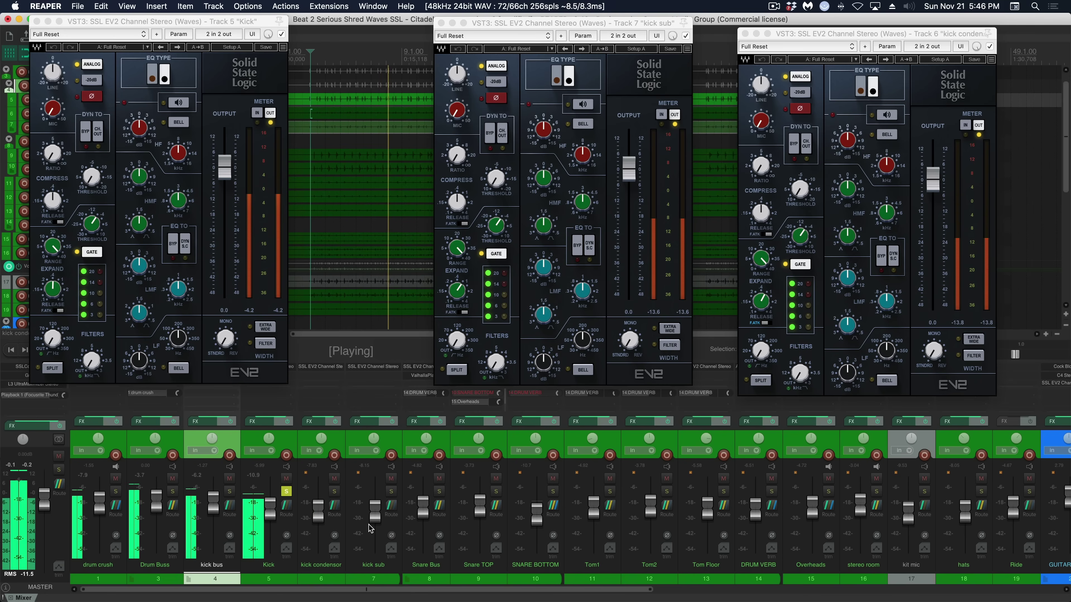
pyautogui.click(286, 491)
pyautogui.click(37, 21)
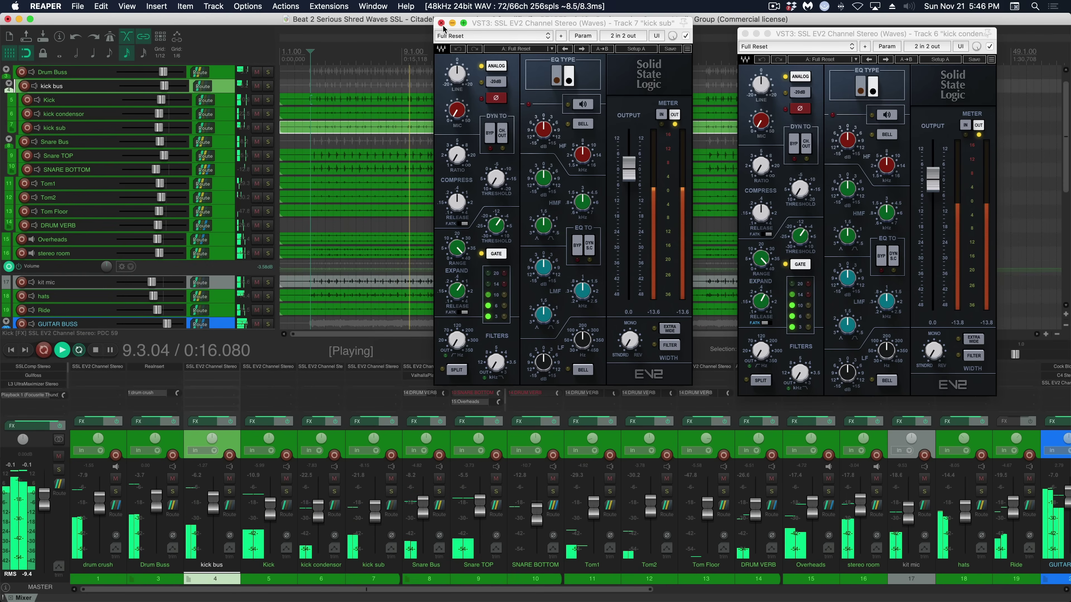
pyautogui.click(440, 23)
pyautogui.click(744, 33)
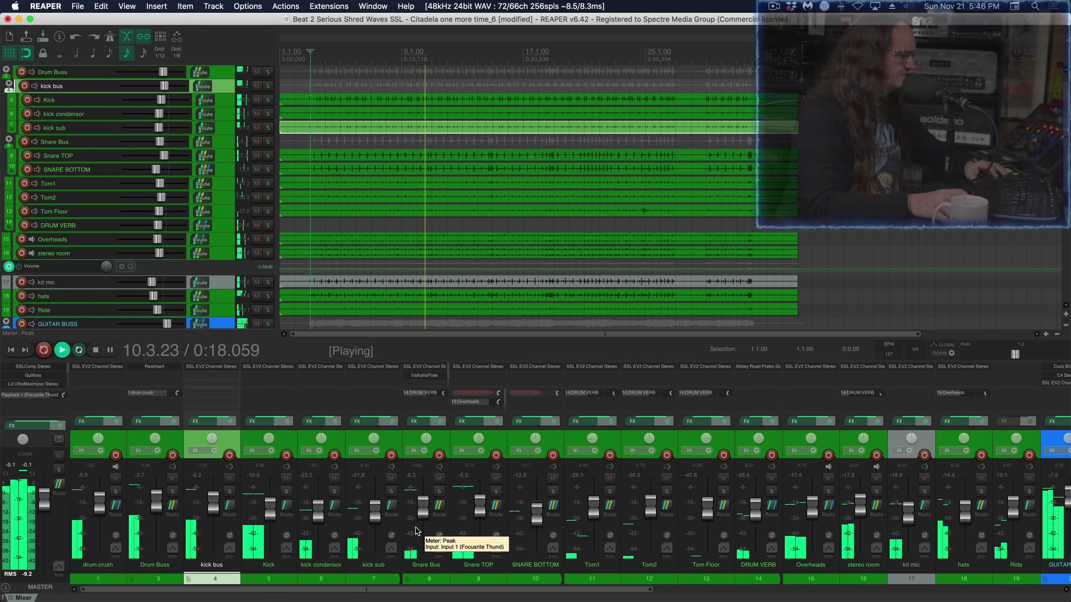
# - Solo the kick bus, open its SSL EV2 Channel plugin and compare the playback with the plugin bypassed and enabled
pyautogui.click(230, 491)
pyautogui.click(194, 370)
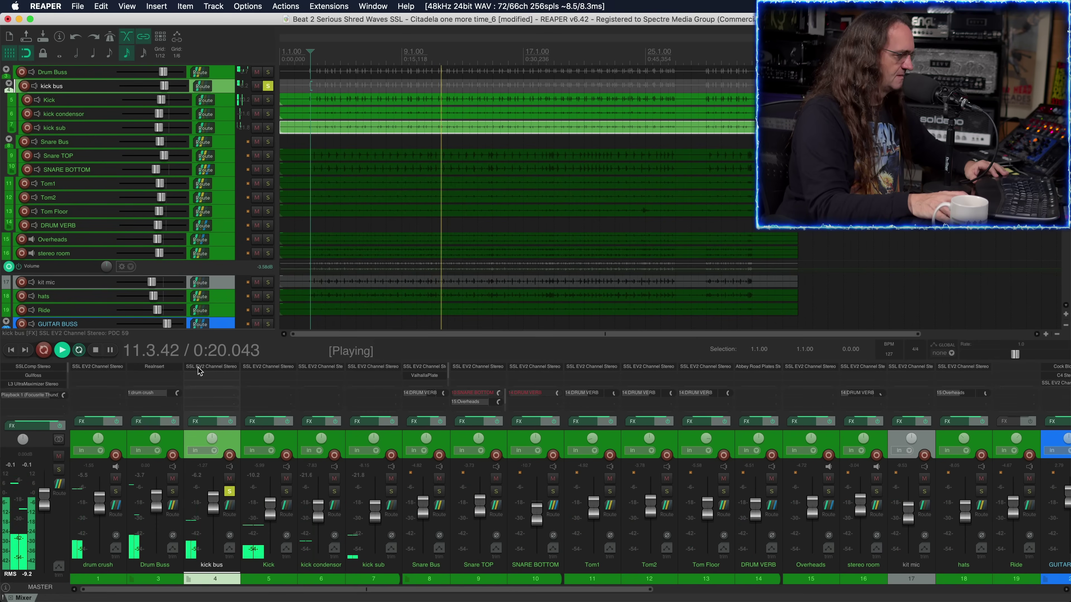
pyautogui.press('space')
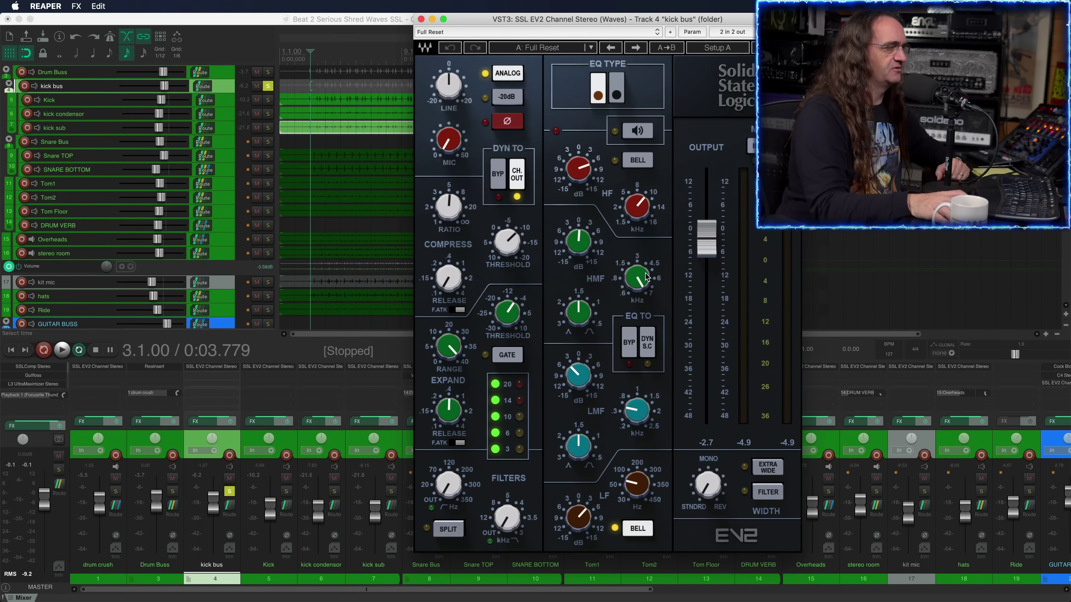
pyautogui.press('space')
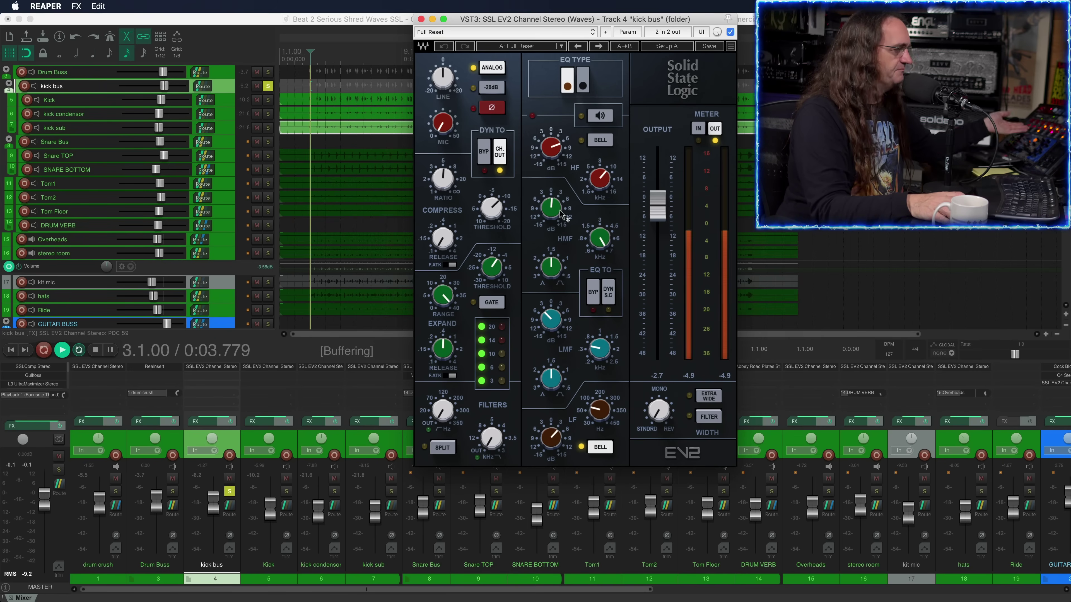
pyautogui.click(731, 32)
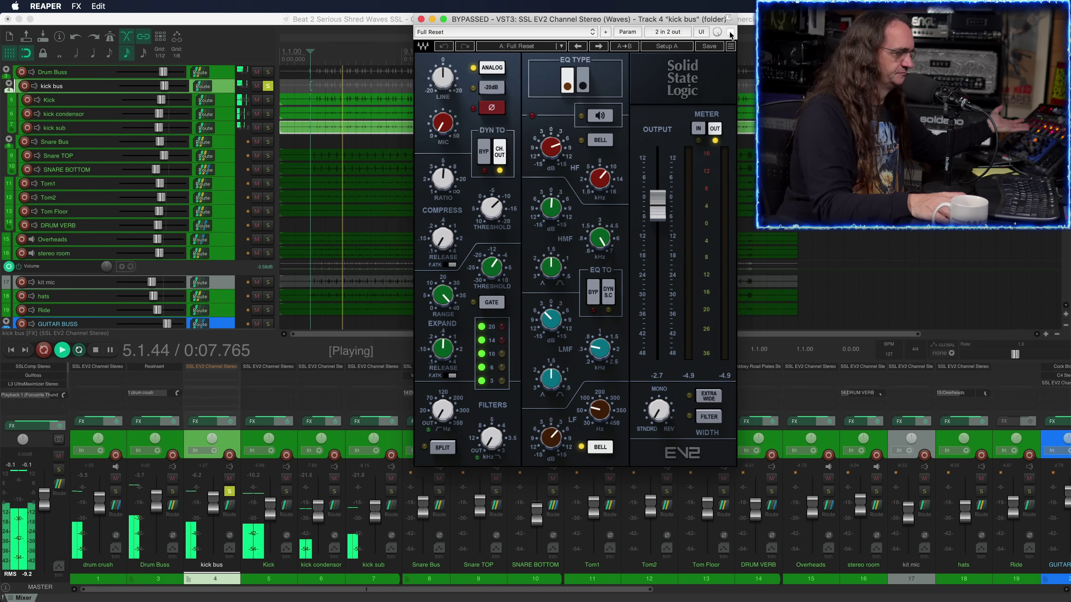
pyautogui.click(730, 33)
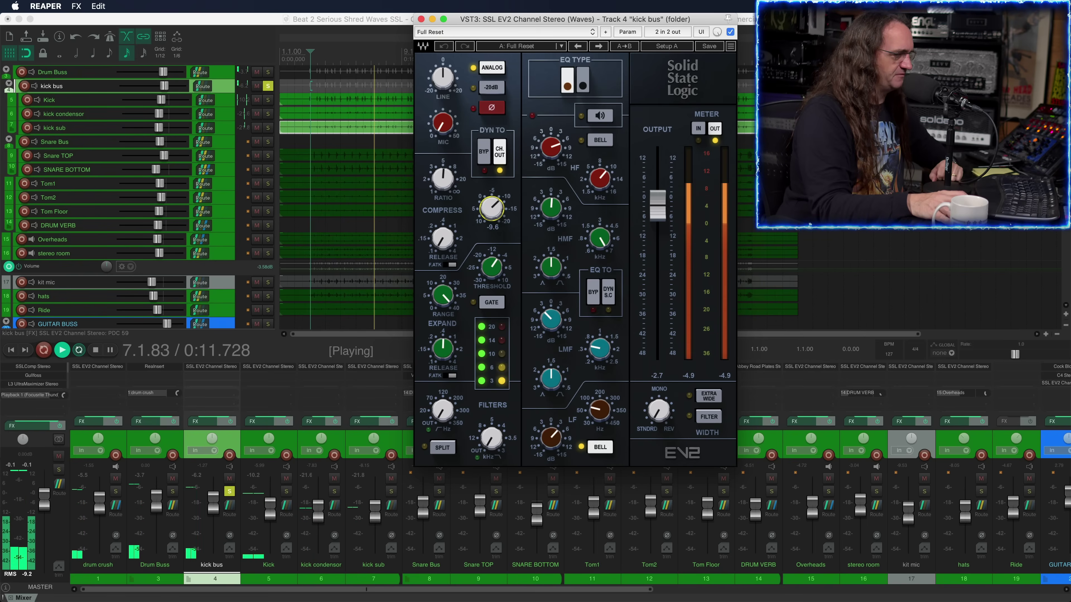
# - Adjust the kick bus EQ during playback, close its plugin, and unsolo the bus to hear the full mix before stopping
pyautogui.moveTo(442, 179)
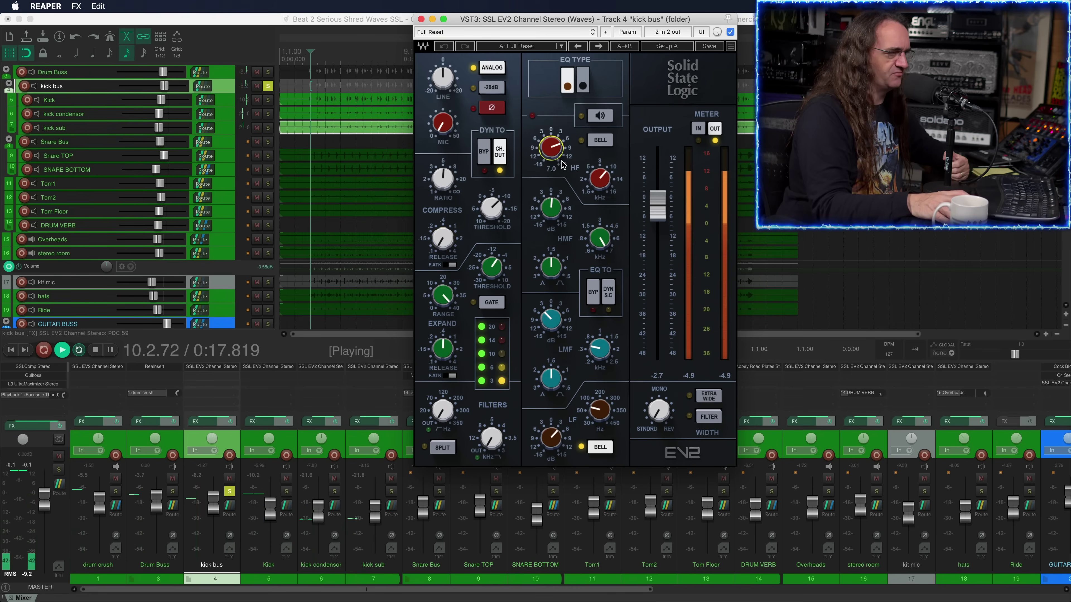
pyautogui.moveTo(594, 181); pyautogui.dragTo(555, 154)
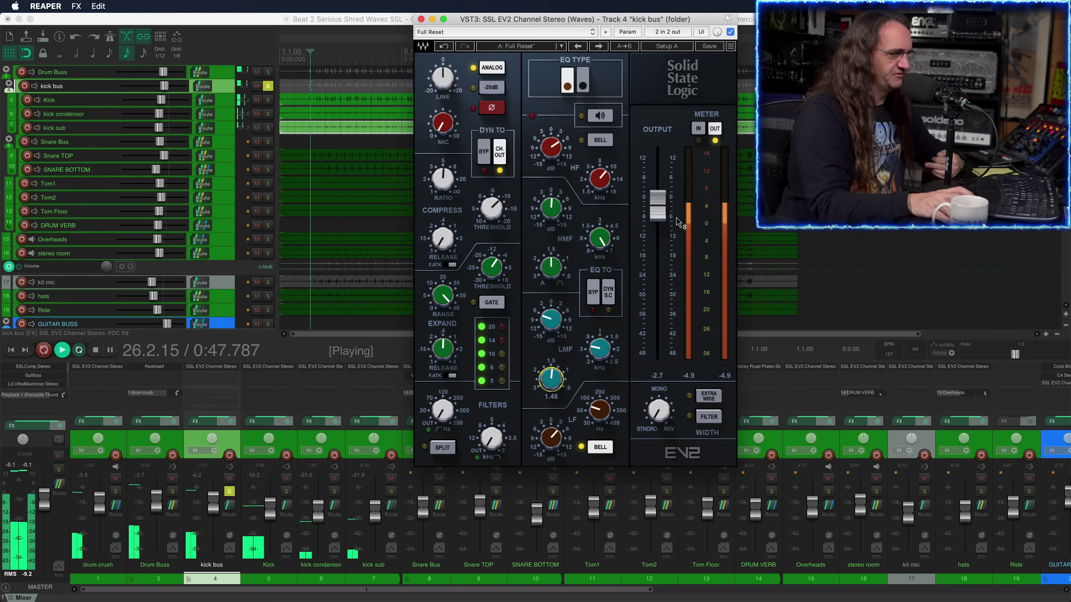
pyautogui.click(421, 19)
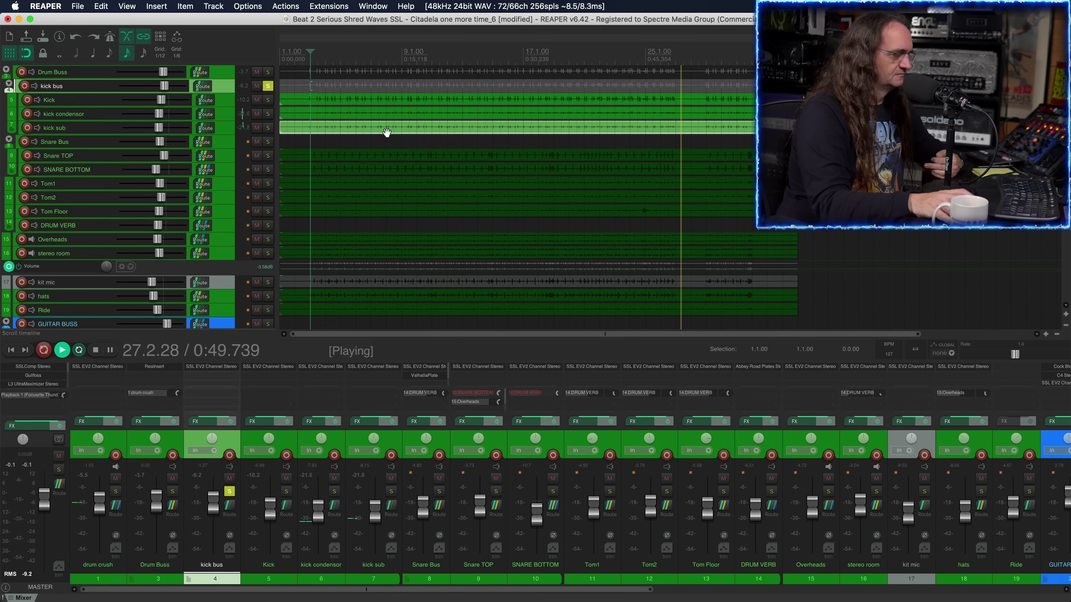
pyautogui.click(229, 491)
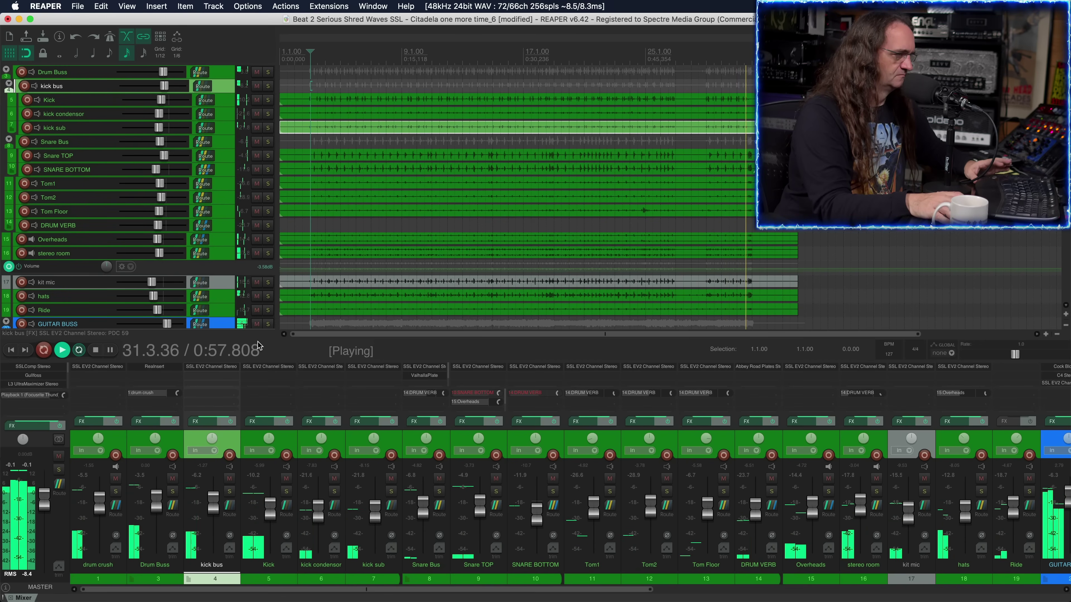
pyautogui.press('space')
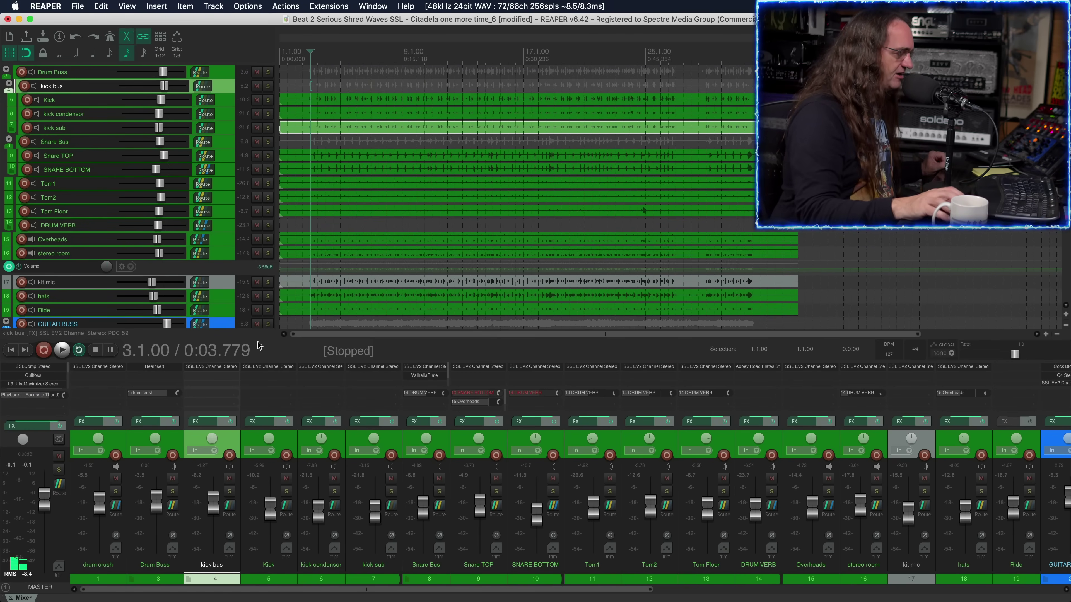
# - Solo the Snare Bus, open the Snare TOP and SNARE BOTTOM channel plugins, and set the SNARE BOTTOM plugin's GUI size to 100%
pyautogui.click(438, 491)
pyautogui.click(478, 367)
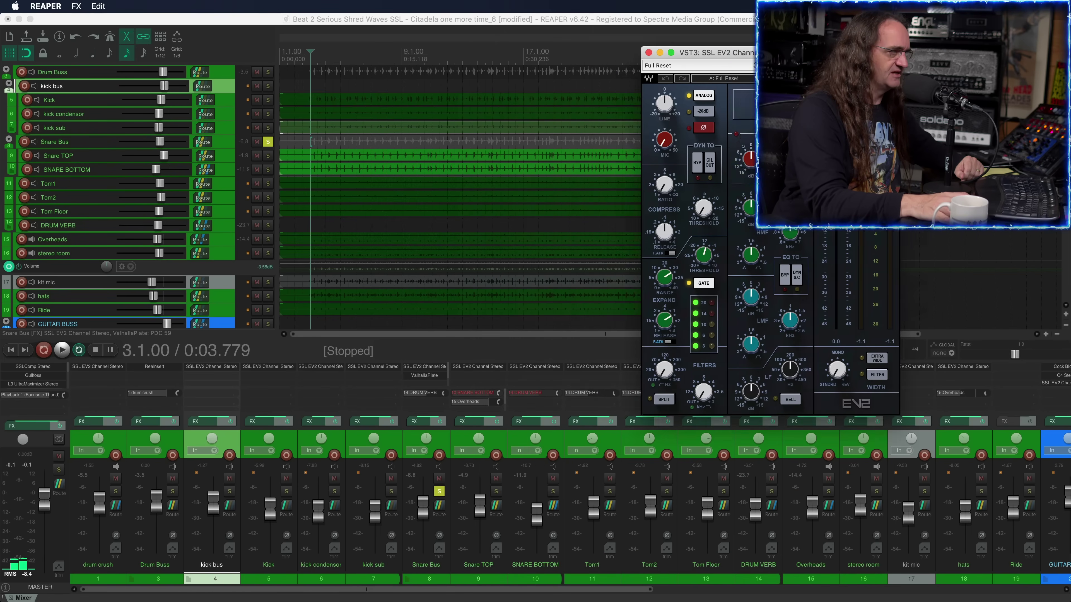
pyautogui.click(542, 366)
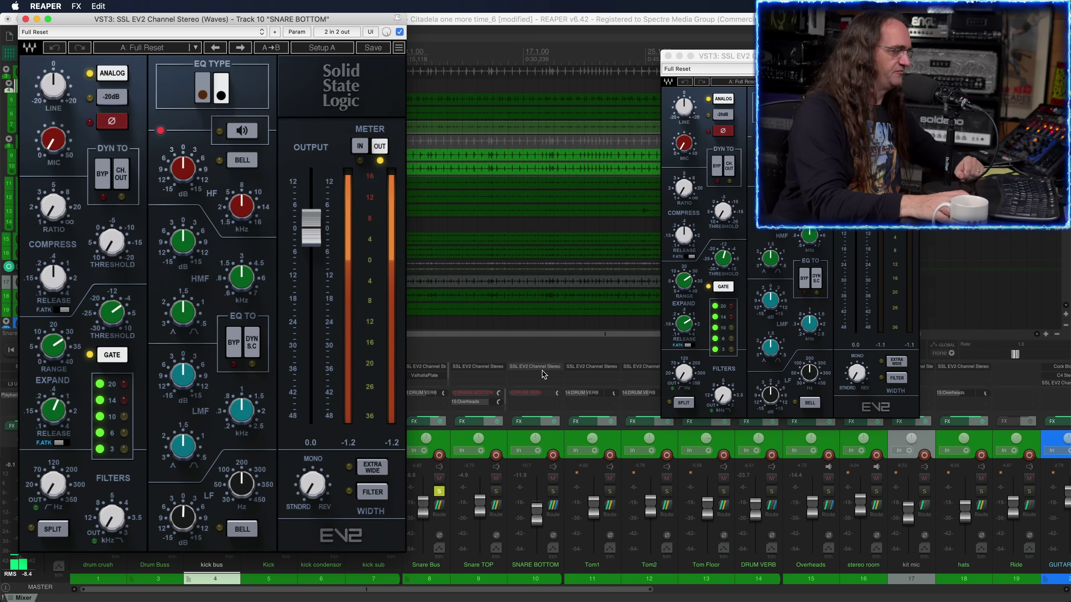
pyautogui.click(398, 47)
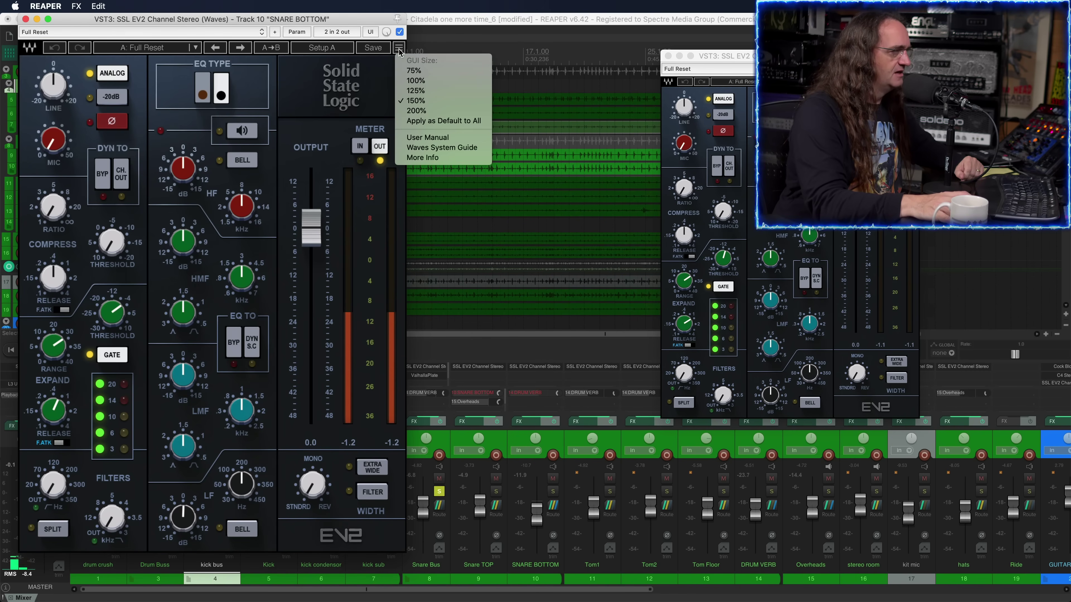
pyautogui.click(406, 82)
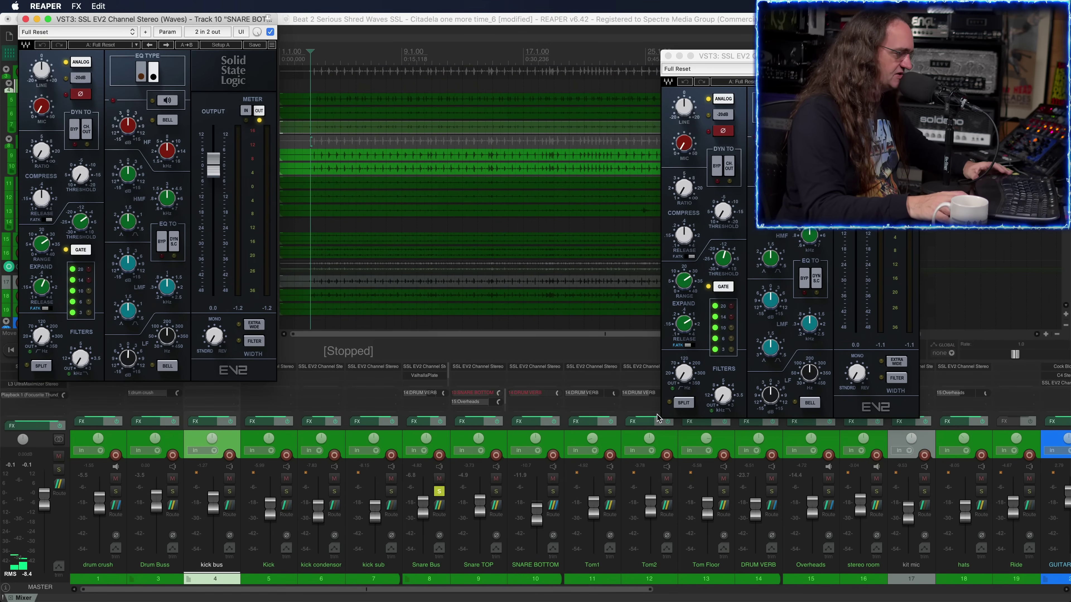
# - Play with Snare TOP and SNARE BOTTOM soloed instead of the Snare Bus, muting DRUM VERB and bypassing the Snare Bus effects
pyautogui.click(438, 491)
pyautogui.click(495, 491)
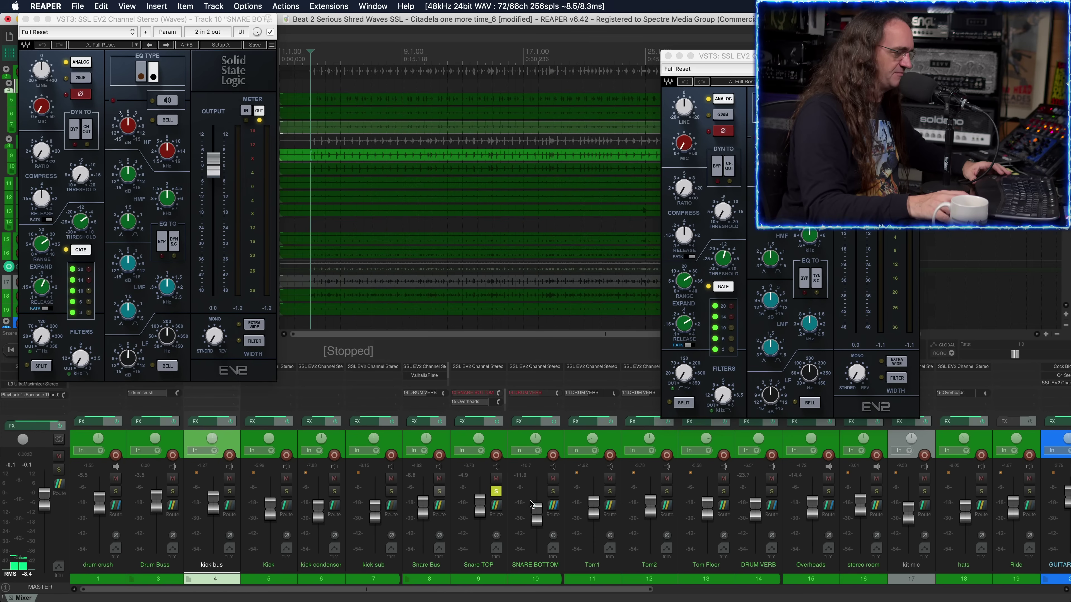
pyautogui.click(552, 492)
pyautogui.press('space')
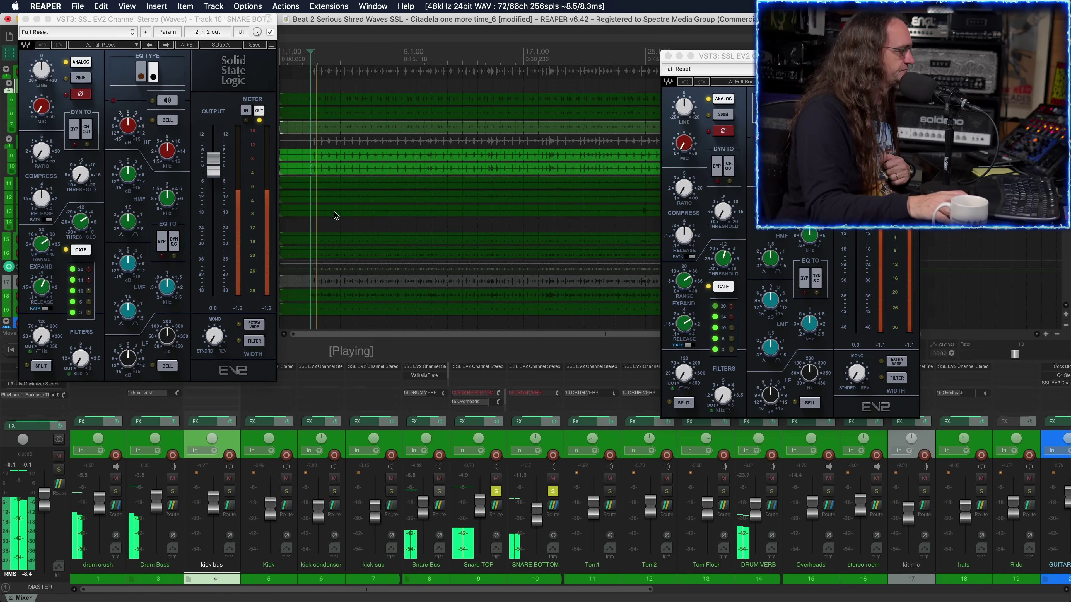
pyautogui.click(771, 479)
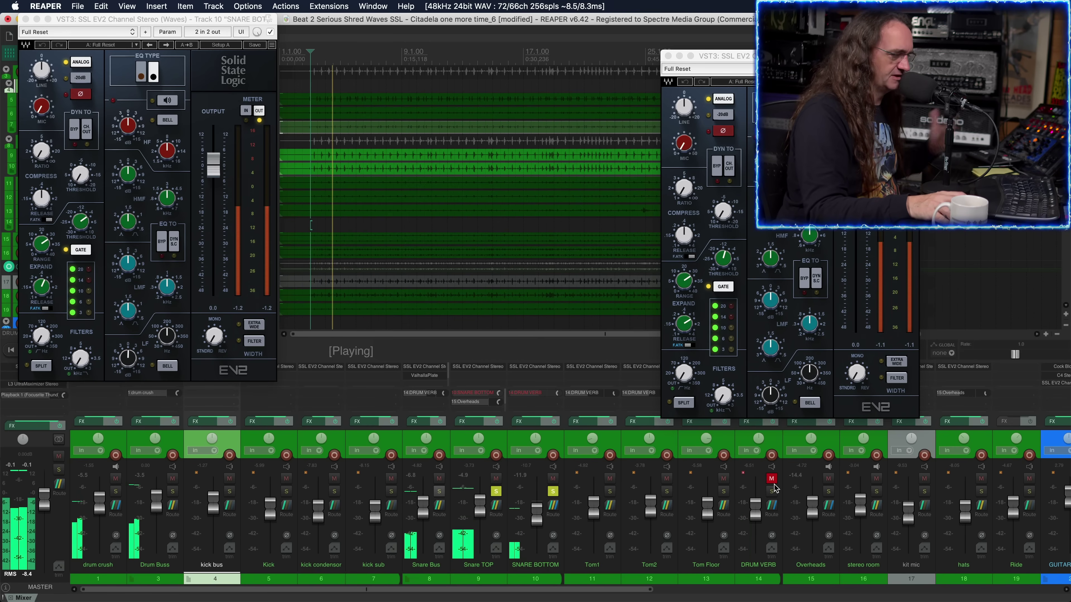
pyautogui.click(439, 421)
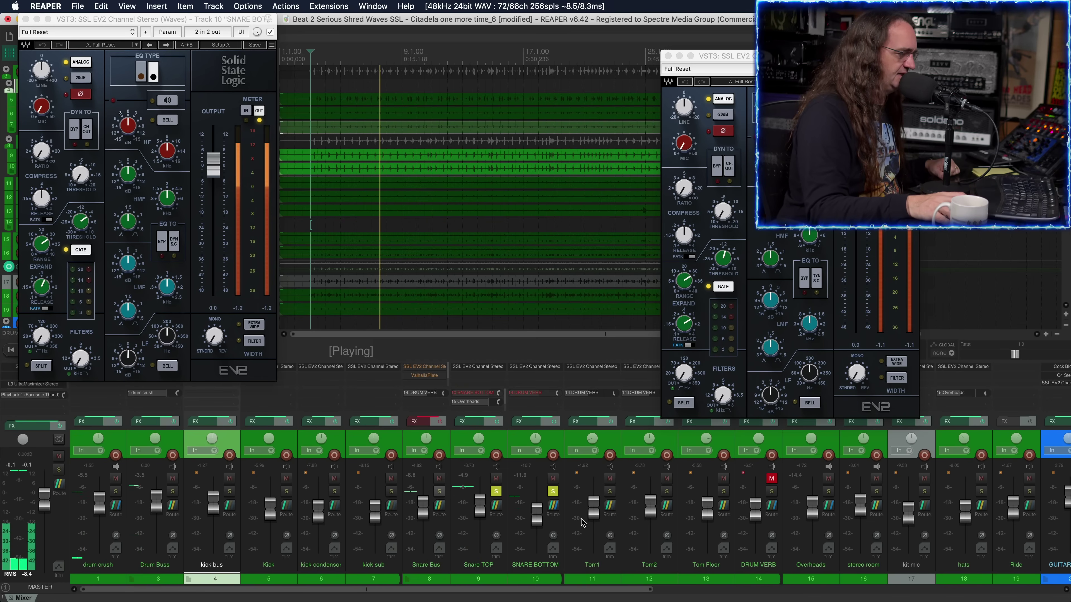
# - Unsolo SNARE BOTTOM, close its plugin, and compare Snare TOP with its SSL EV2 Channel plugin bypassed and enabled
pyautogui.click(555, 492)
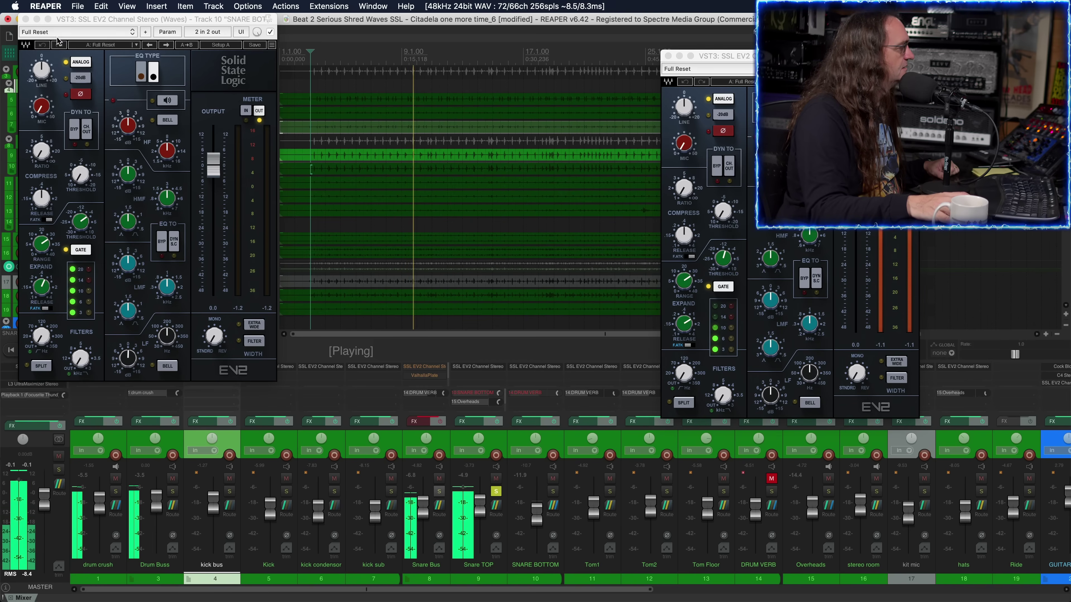
pyautogui.click(27, 22)
pyautogui.moveTo(868, 56); pyautogui.dragTo(261, 48)
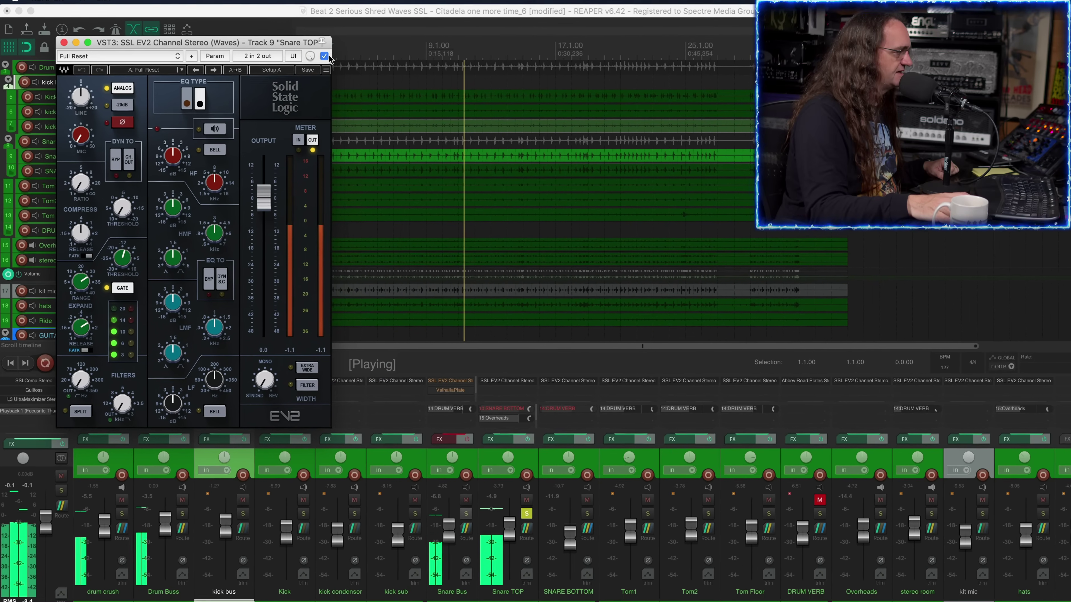
pyautogui.click(312, 59)
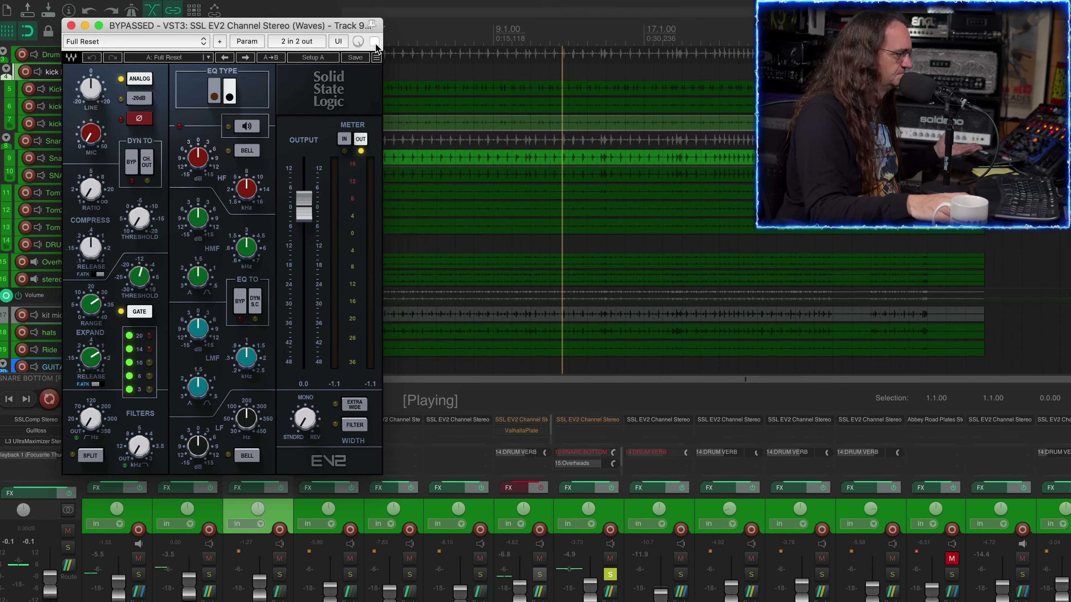
pyautogui.click(358, 45)
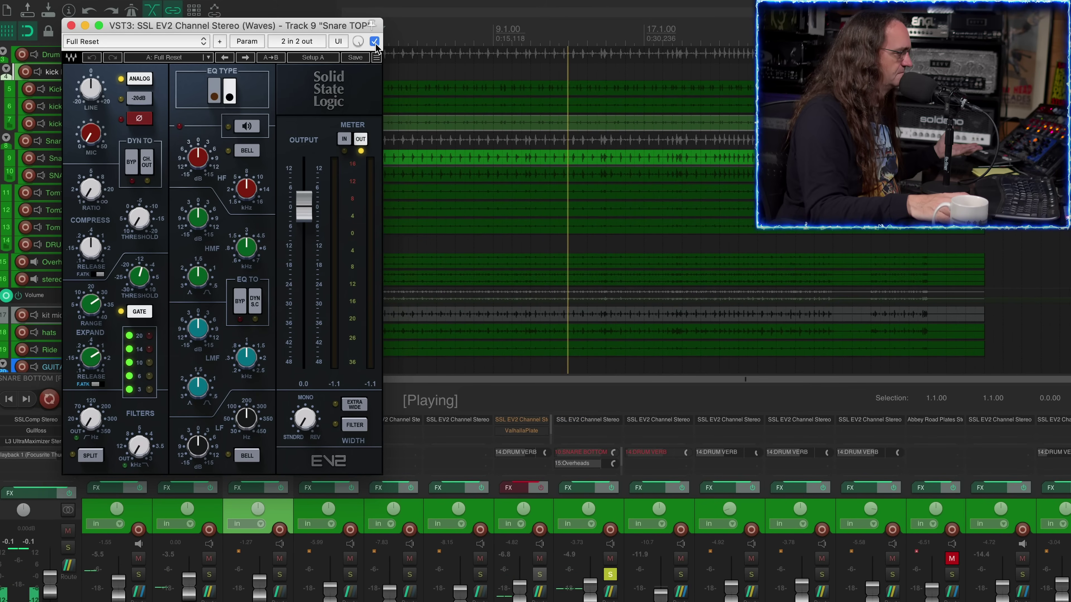
pyautogui.moveTo(210, 25); pyautogui.dragTo(286, 24)
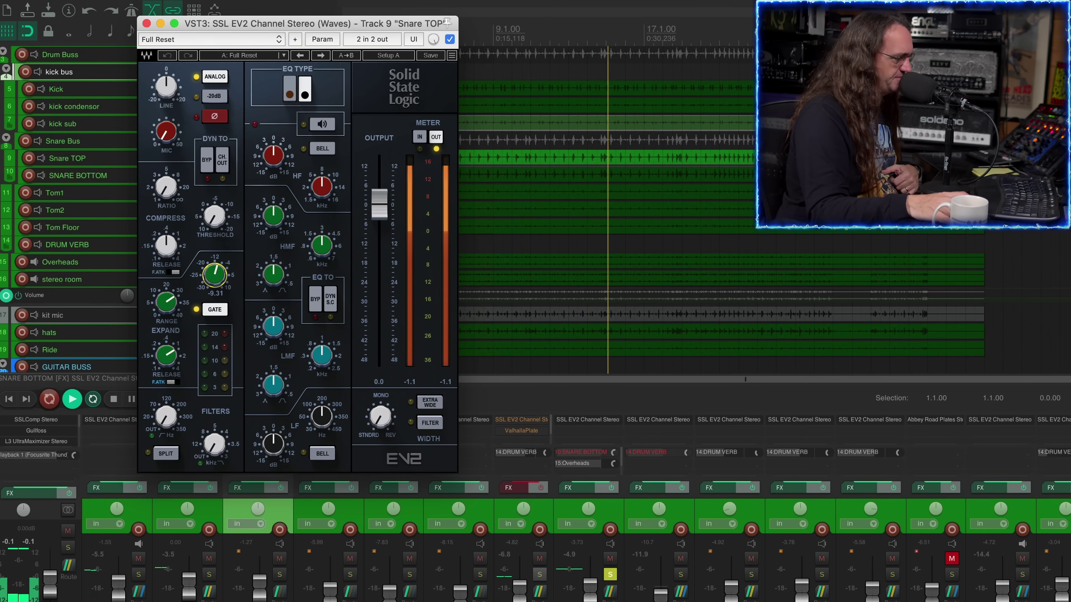
# - Audition the Snare TOP gate with its range at 40 and release times between 0.15 and 0.88, and close the plugin
pyautogui.moveTo(174, 292); pyautogui.dragTo(174, 276)
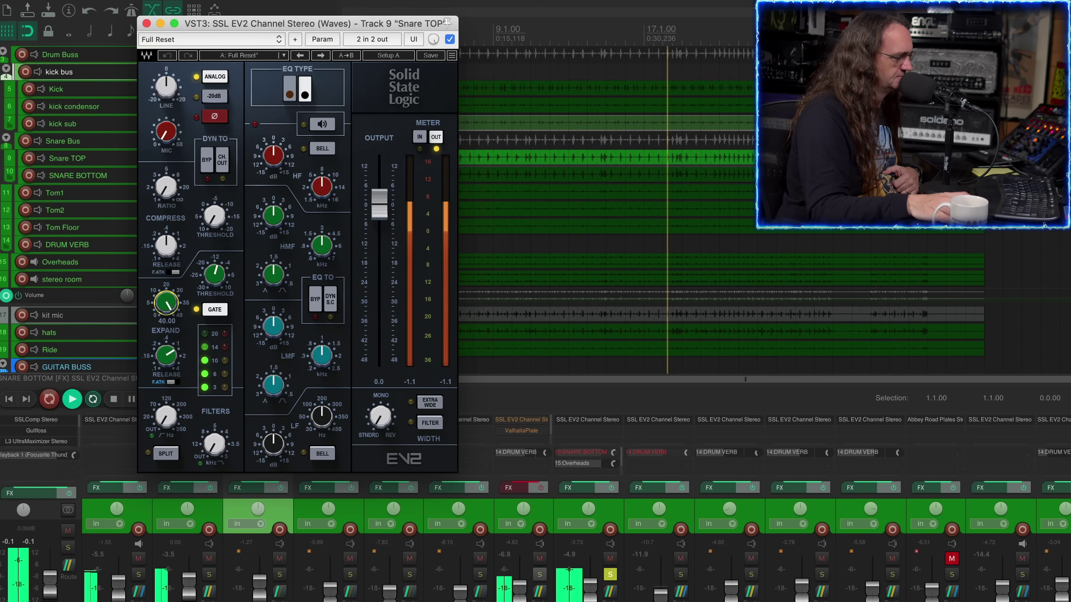
pyautogui.moveTo(166, 302)
pyautogui.mouseDown()
pyautogui.moveTo(166, 314)
pyautogui.moveTo(166, 301)
pyautogui.mouseUp()
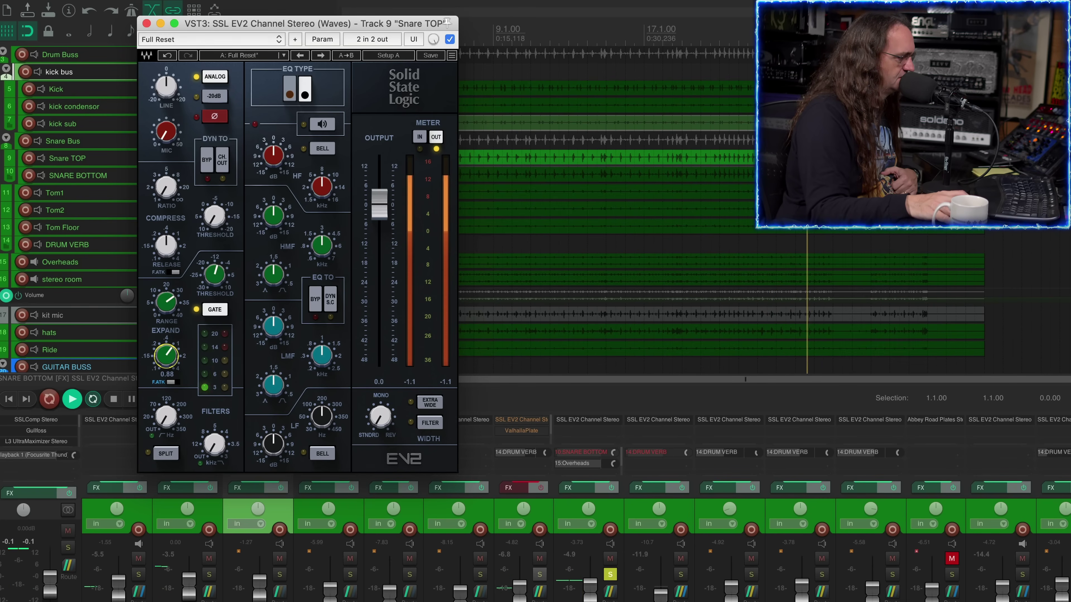
pyautogui.moveTo(166, 356); pyautogui.dragTo(167, 385)
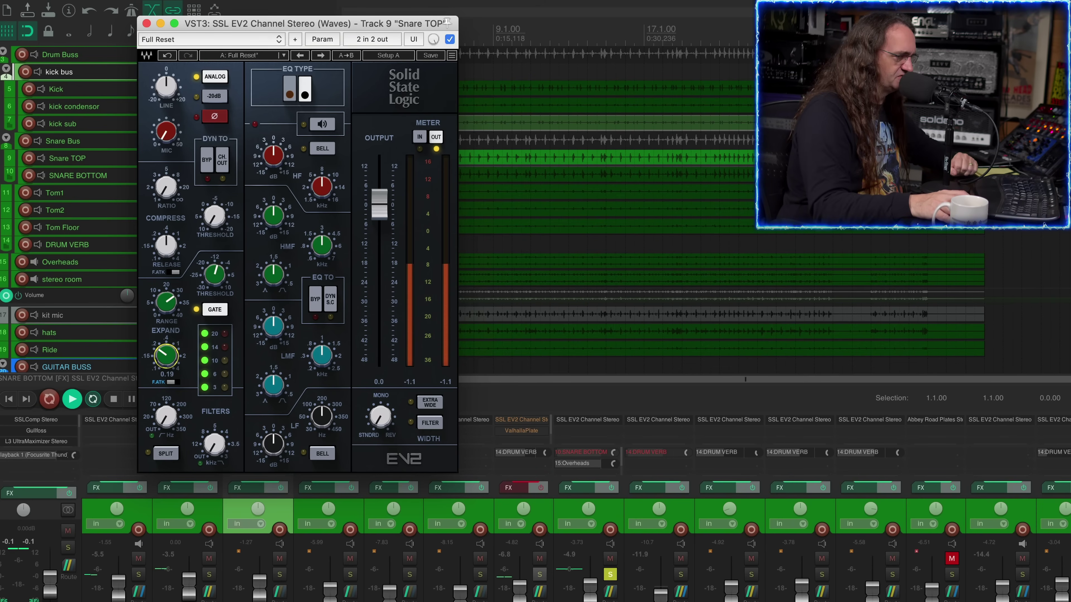
pyautogui.moveTo(166, 357); pyautogui.dragTo(167, 360)
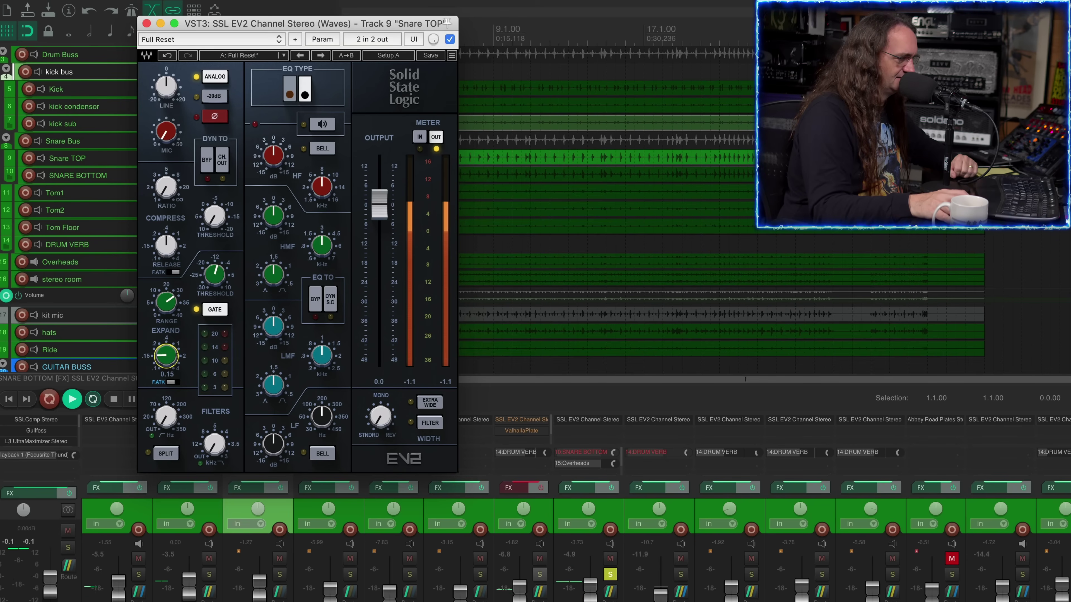
pyautogui.moveTo(166, 356); pyautogui.dragTo(166, 356)
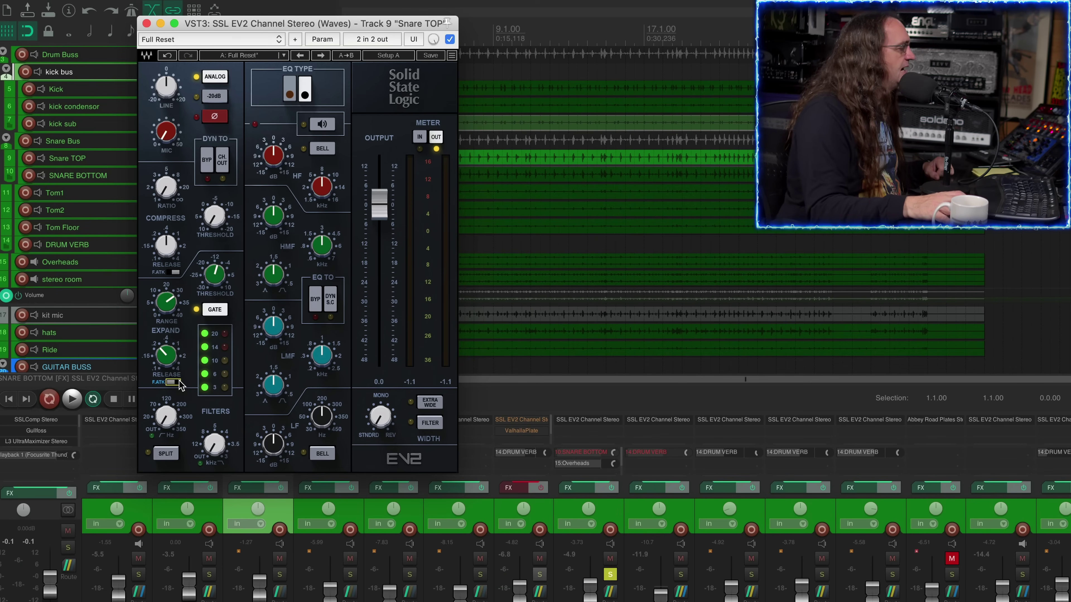
pyautogui.click(146, 23)
# - Solo only the SNARE BOTTOM track, open its SSL EV2 Channel plugin and start playback
pyautogui.click(680, 574)
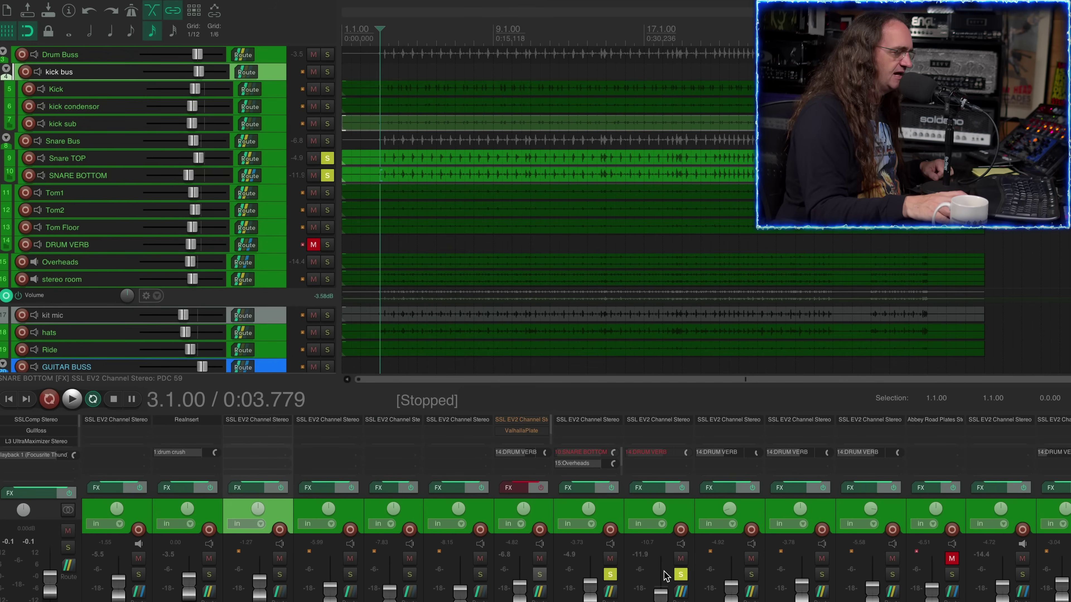
pyautogui.click(610, 574)
pyautogui.click(668, 421)
pyautogui.press('space')
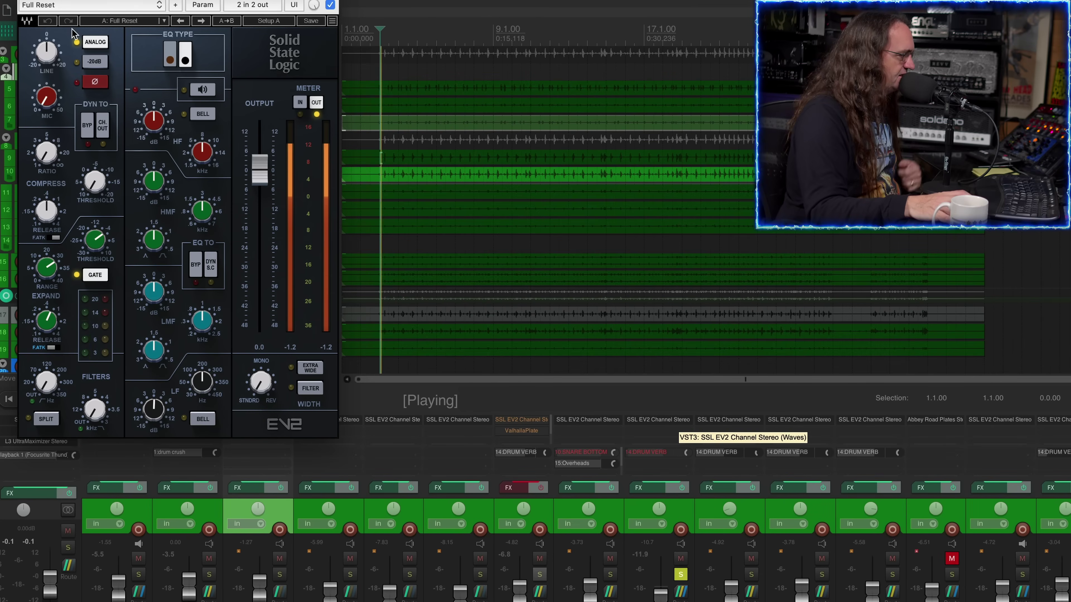
# - Reposition the SNARE BOTTOM plugin window and adjust the gate's release during playback, trying about 1.09
pyautogui.moveTo(71, 1); pyautogui.dragTo(138, 11)
pyautogui.moveTo(108, 337); pyautogui.dragTo(109, 332)
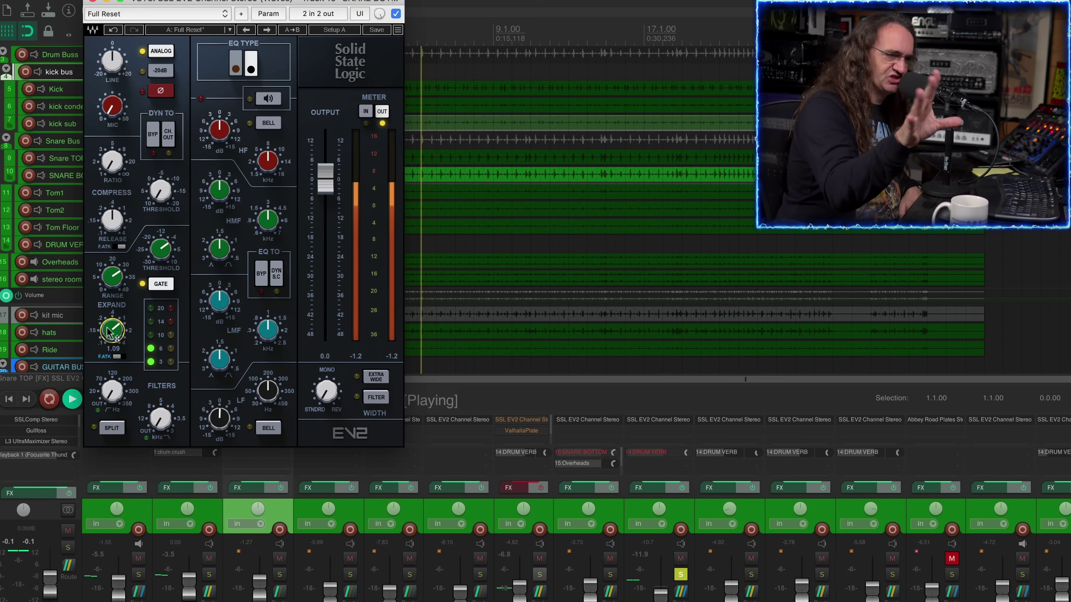
pyautogui.moveTo(108, 330); pyautogui.dragTo(103, 330)
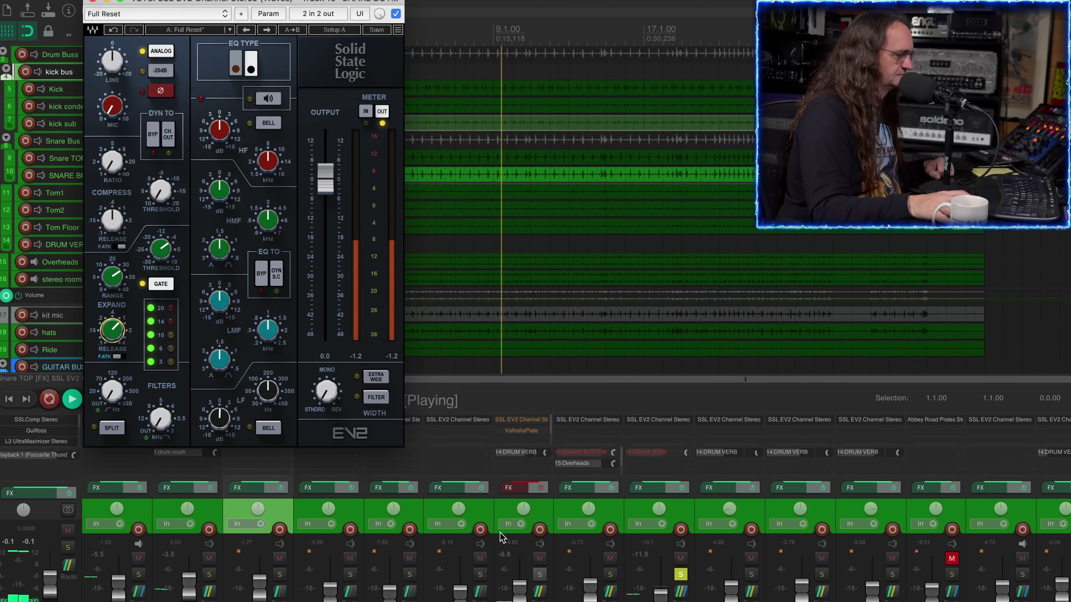
# - Audition Snare TOP soloed together with SNARE BOTTOM, close the plugin and stop playback, and clear both solos
pyautogui.click(610, 575)
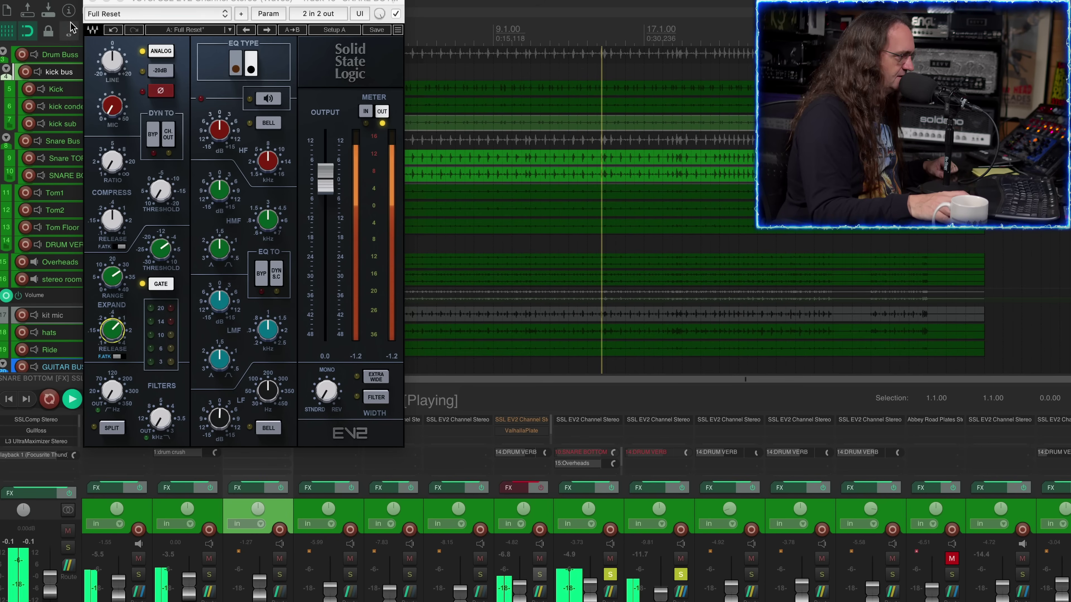
pyautogui.click(93, 2)
pyautogui.press('space')
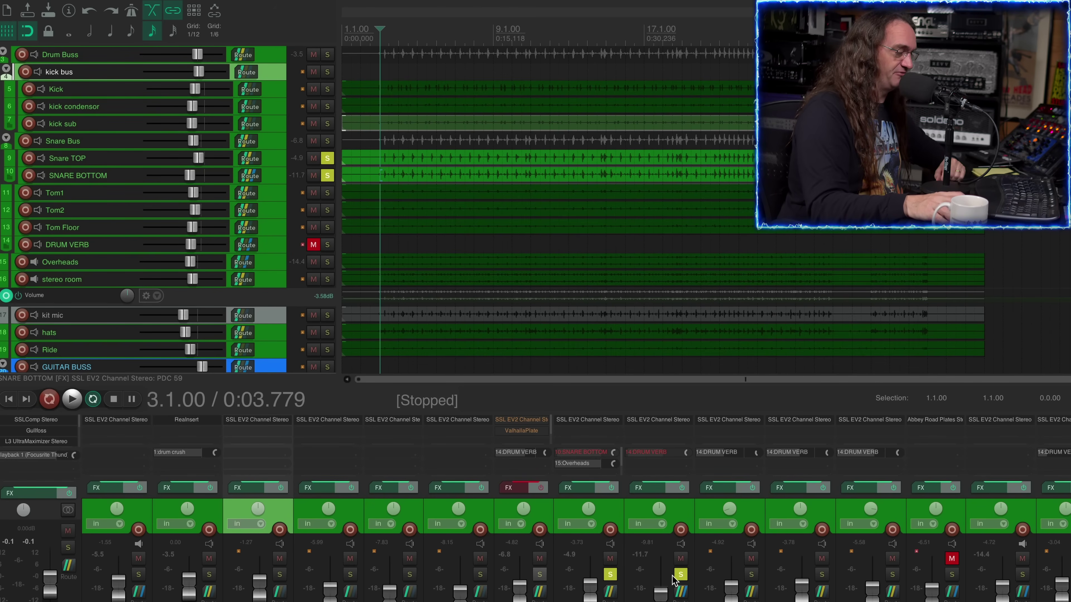
pyautogui.click(680, 575)
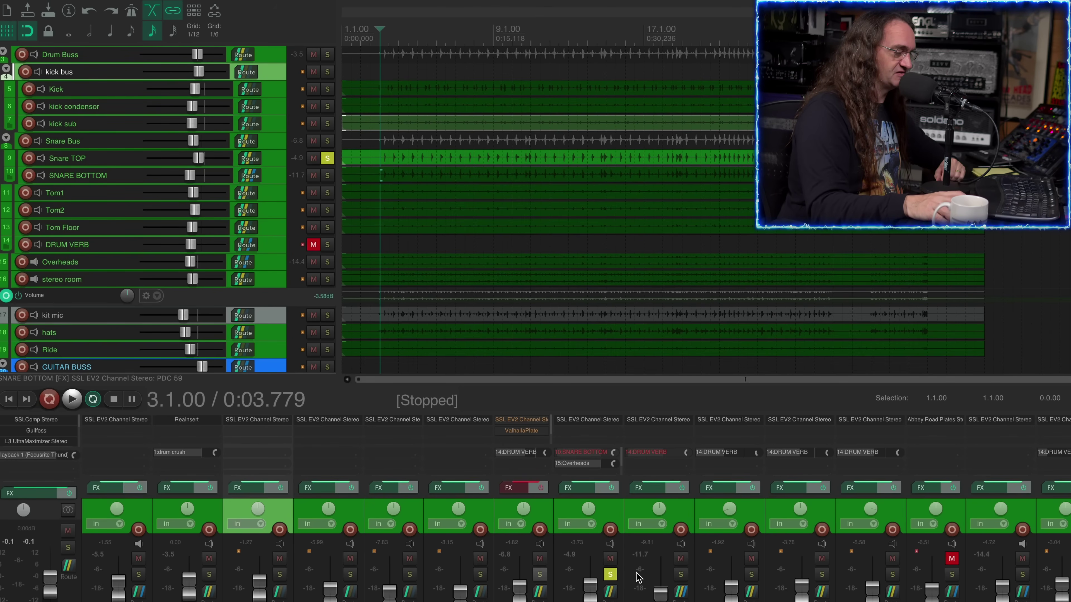
pyautogui.click(610, 574)
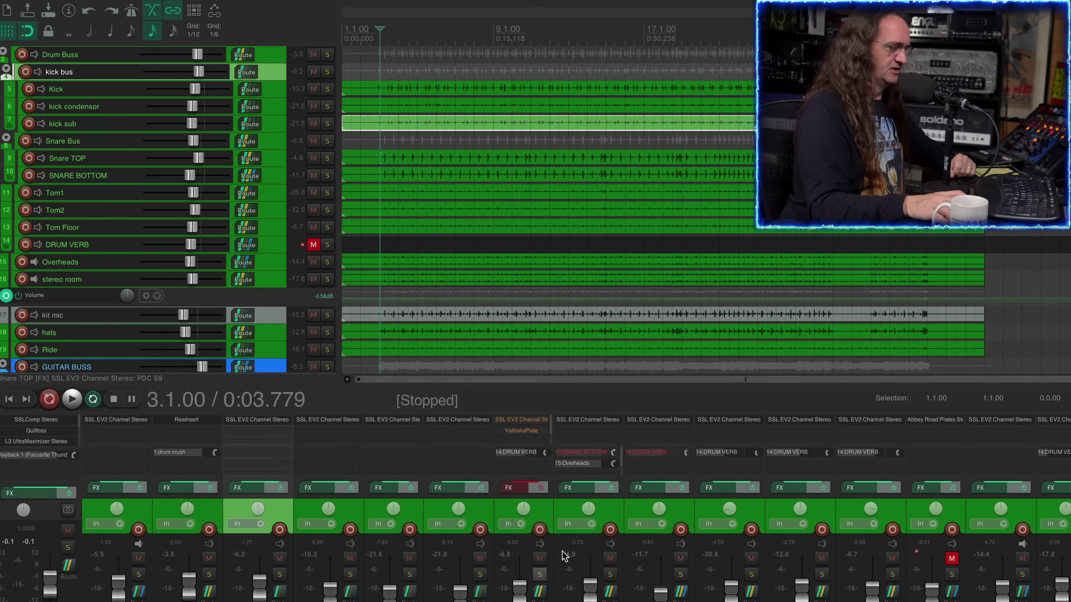
# - Solo the Snare Bus, open its SSL EV2 Channel plugin and enable the bus's bypassed effects chain during playback
pyautogui.click(540, 574)
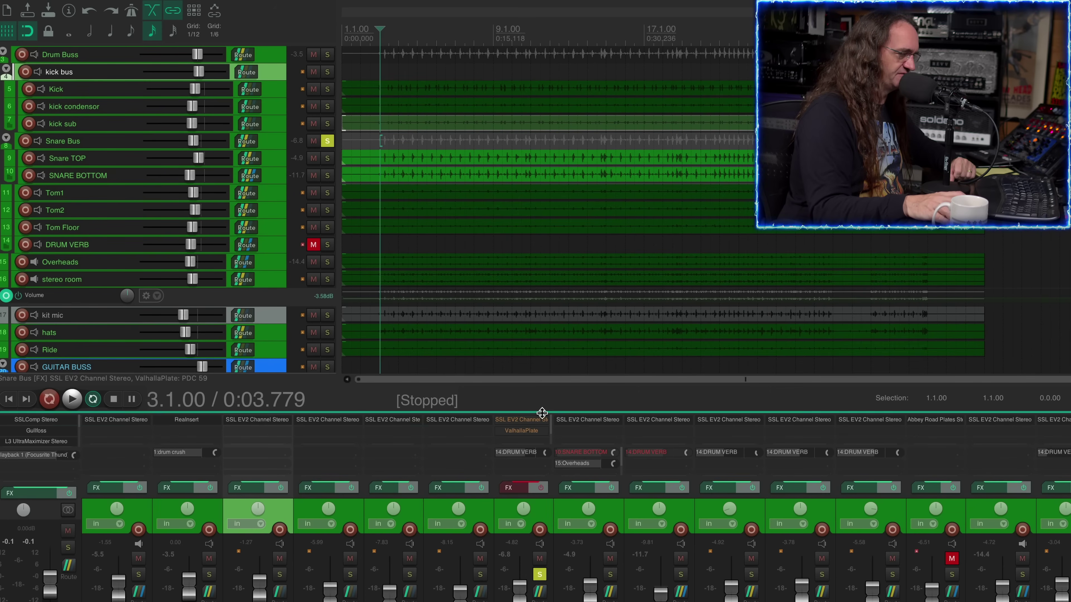
pyautogui.doubleClick(537, 420)
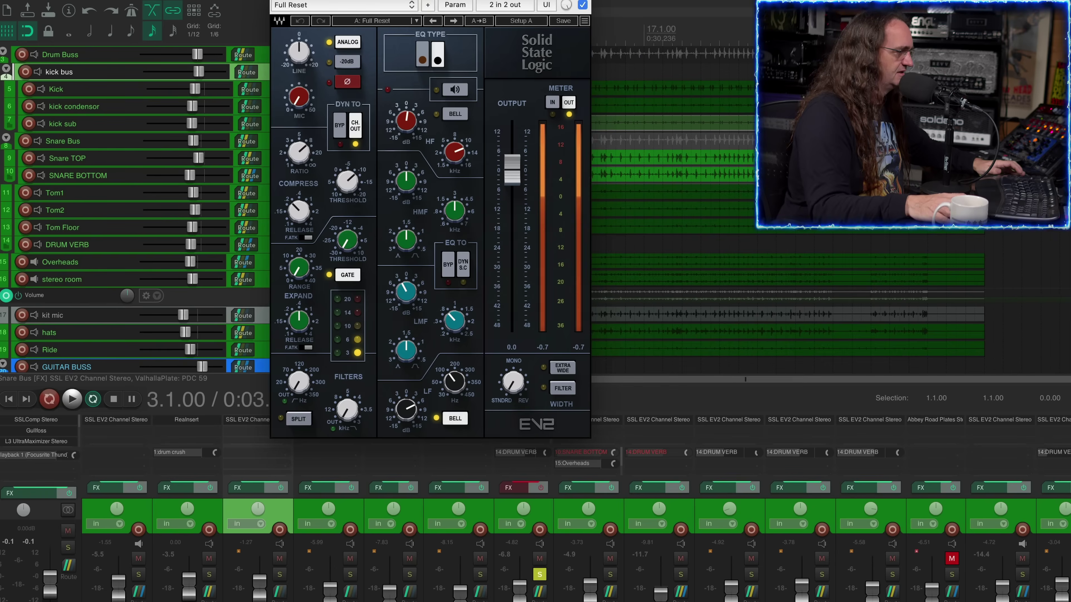
pyautogui.moveTo(382, 2); pyautogui.dragTo(152, 2)
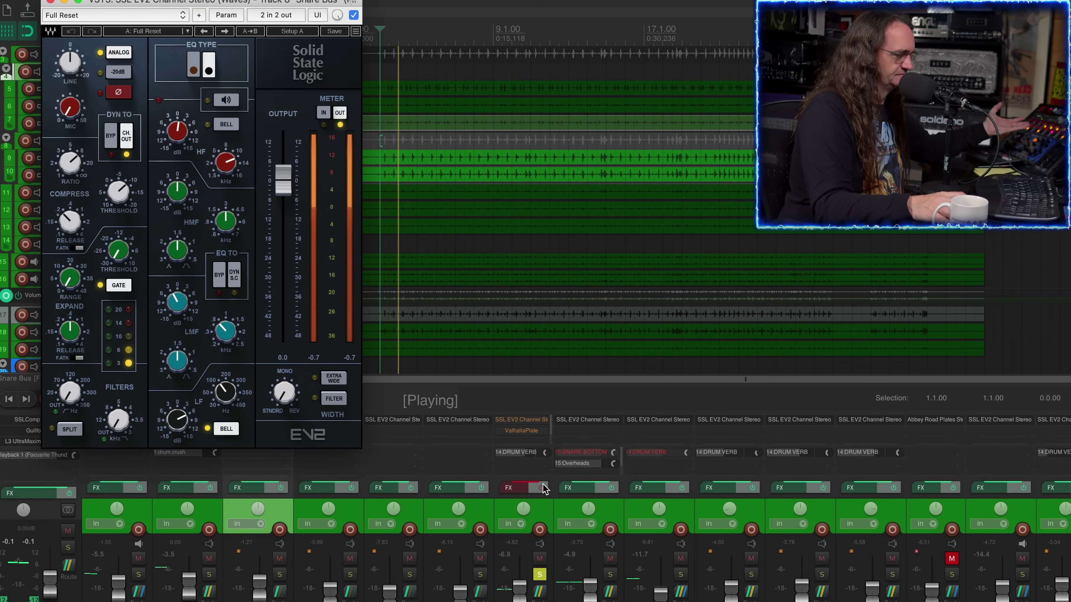
pyautogui.click(541, 488)
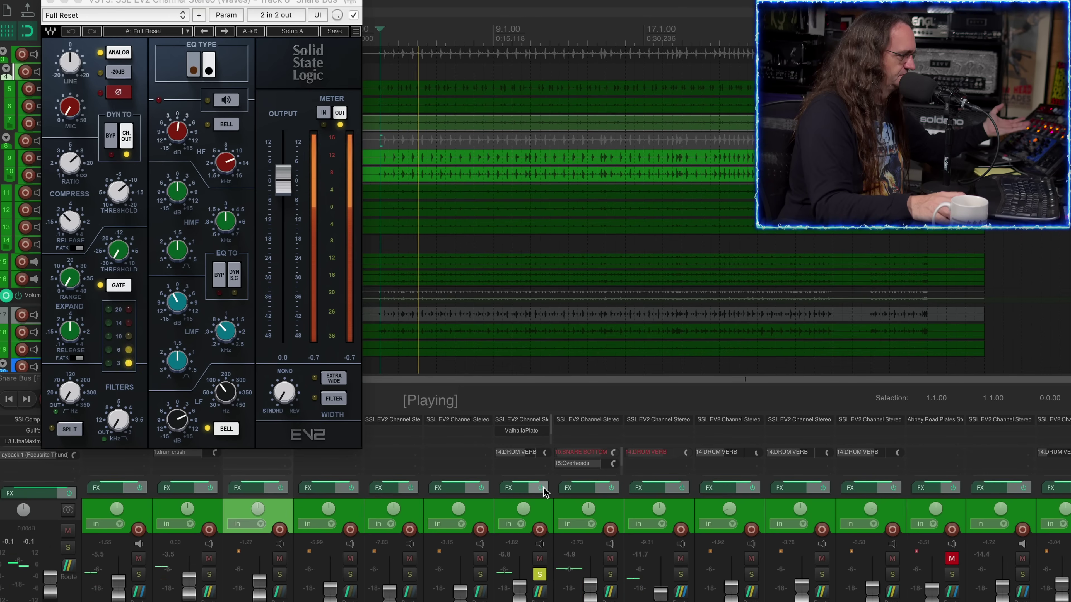
pyautogui.keyDown('shift'); pyautogui.click(531, 431); pyautogui.keyUp('shift')
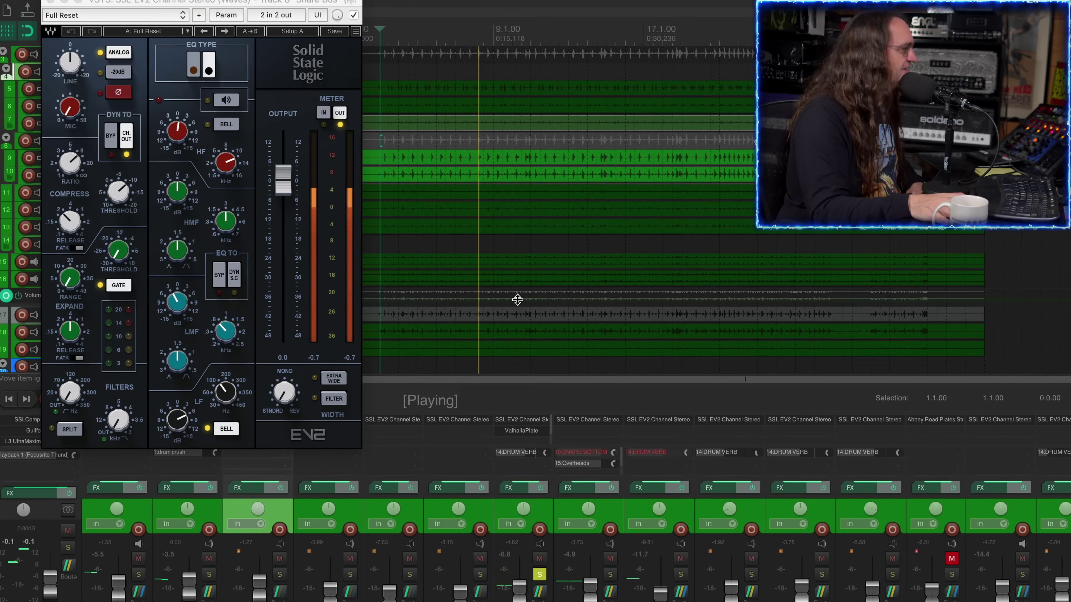
# - Reposition the Snare Bus plugin window and examine its compressor ratio and release, low-cut filter, and HF gain and frequency controls
pyautogui.click(276, 6)
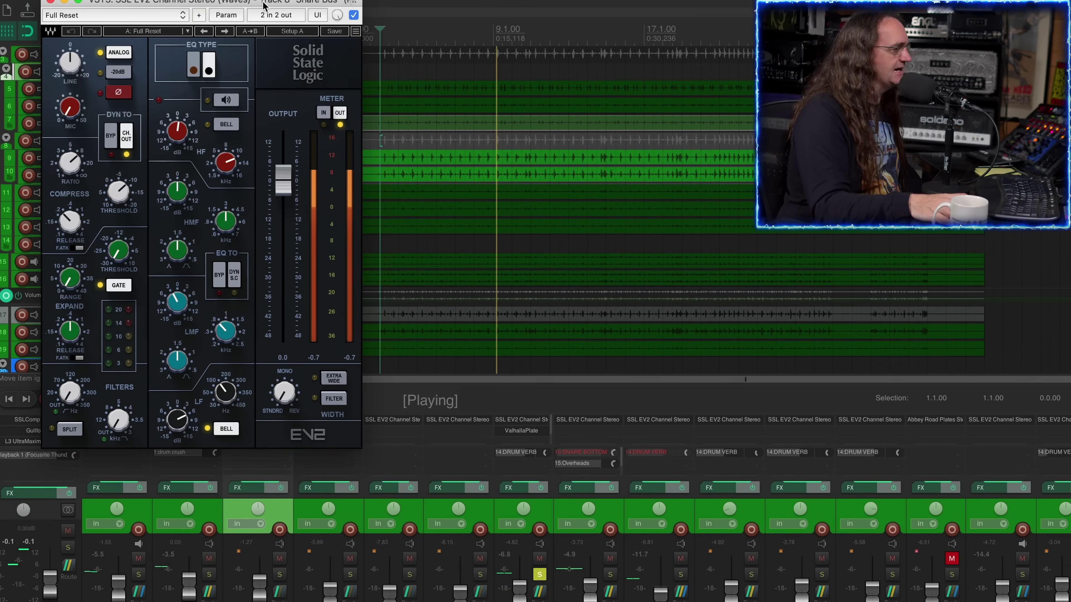
pyautogui.moveTo(275, 7); pyautogui.dragTo(296, 2)
pyautogui.moveTo(91, 159); pyautogui.dragTo(90, 157)
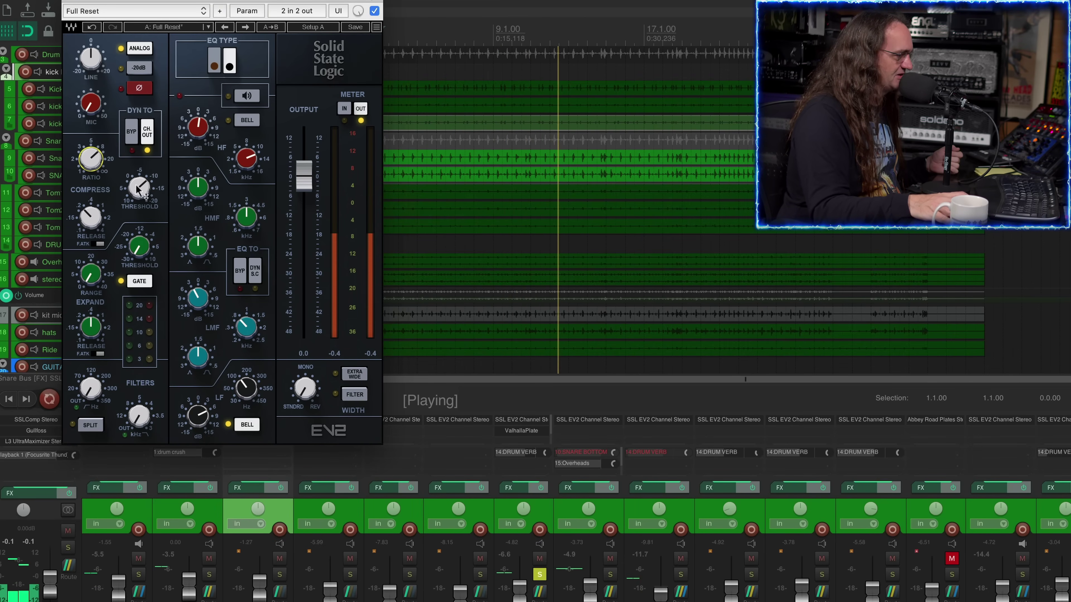
pyautogui.moveTo(90, 217); pyautogui.dragTo(90, 217)
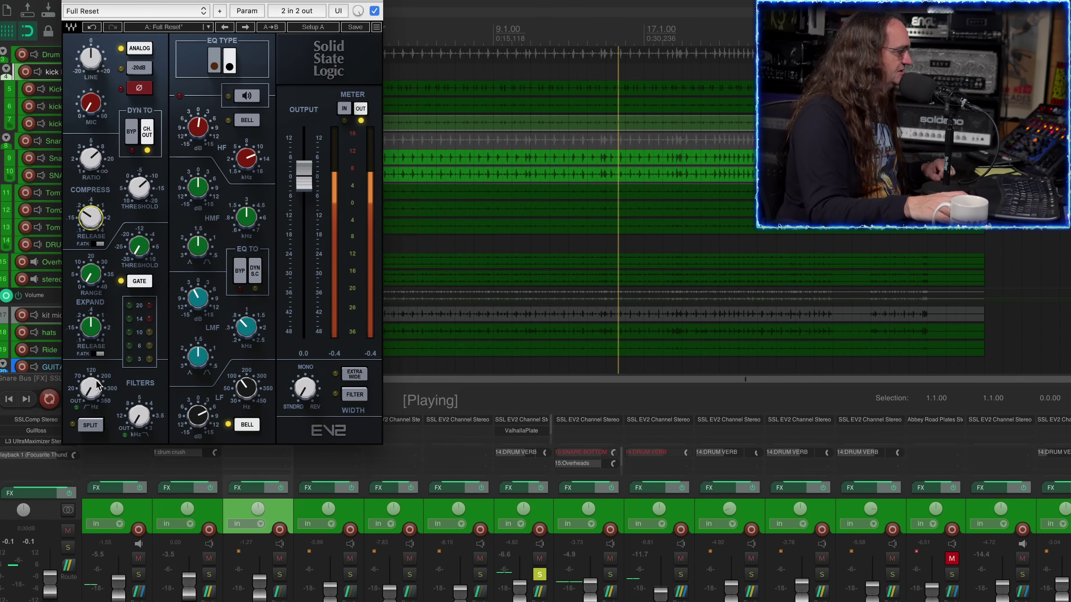
pyautogui.moveTo(91, 388); pyautogui.dragTo(90, 388)
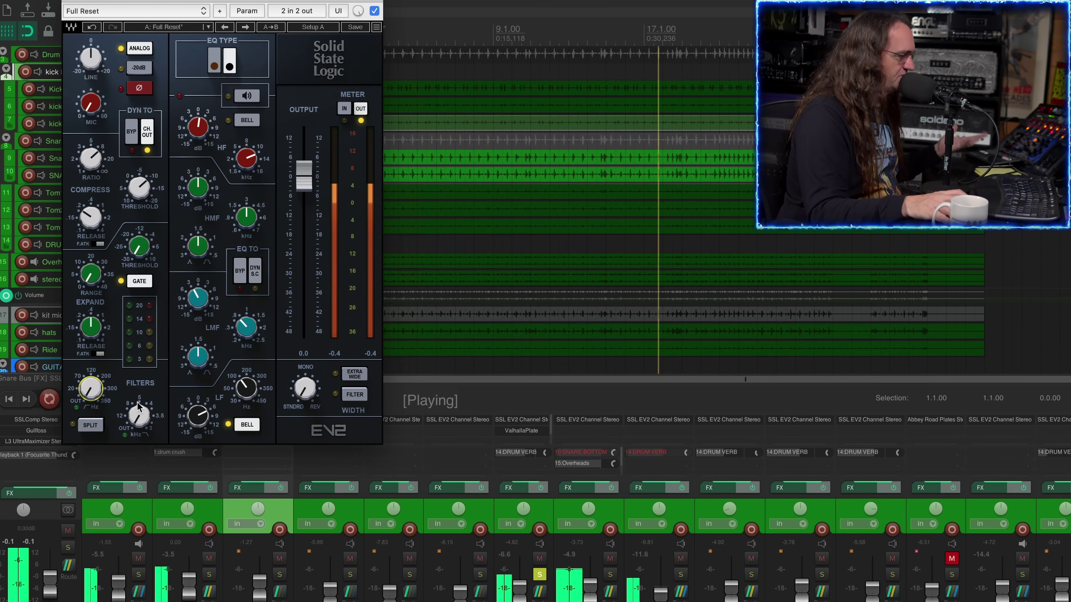
pyautogui.moveTo(246, 159); pyautogui.dragTo(247, 159)
pyautogui.moveTo(198, 126); pyautogui.dragTo(198, 126)
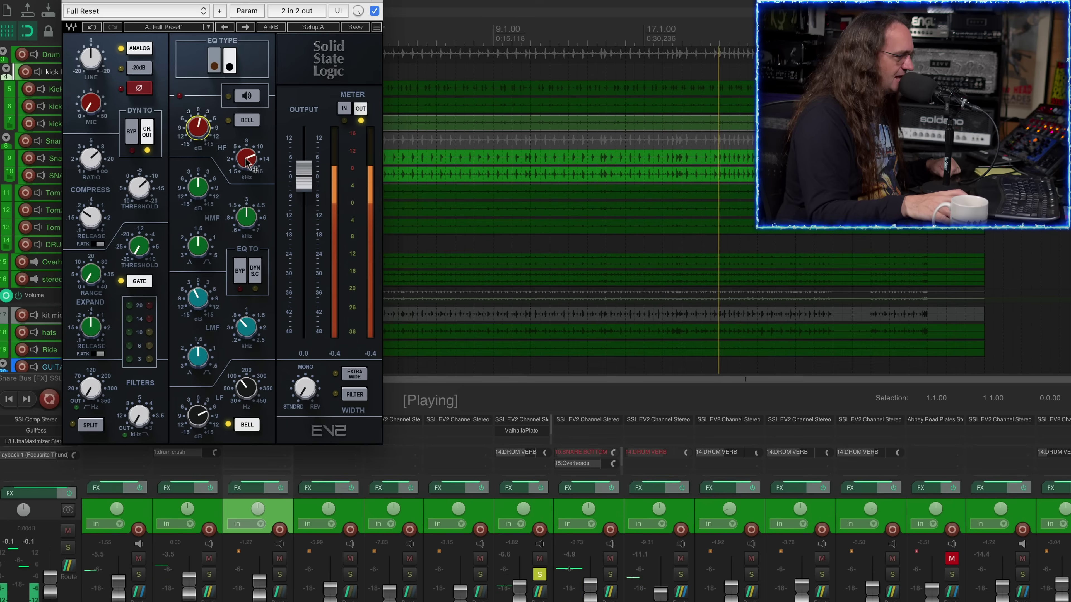
# - Audition the Snare Bus LMF gain during playback, trying 5.4 and -15 dB, and leave it as a moderate cut
pyautogui.click(246, 392)
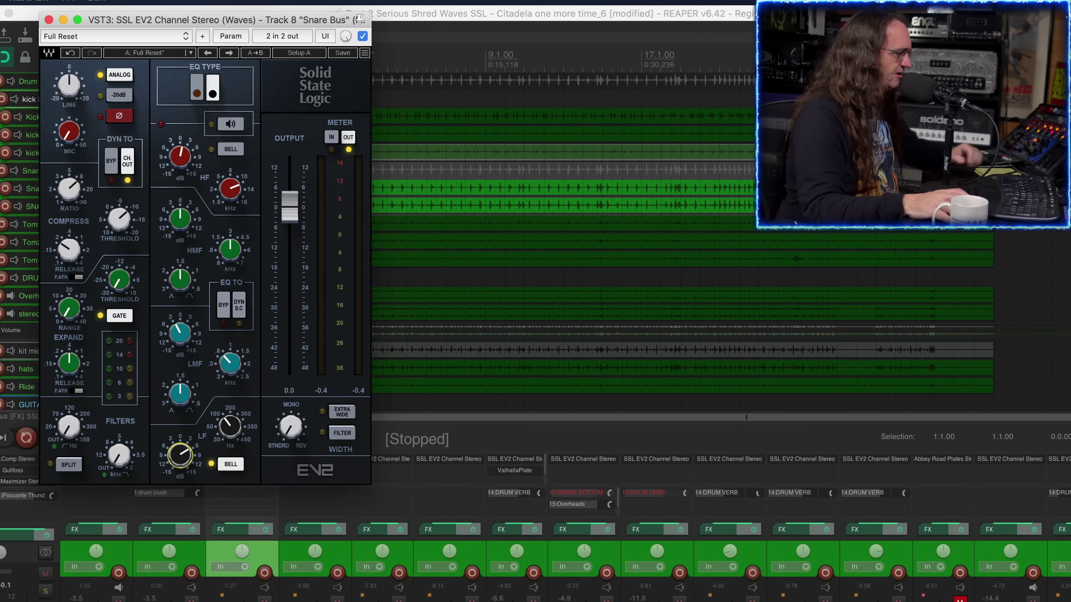
pyautogui.click(230, 363)
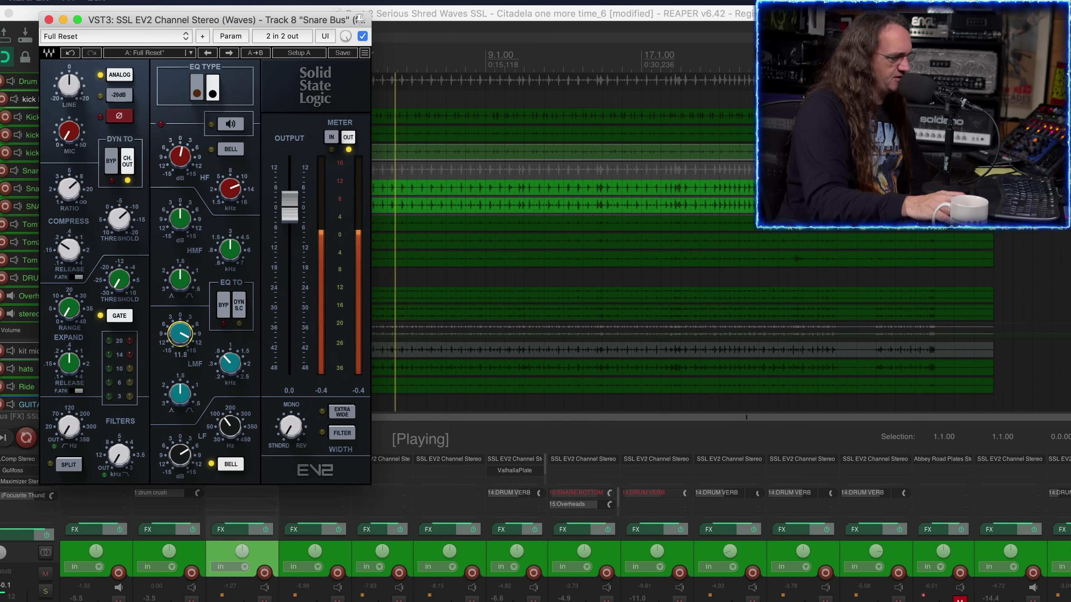
pyautogui.moveTo(180, 333); pyautogui.dragTo(181, 350)
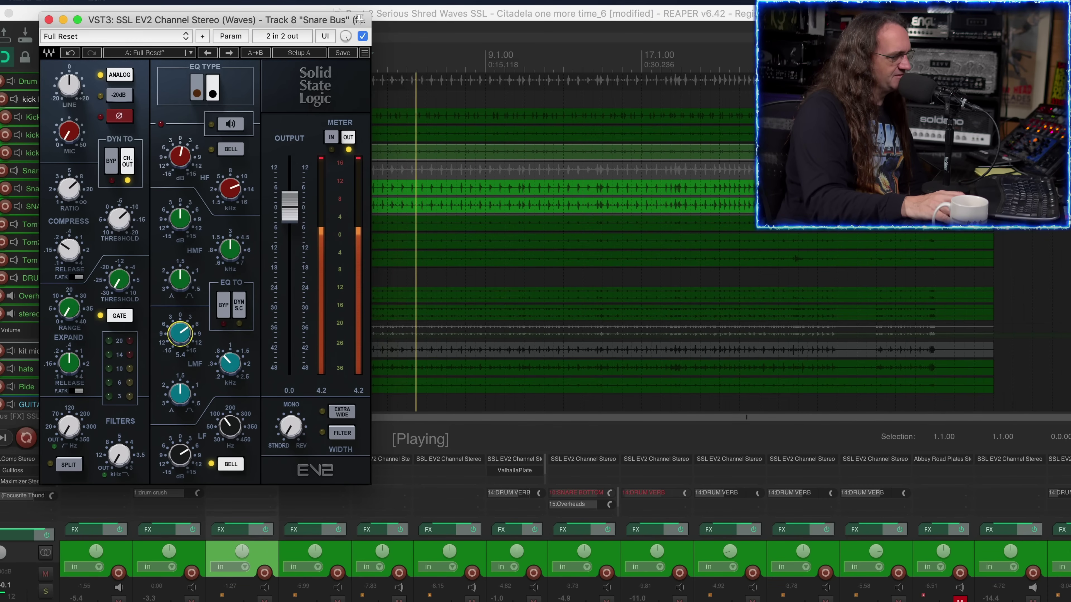
pyautogui.moveTo(180, 350); pyautogui.dragTo(181, 379)
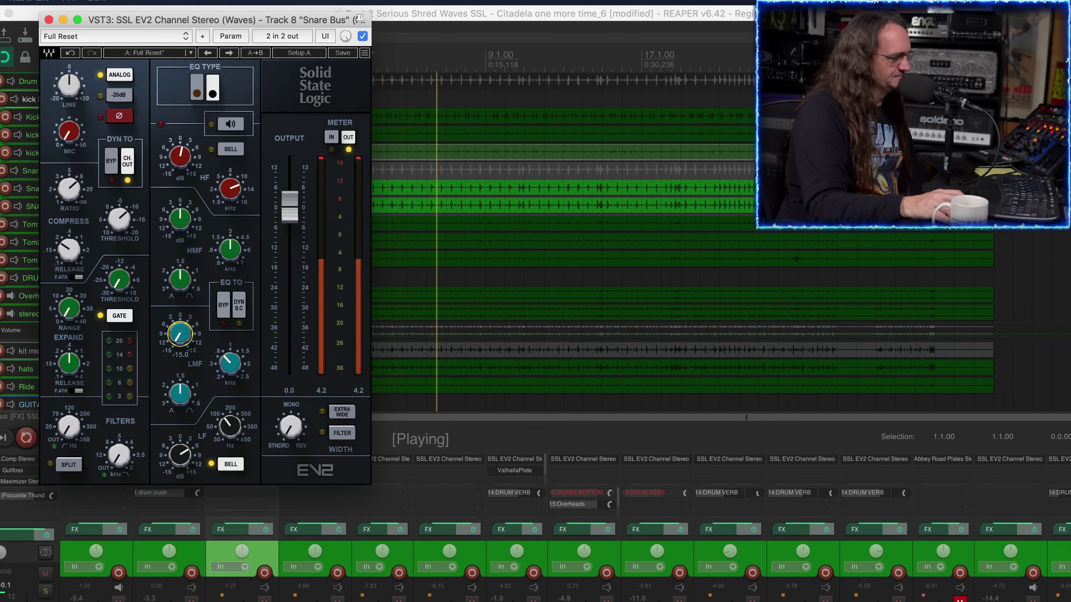
pyautogui.moveTo(180, 333); pyautogui.dragTo(172, 338)
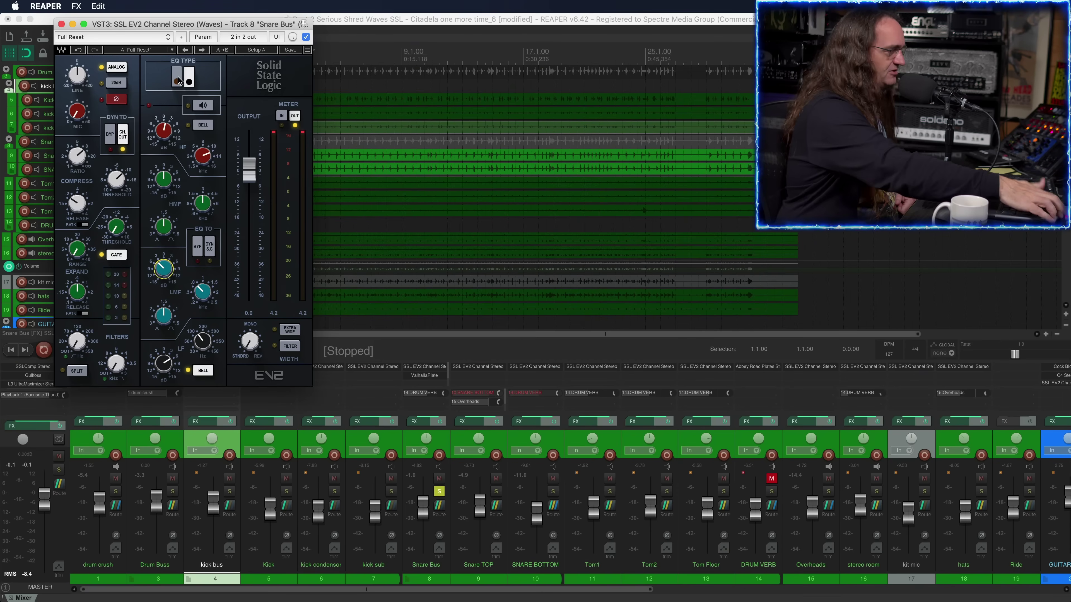
# - Compare the brown and black EQ types on the Snare Bus during playback, leave it on brown and close the plugin
pyautogui.press('space')
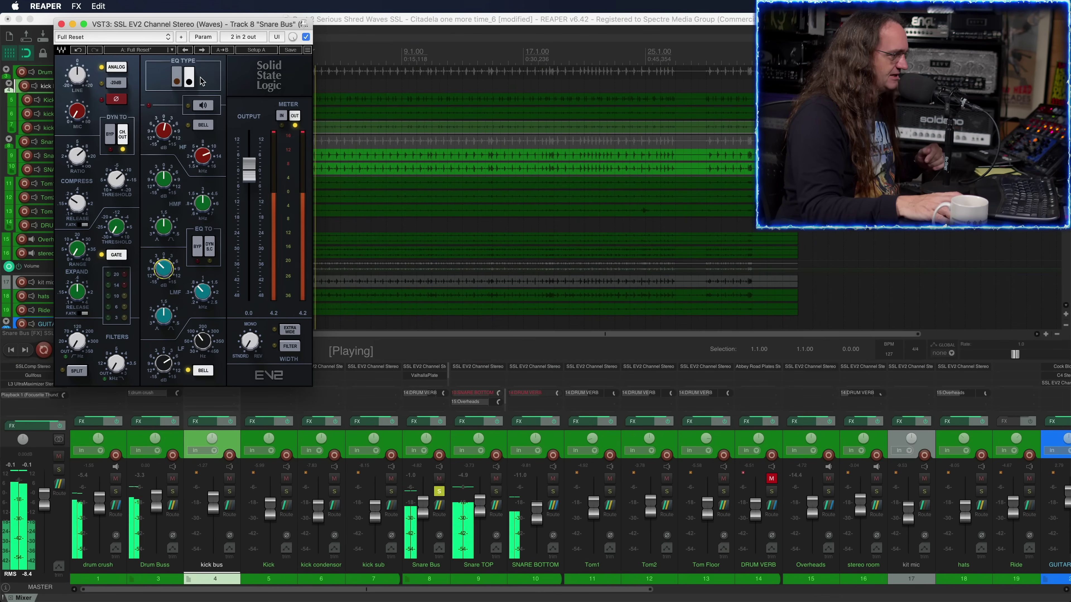
pyautogui.click(178, 81)
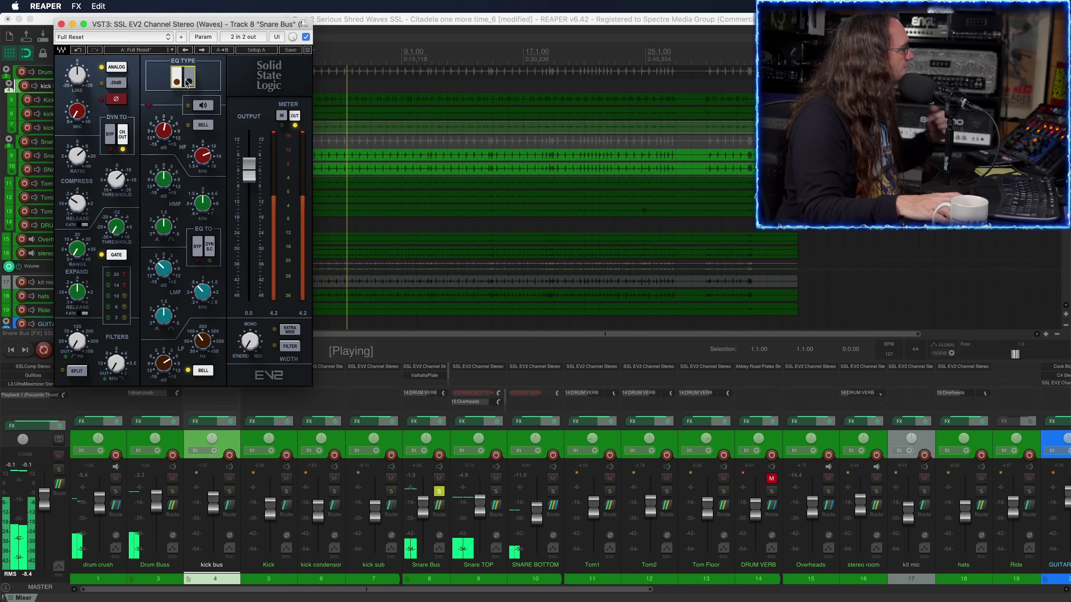
pyautogui.click(190, 84)
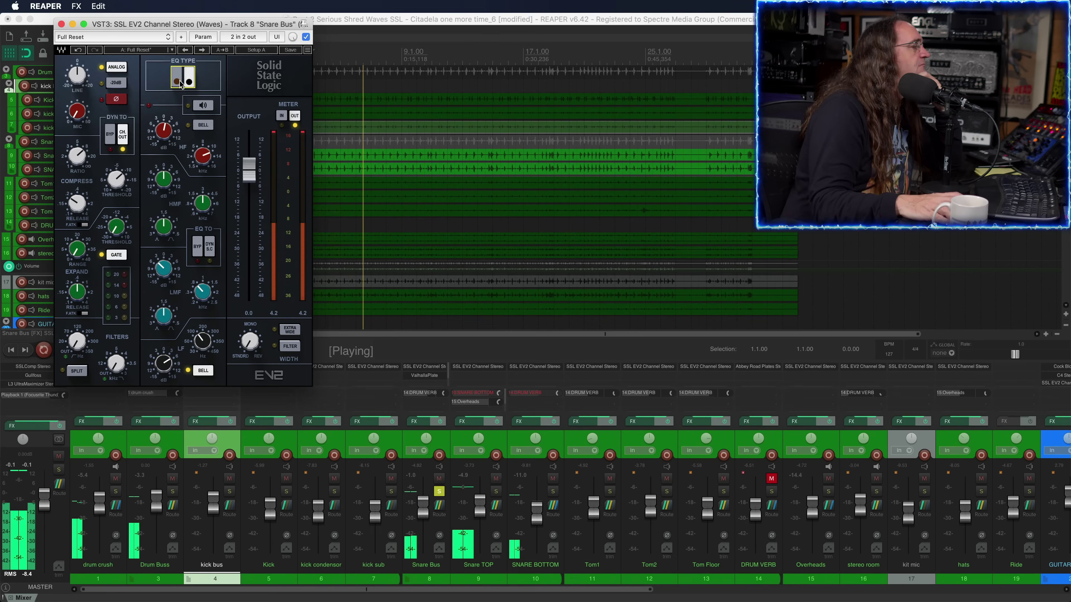
pyautogui.click(180, 83)
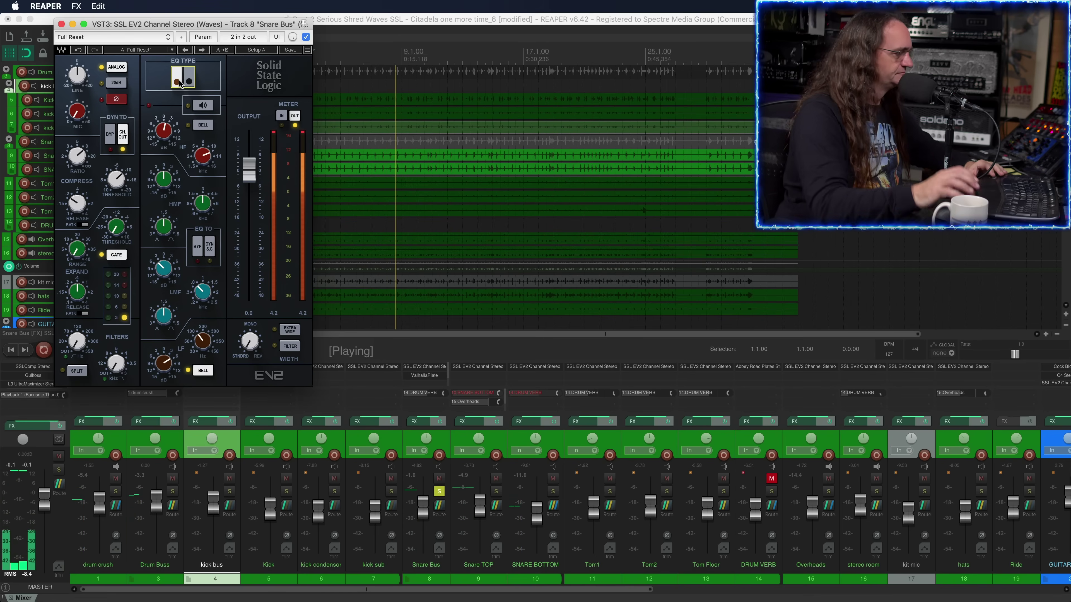
pyautogui.click(61, 24)
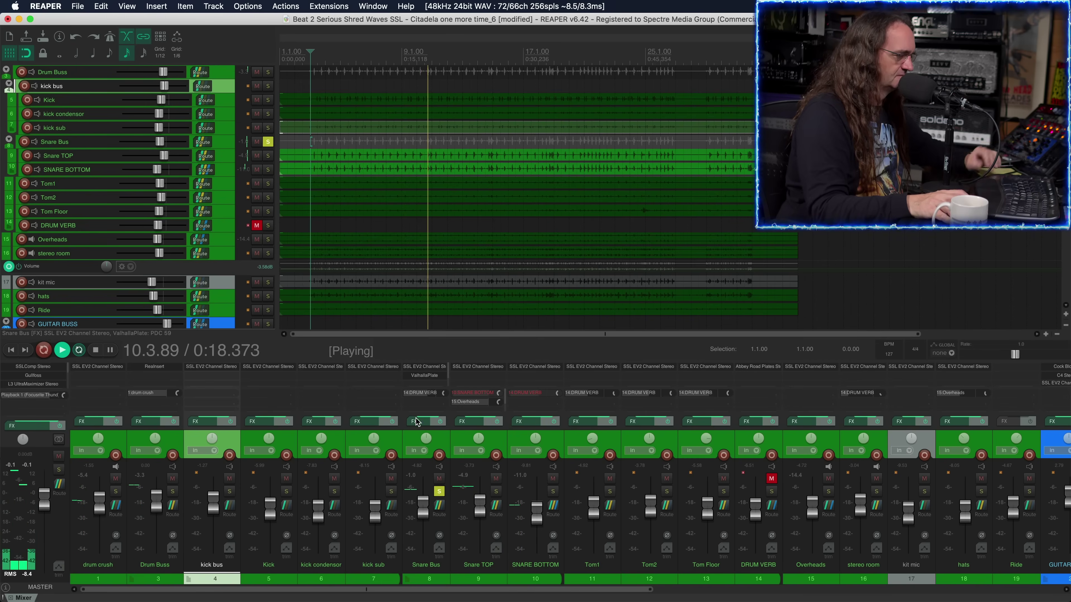
# - Unsolo the Snare Bus and unmute the DRUM VERB track during playback, and stop the transport
pyautogui.click(439, 492)
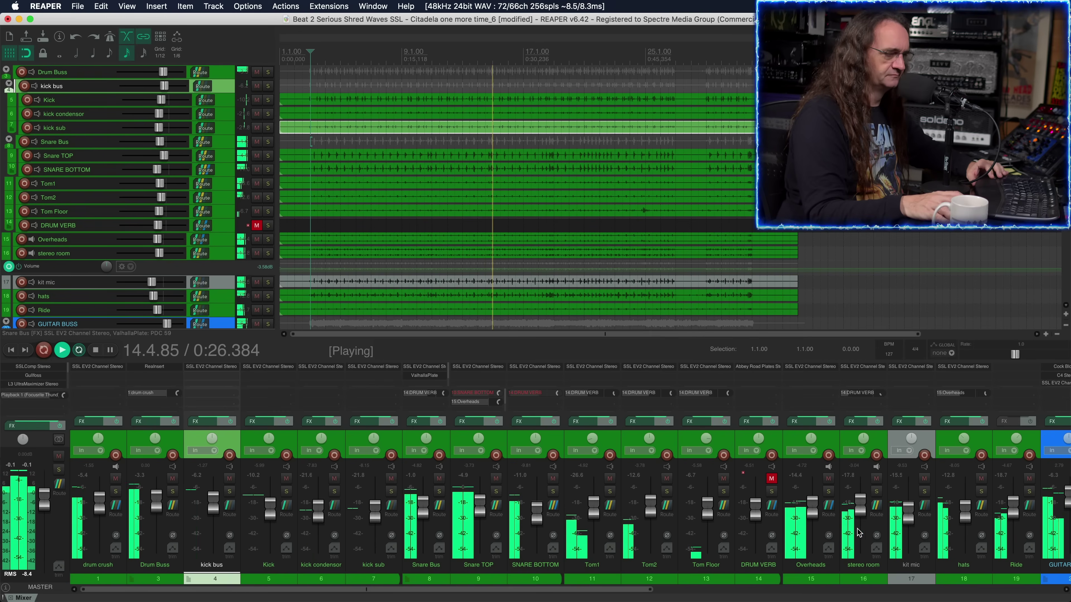
pyautogui.click(771, 479)
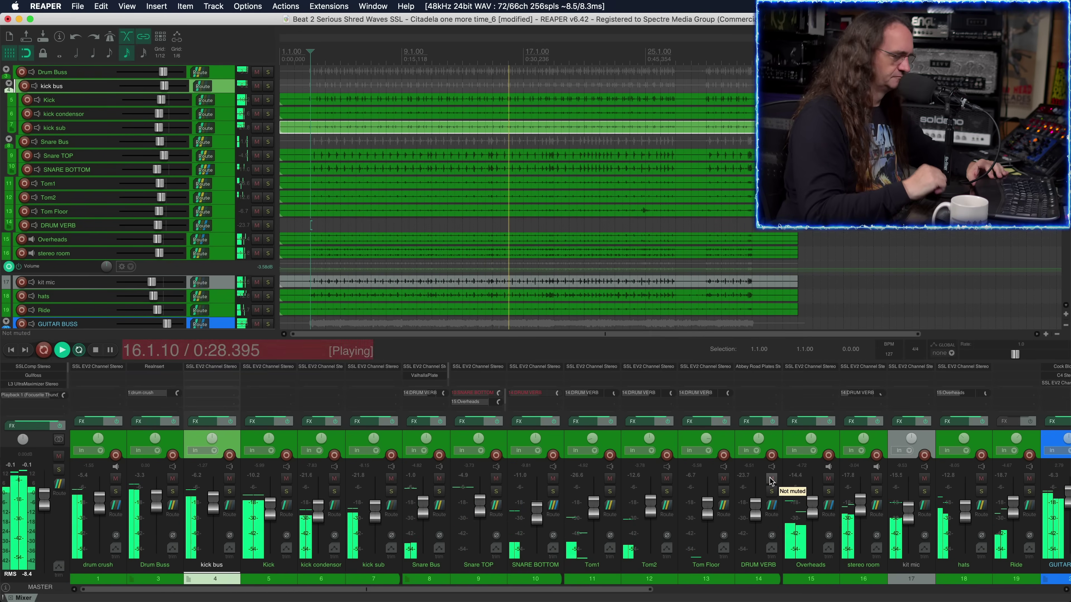
pyautogui.press('space')
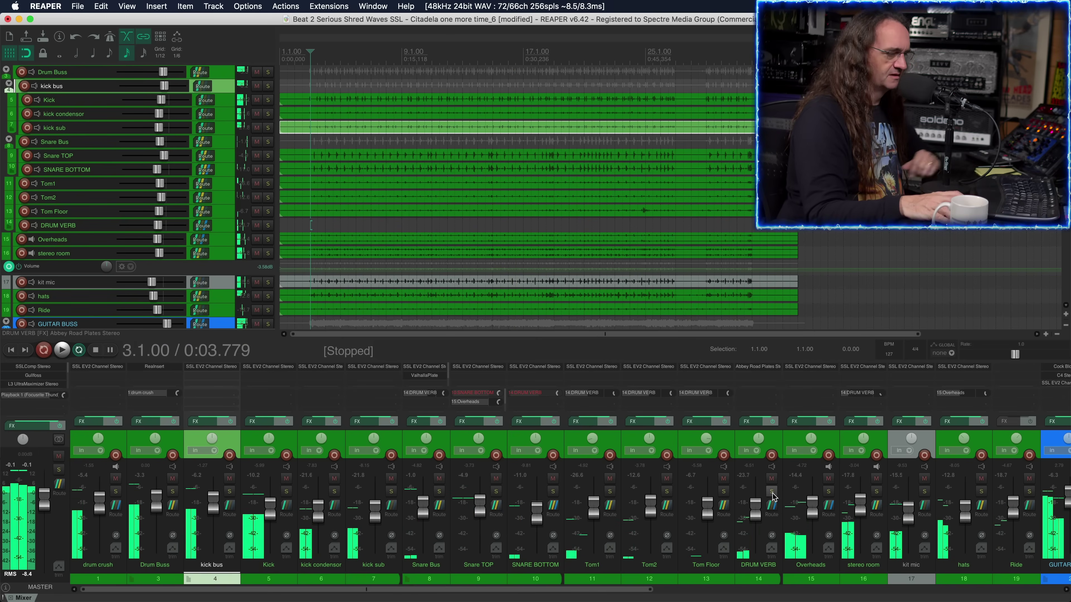
# - Audition DRUM VERB with its Abbey Road Plates plugin open, both soloed and within the full mix, and close the plugin
pyautogui.click(771, 492)
pyautogui.click(765, 372)
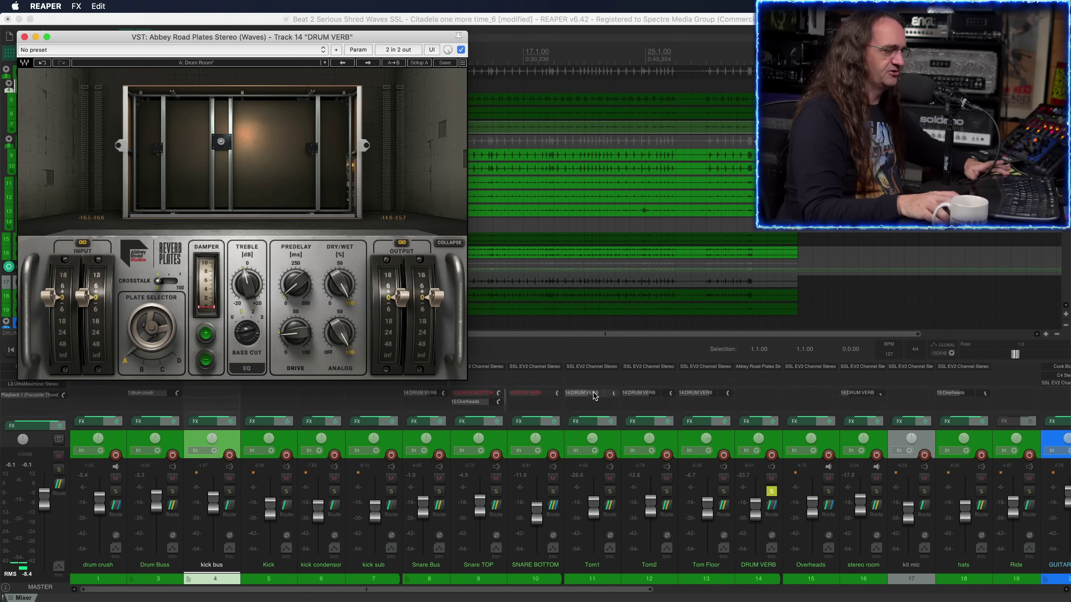
pyautogui.press('space')
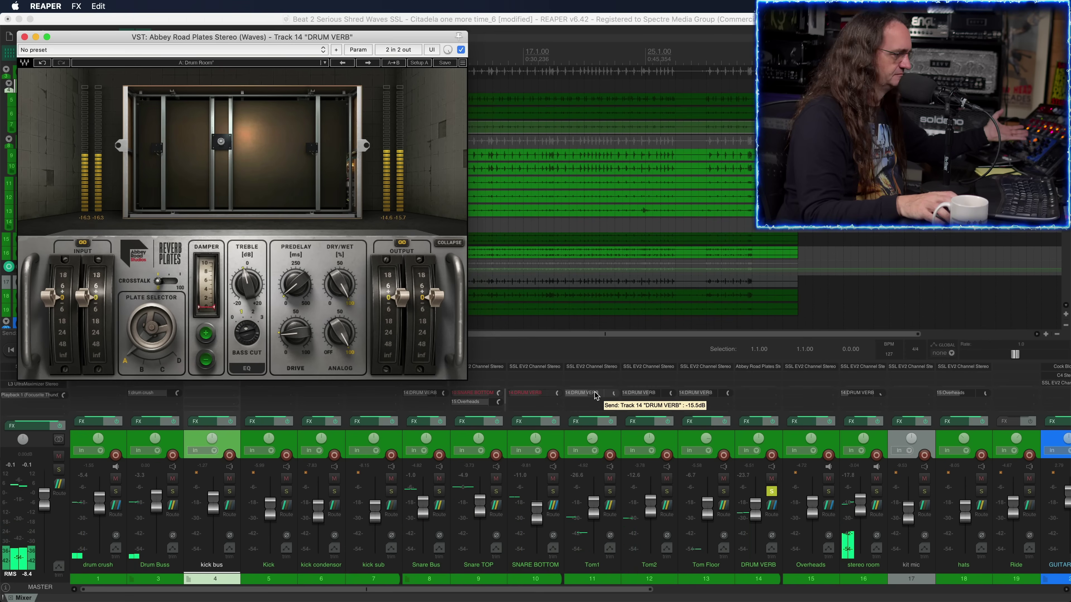
pyautogui.click(771, 492)
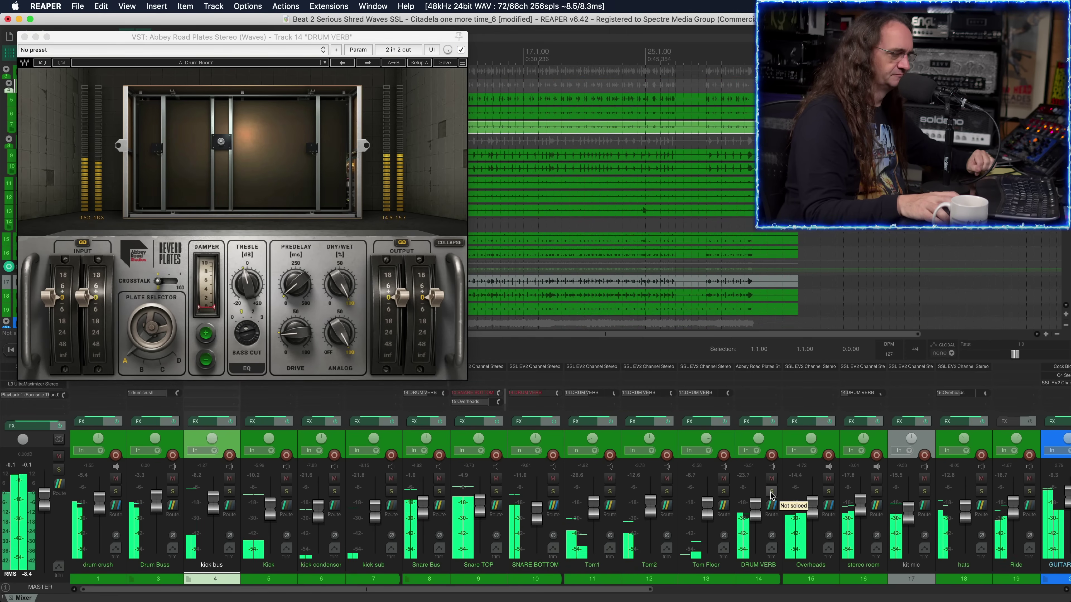
pyautogui.click(24, 36)
pyautogui.press('space')
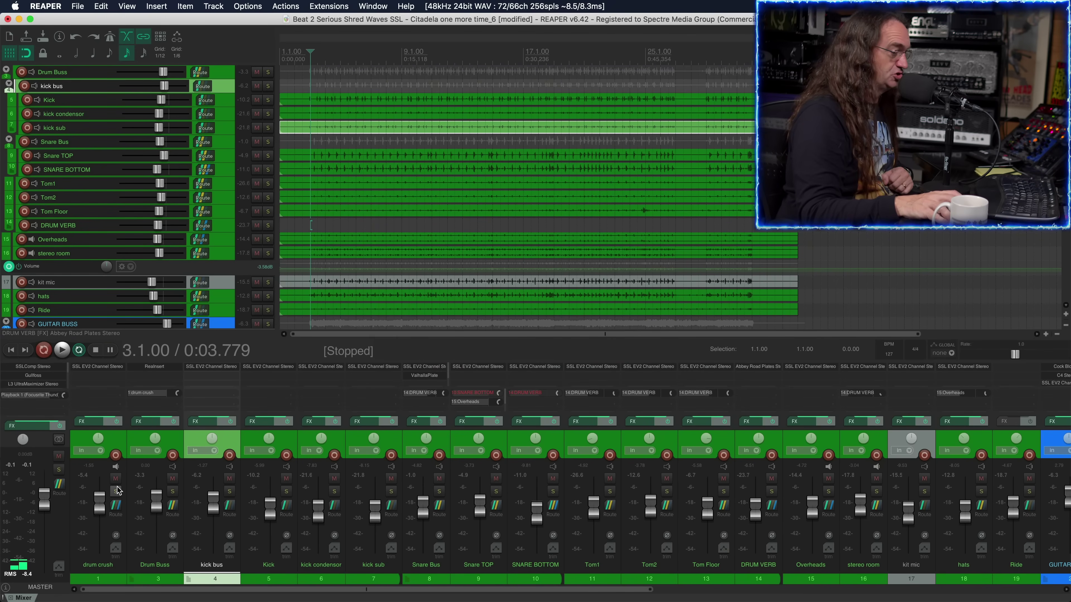
# - Solo the drum crush track with its SSL EV2 Channel plugin open, start playback and mute DRUM VERB while examining the compressor
pyautogui.click(116, 491)
pyautogui.click(96, 367)
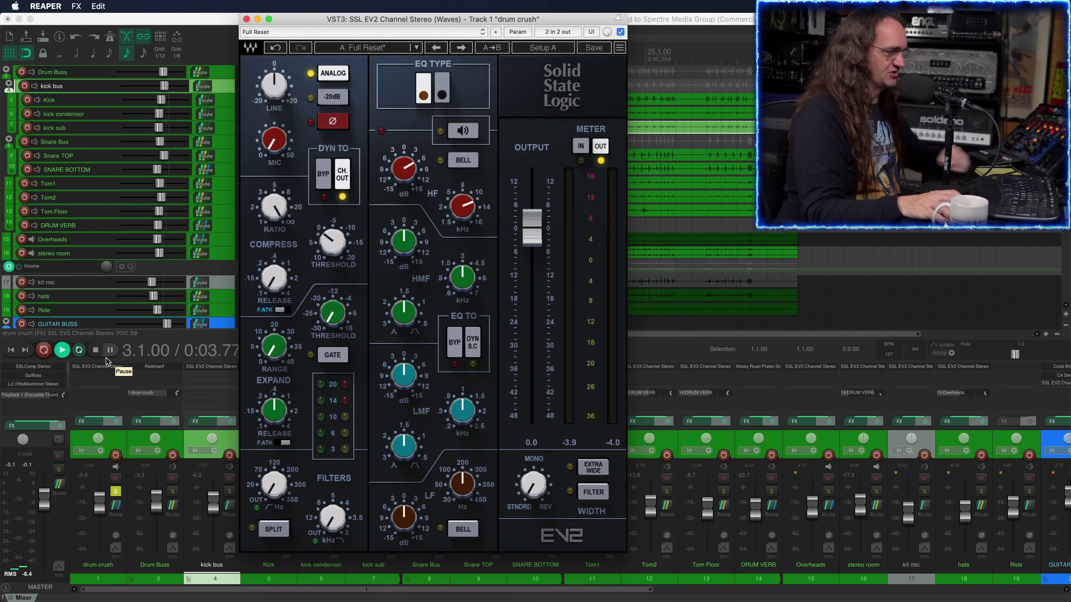
pyautogui.press('space')
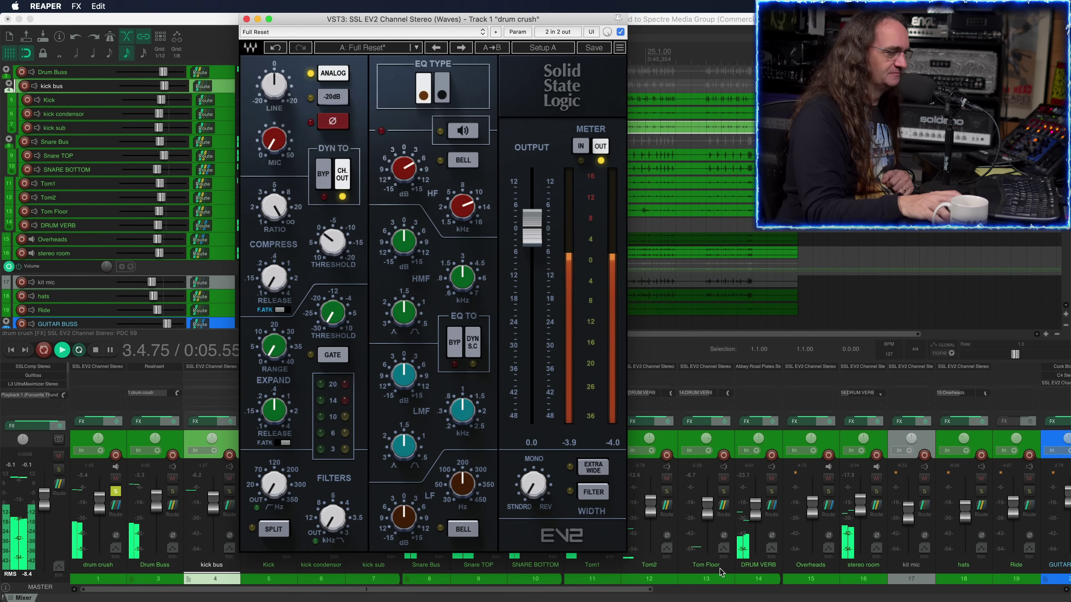
pyautogui.click(771, 478)
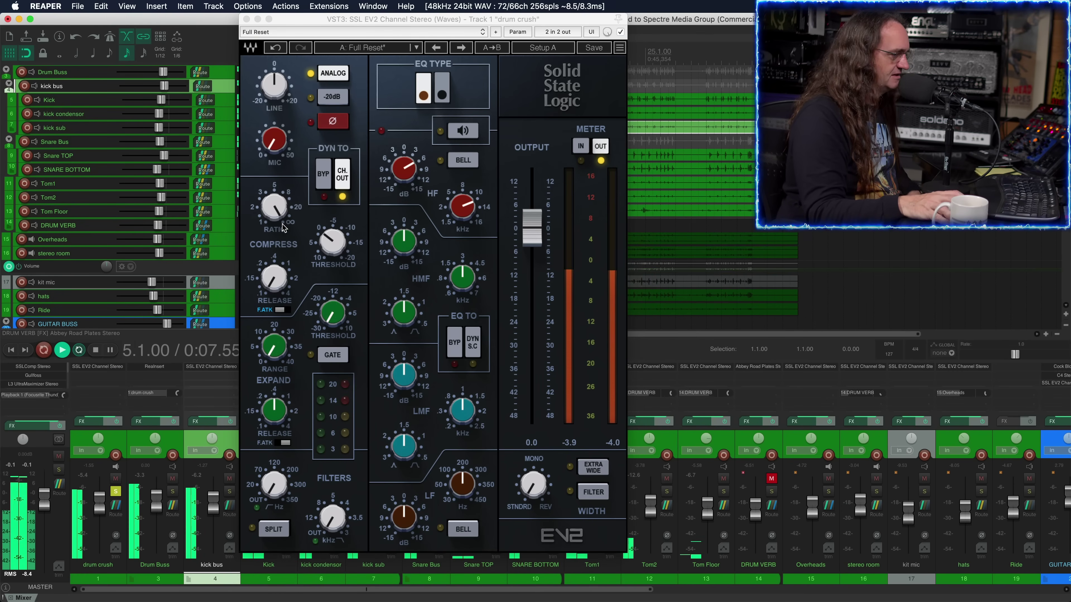
pyautogui.click(280, 269)
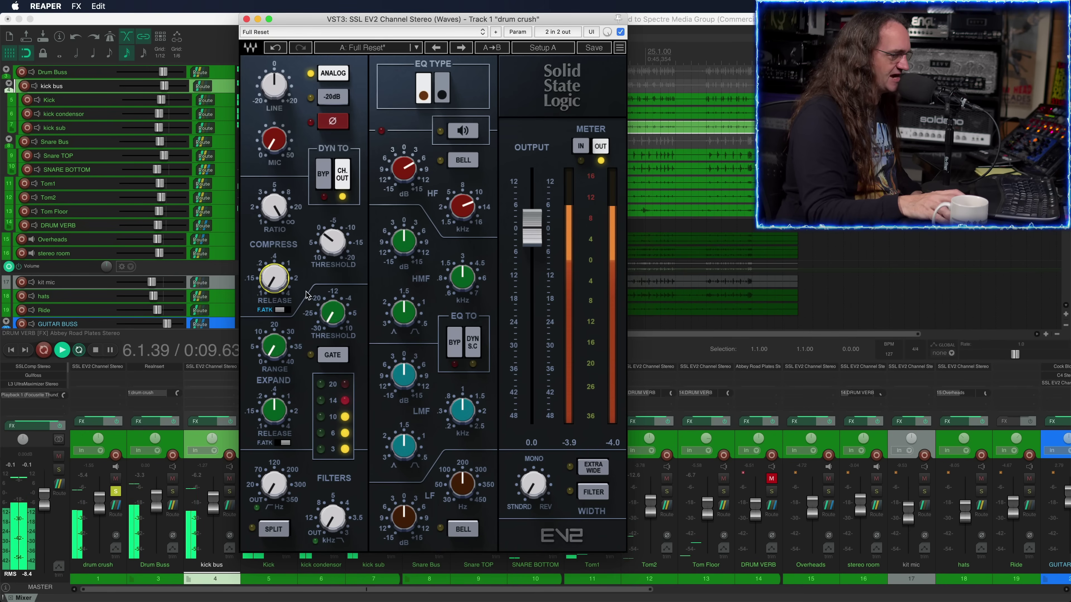
# - Try the drum crush compressor threshold at -13.7, raise it to 0.1, close the plugin and stop the transport
pyautogui.click(330, 241)
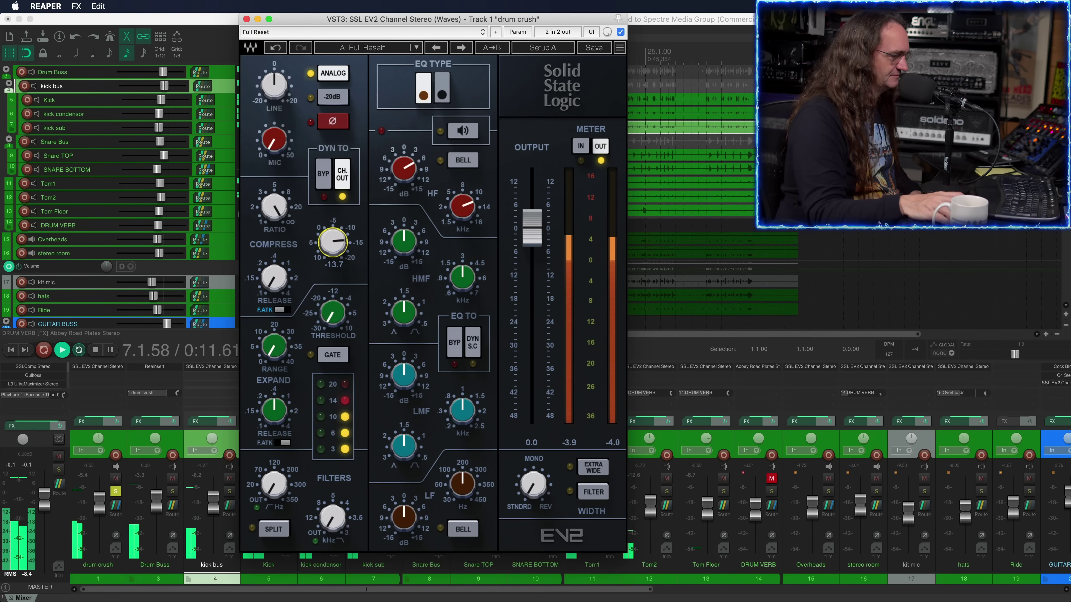
pyautogui.moveTo(332, 243); pyautogui.dragTo(332, 228)
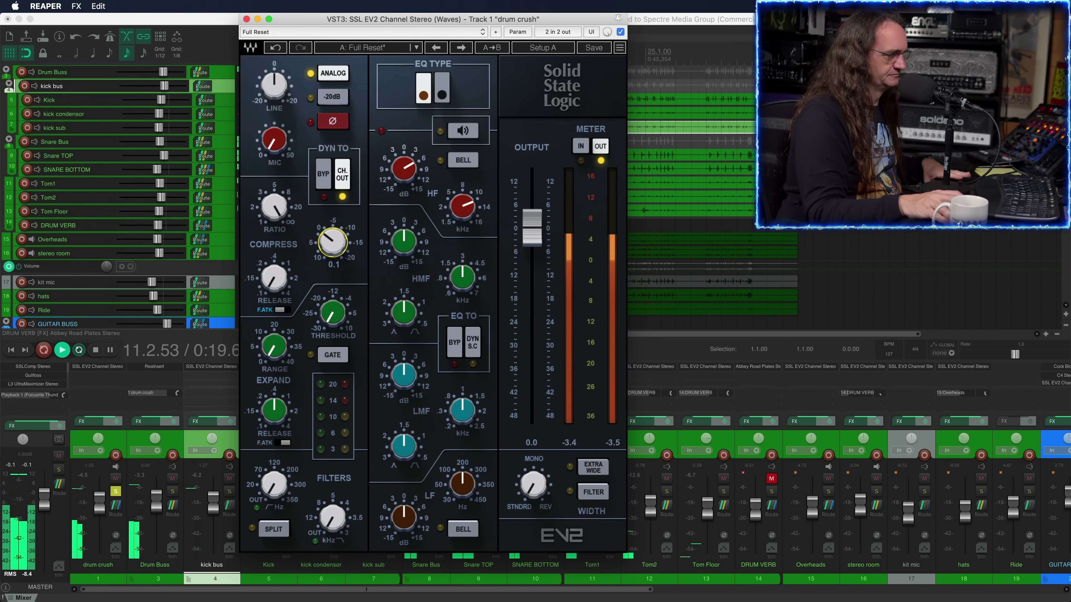
pyautogui.click(620, 33)
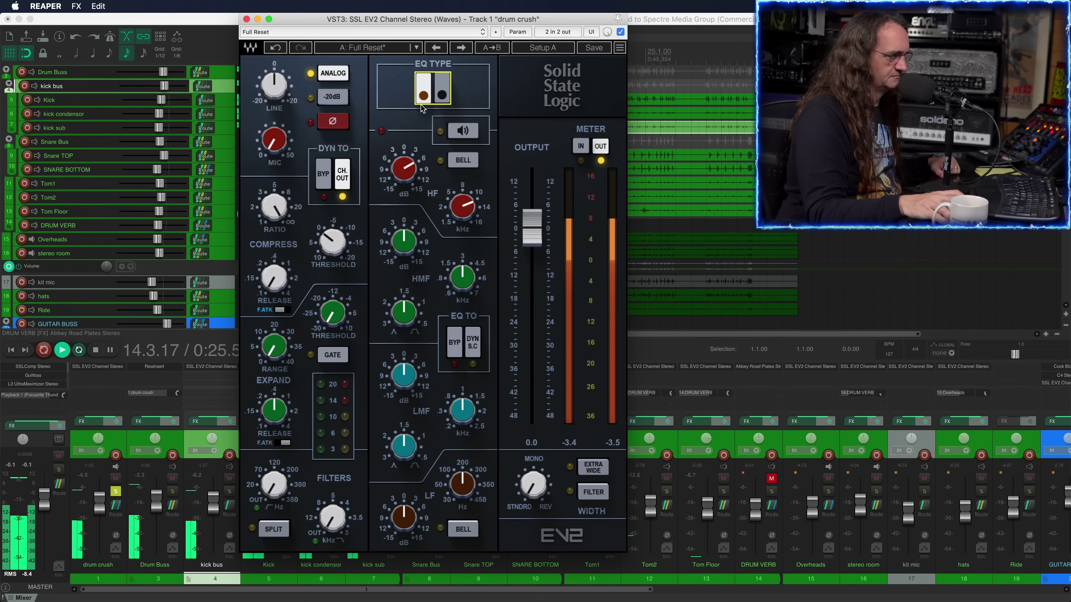
pyautogui.click(246, 19)
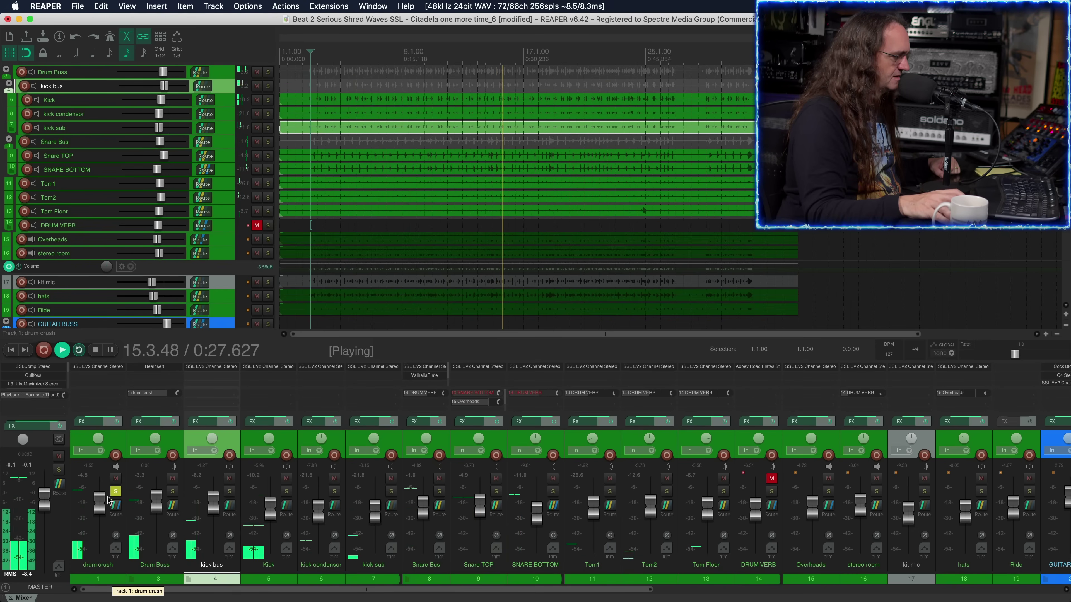
pyautogui.press('space')
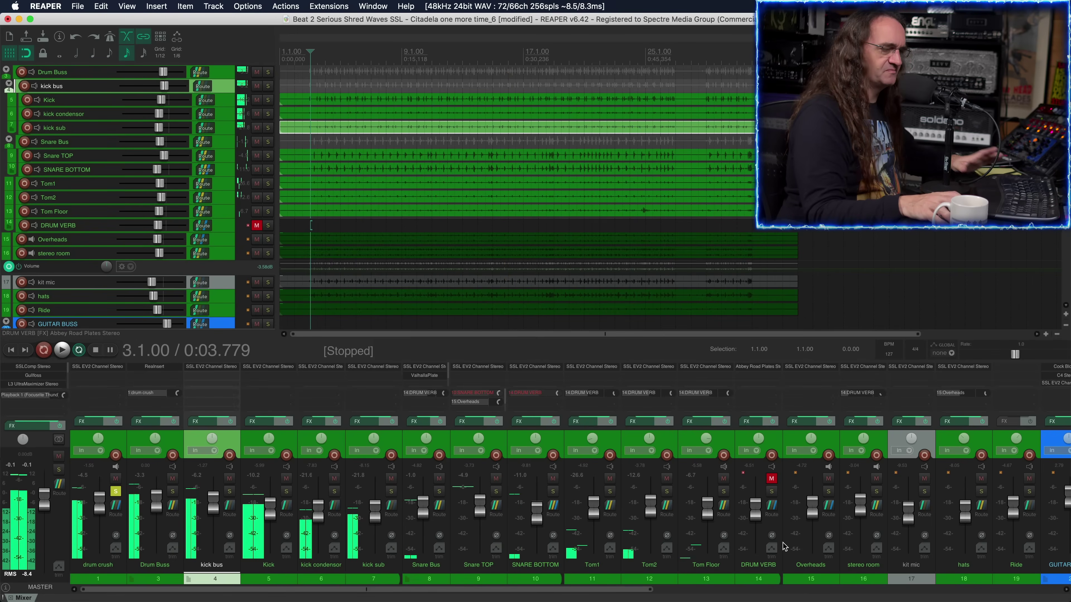
# - Play the drum mix with drum crush unsoloed, lower its fader to -2.08 dB and compare the track muted and unmuted
pyautogui.moveTo(650, 593); pyautogui.dragTo(99, 599)
pyautogui.press('space')
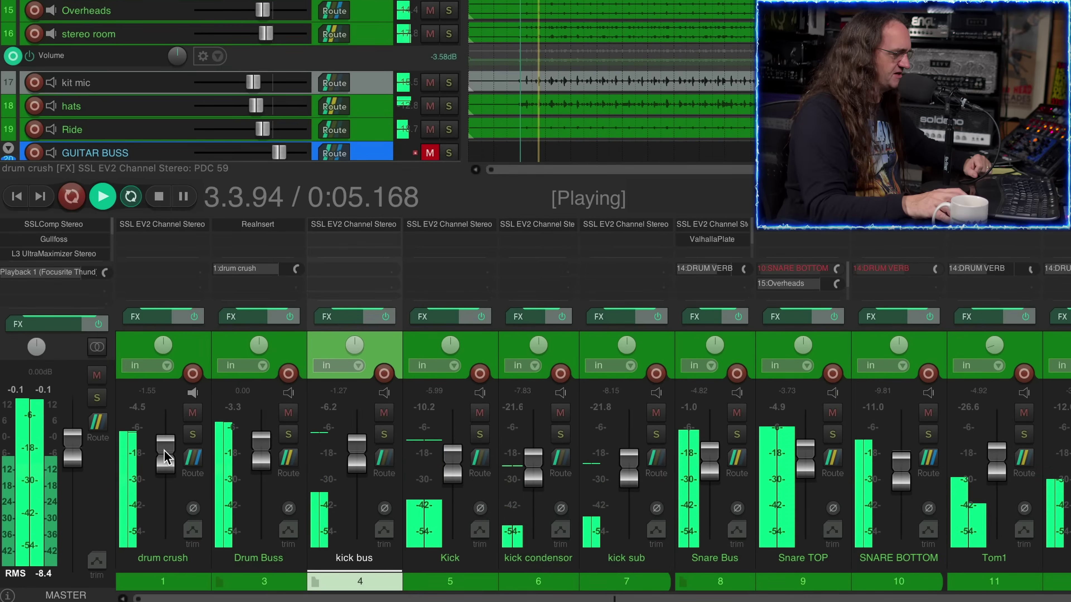
pyautogui.moveTo(164, 456)
pyautogui.mouseDown()
pyautogui.moveTo(165, 533)
pyautogui.moveTo(172, 459)
pyautogui.mouseUp()
pyautogui.click(192, 414)
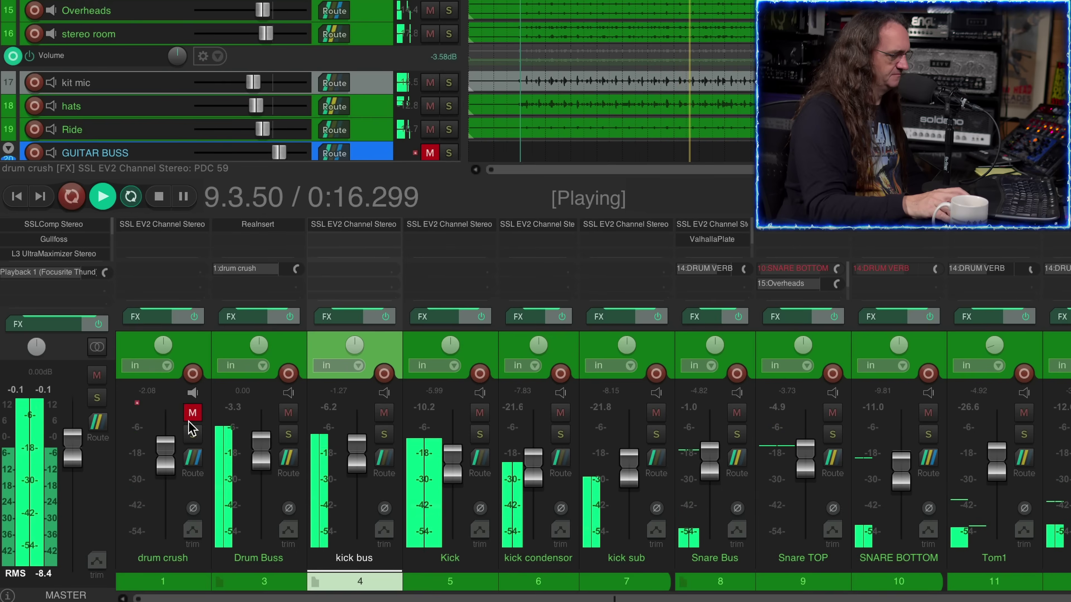
pyautogui.click(193, 415)
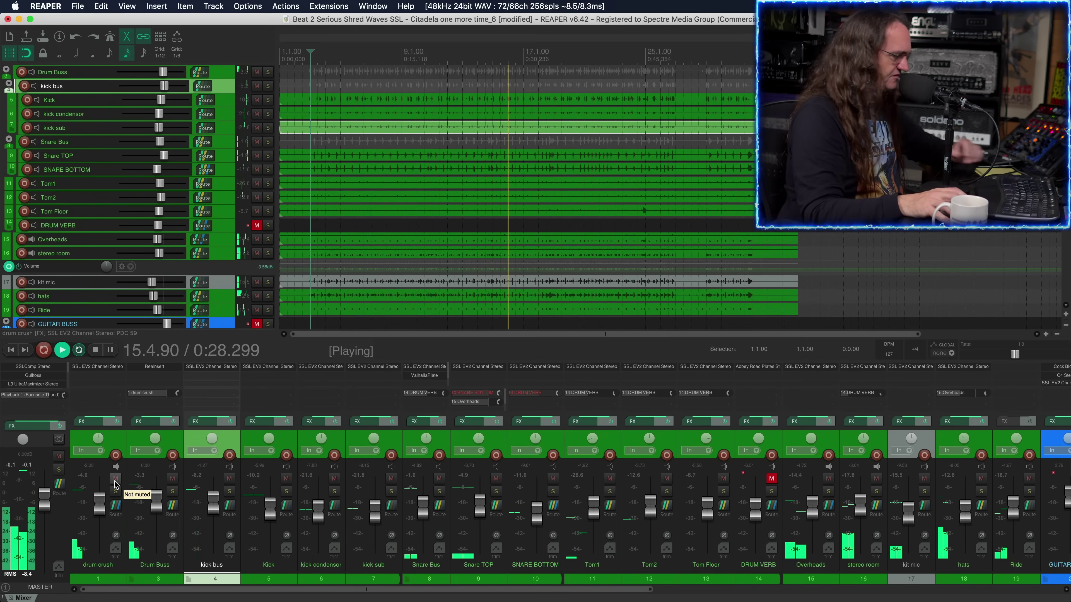
# - Compare drum crush muted and unmuted with its SSL EV2 Channel plugin open, close the plugin and stop playback
pyautogui.click(97, 366)
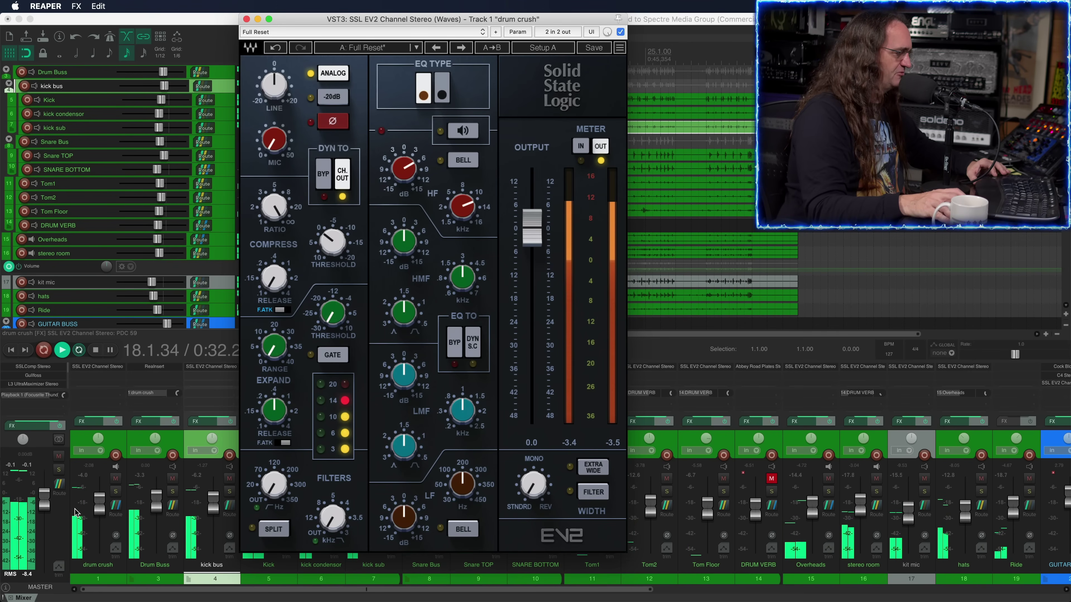
pyautogui.click(115, 479)
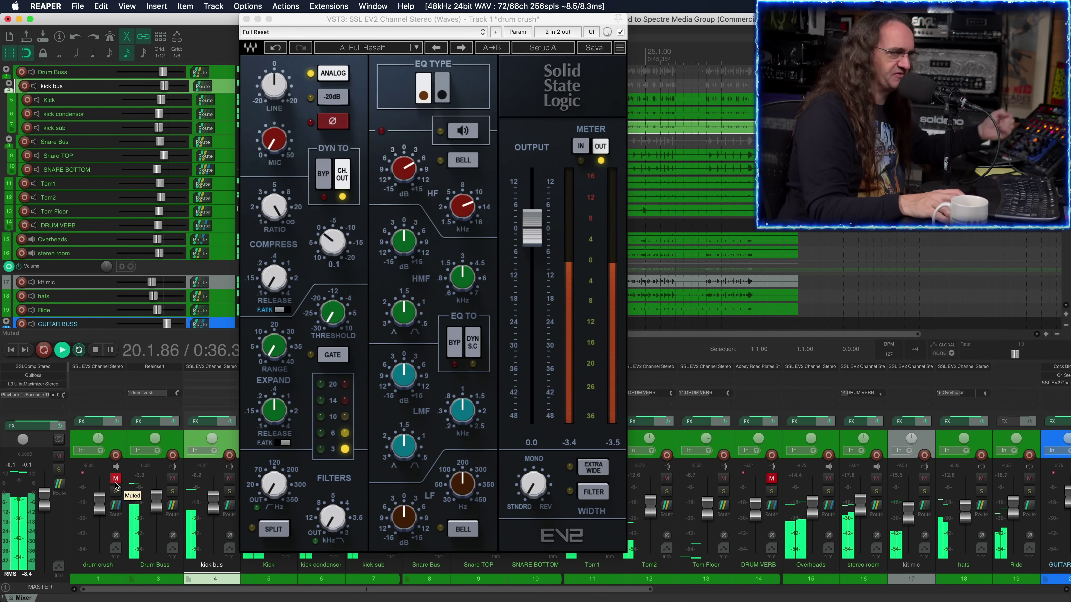
pyautogui.click(115, 479)
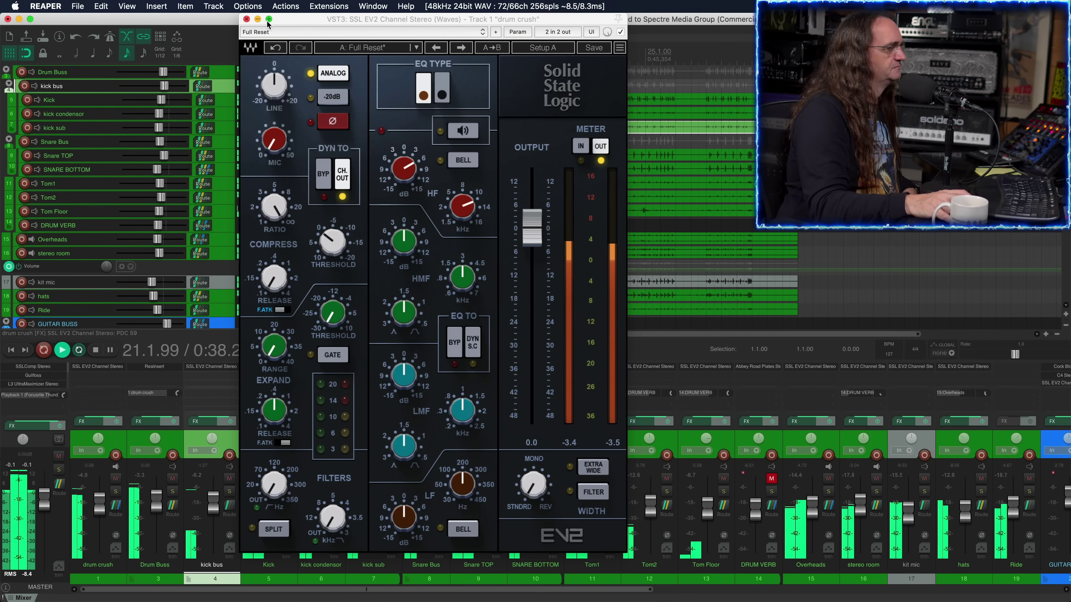
pyautogui.click(246, 19)
pyautogui.press('space')
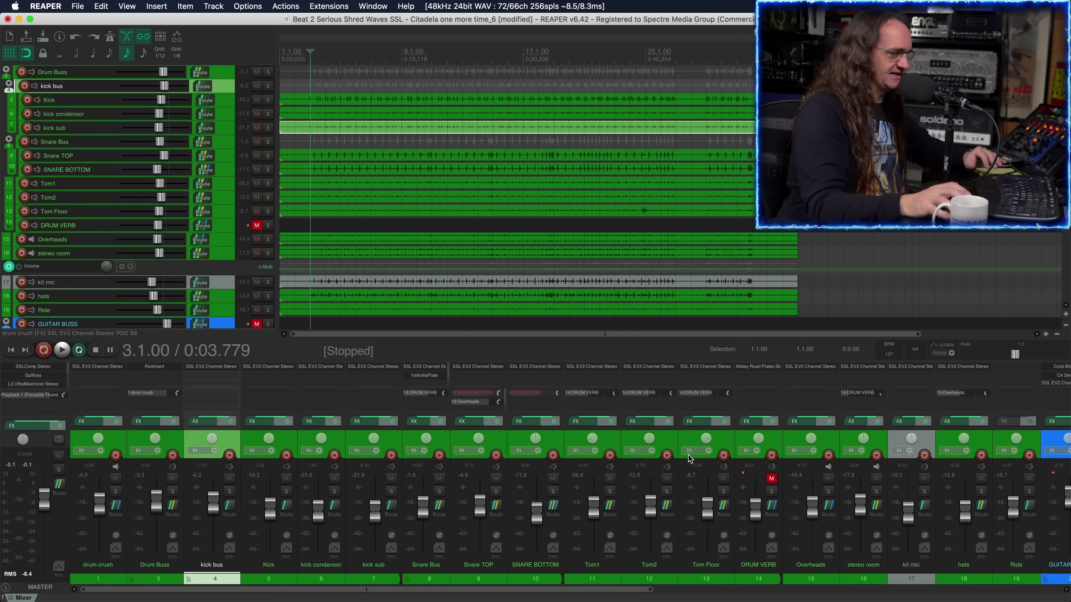
# - Audition Tom1 and Tom2 soloed during playback and unsolo both tracks
pyautogui.click(666, 491)
pyautogui.click(609, 492)
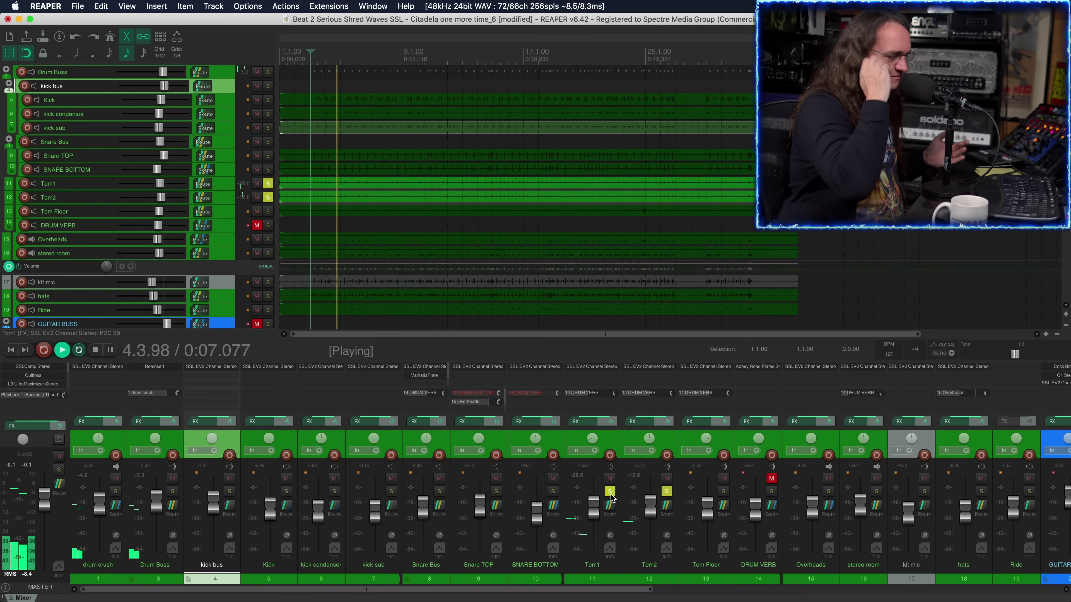
pyautogui.click(610, 491)
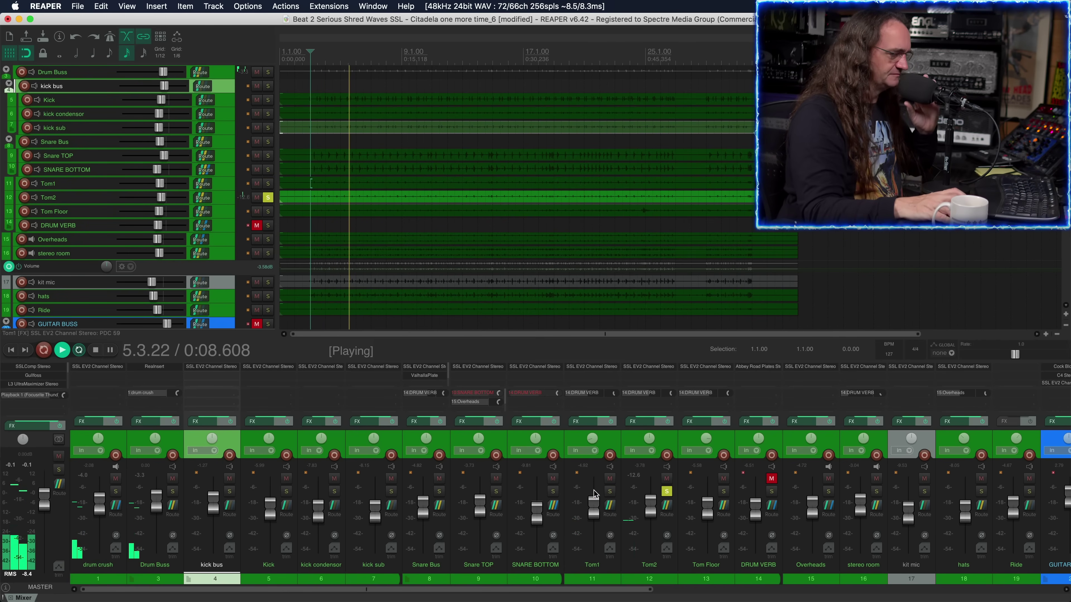
pyautogui.click(666, 491)
# - Solo Tom Floor, play from bar 24 with its SSL EV2 Channel plugin open, examine the settings and close the plugin
pyautogui.click(723, 492)
pyautogui.click(705, 367)
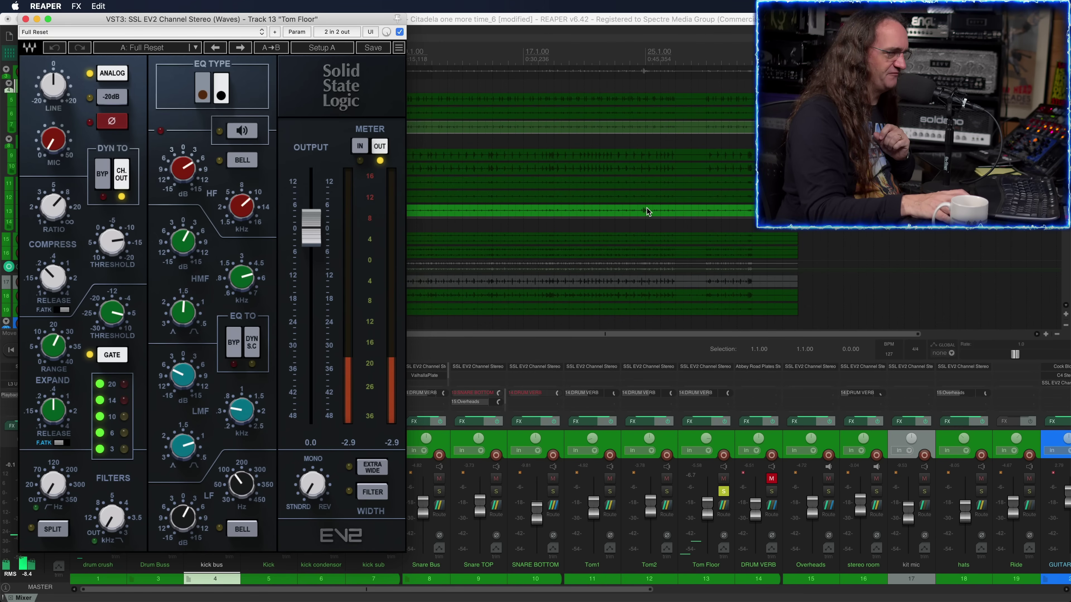
pyautogui.click(631, 63)
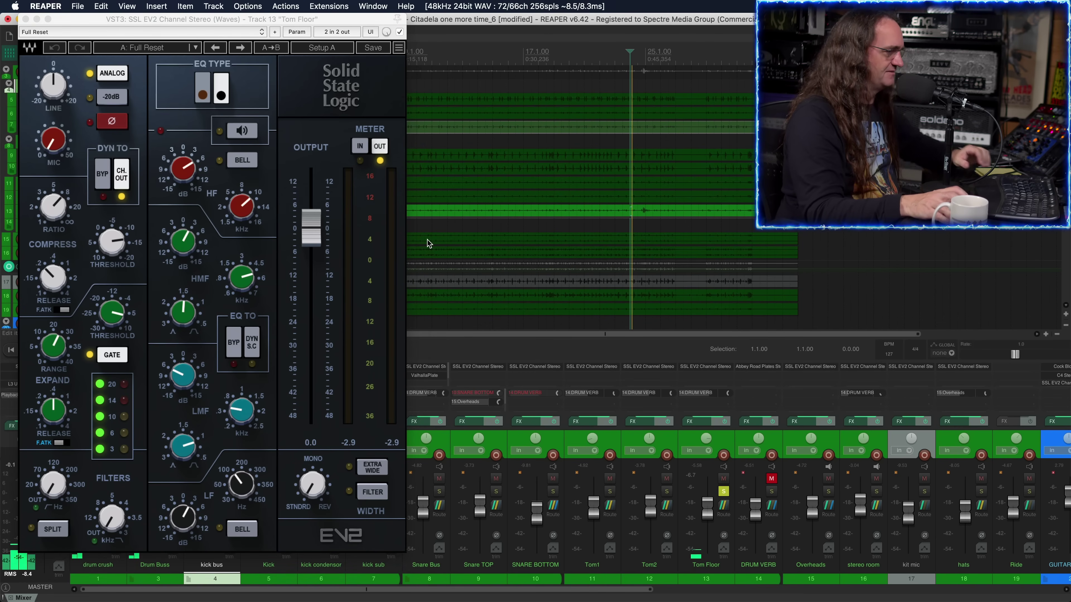
pyautogui.click(241, 208)
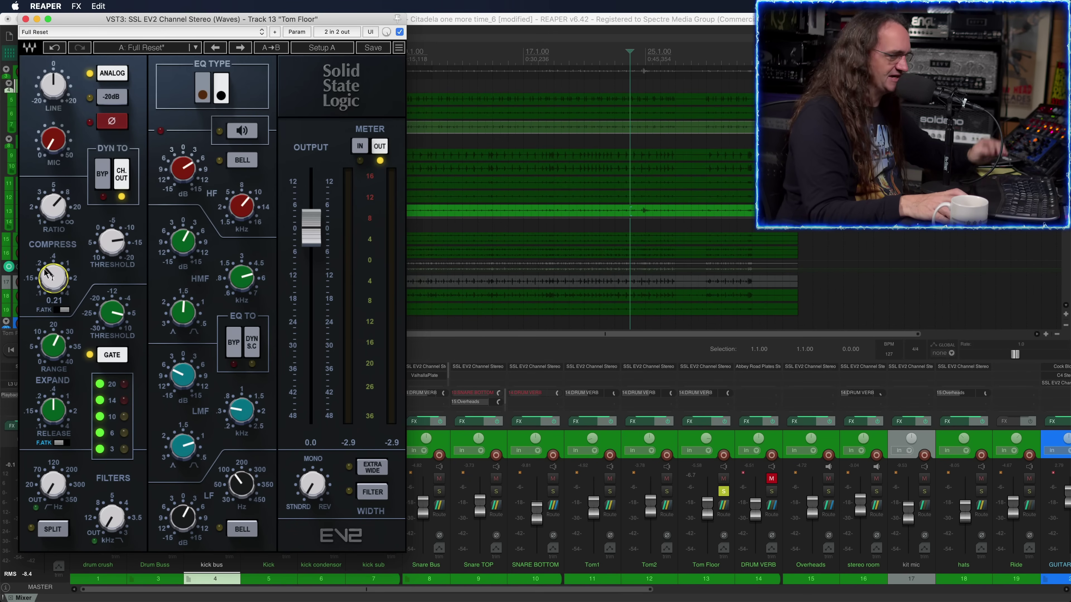
pyautogui.click(25, 20)
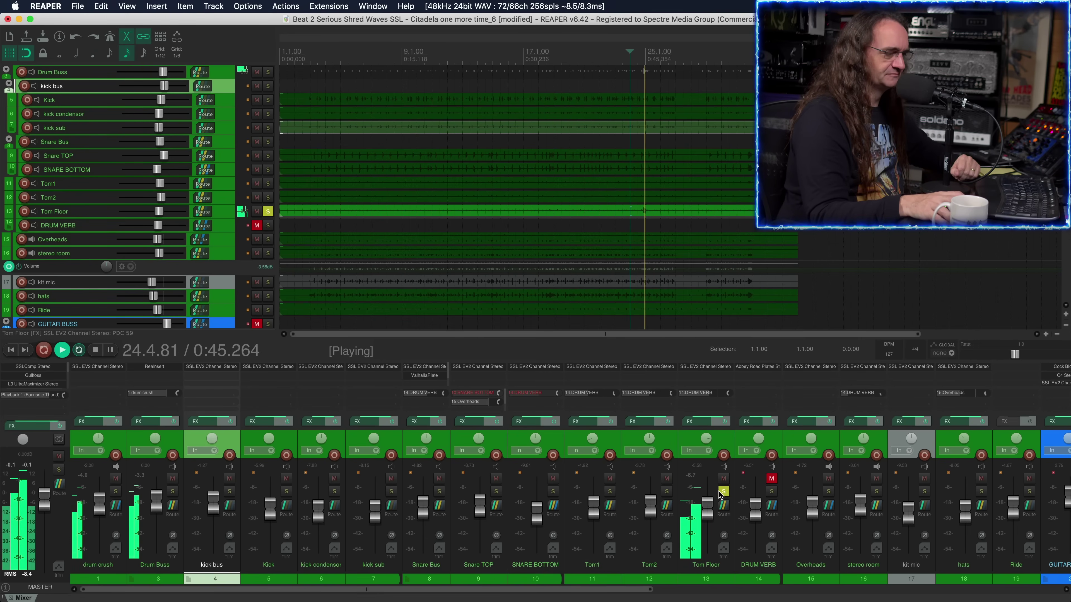
# - Unsolo Tom Floor, replay the drum mix from bar 24 and stop the transport
pyautogui.click(722, 492)
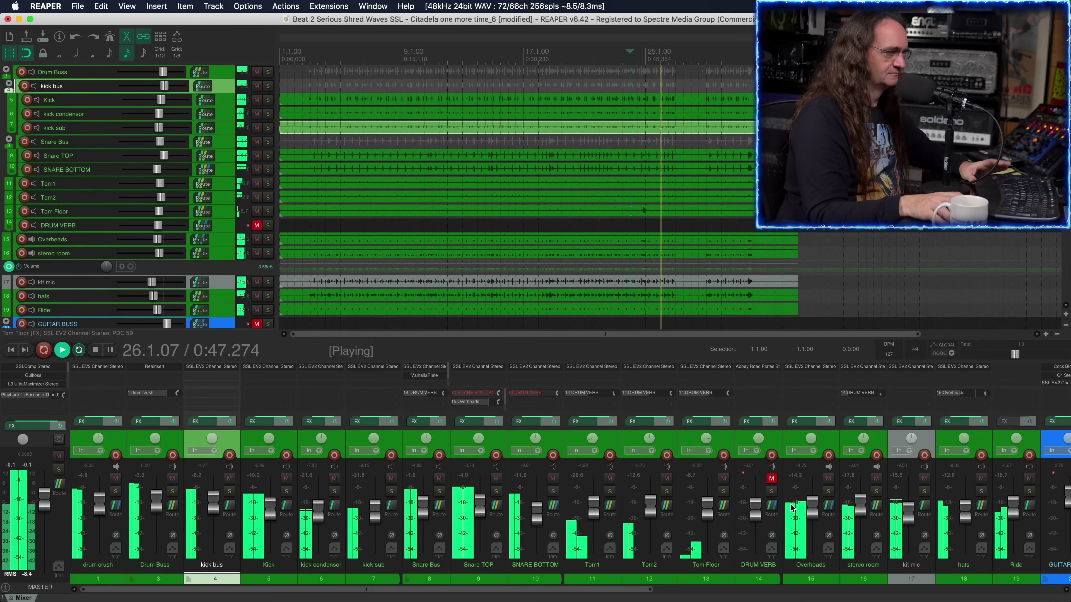
pyautogui.press('space')
pyautogui.press('space')
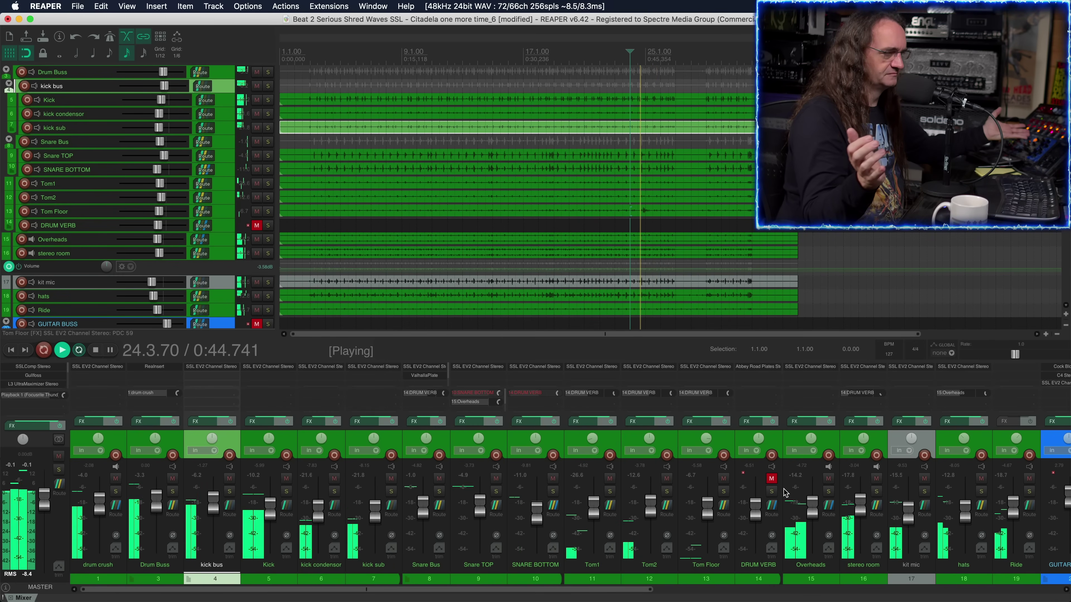
pyautogui.press('space')
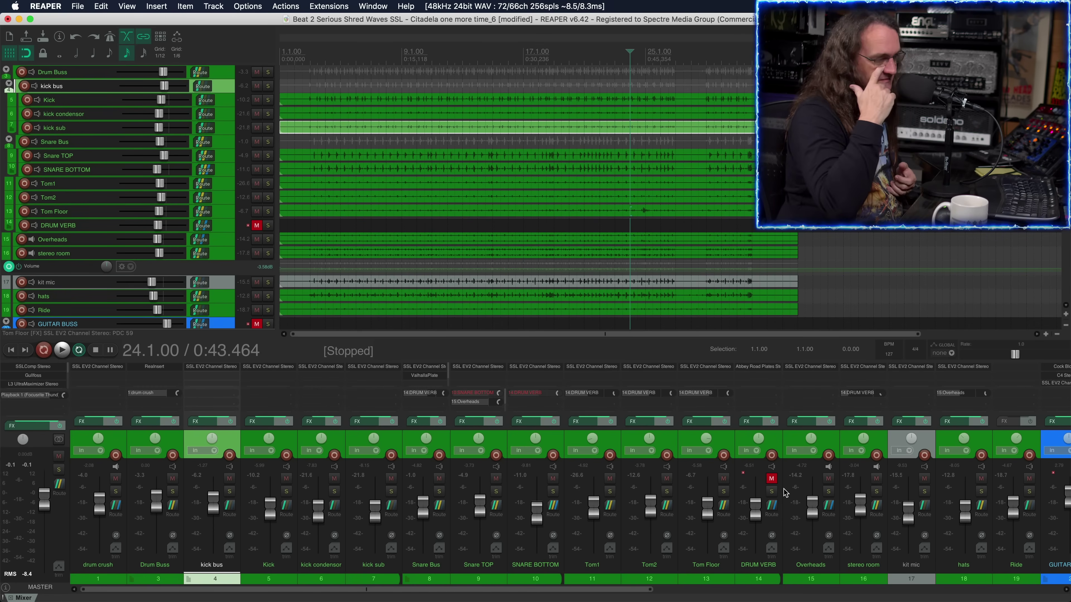
# - Solo the Overheads, start playback from around bar 4 and open the track's SSL EV2 Channel plugin
pyautogui.moveTo(646, 590); pyautogui.dragTo(815, 588)
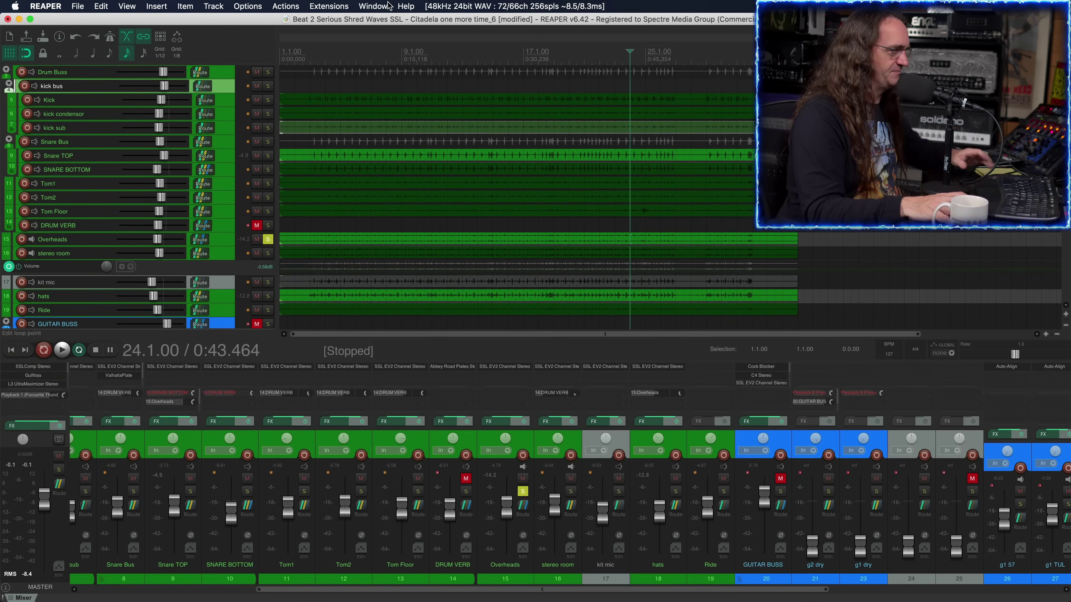
pyautogui.click(331, 53)
pyautogui.press('space')
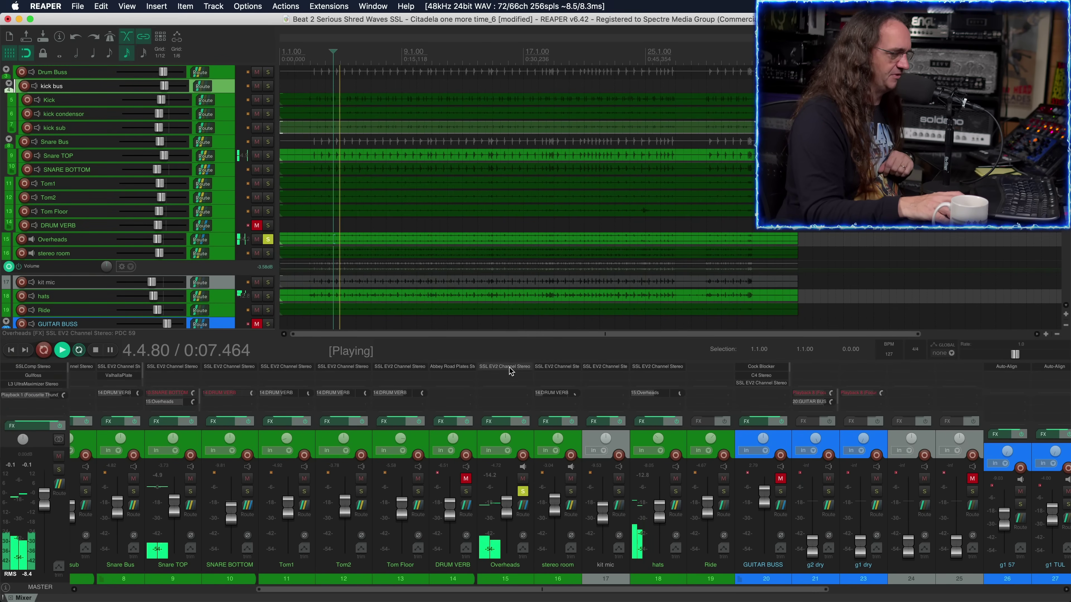
pyautogui.click(506, 366)
# - Compare the Overheads plugin bypassed and enabled, adjust its compressor threshold, trying -13.0, and close the plugin
pyautogui.click(653, 32)
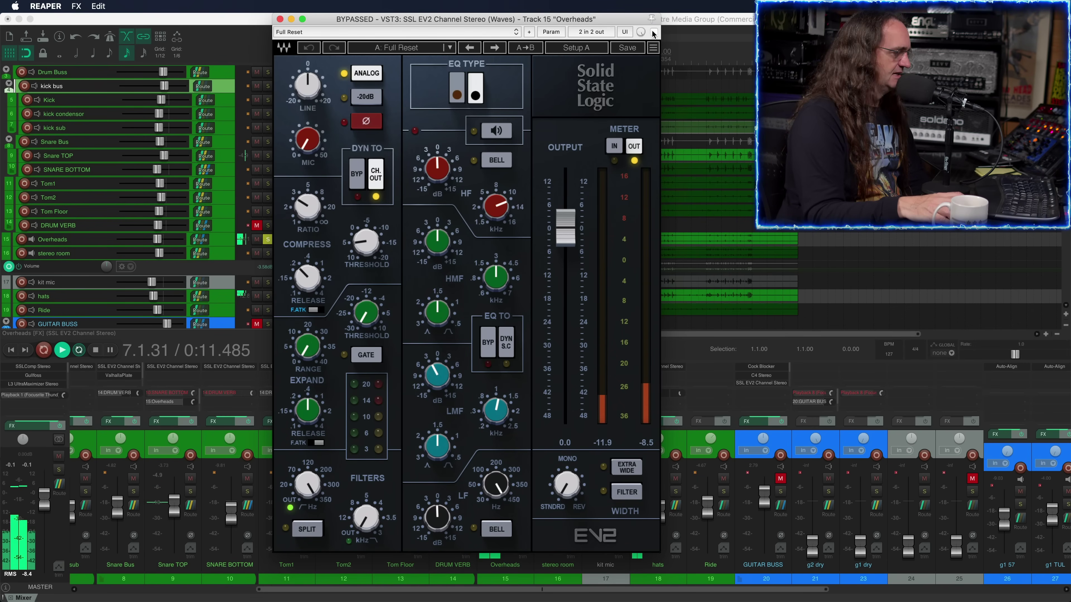
pyautogui.click(653, 32)
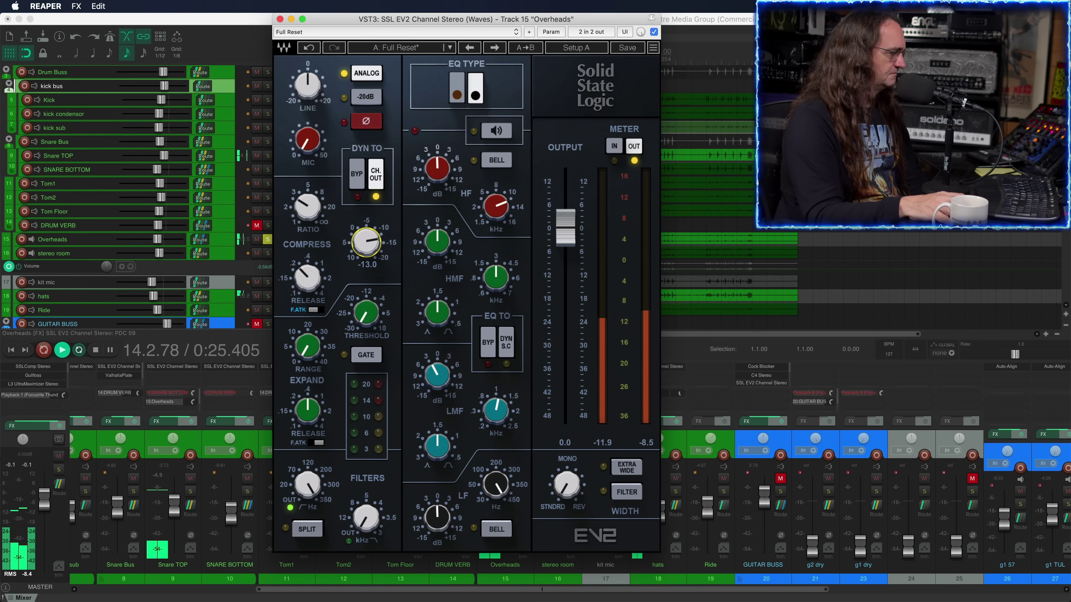
pyautogui.moveTo(366, 242); pyautogui.dragTo(366, 240)
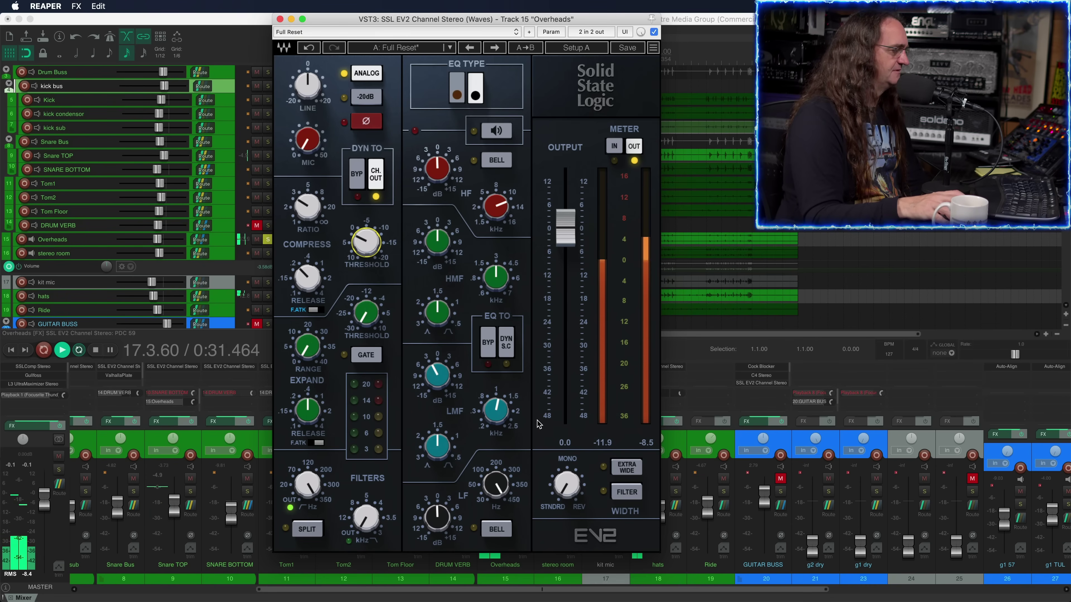
pyautogui.click(280, 19)
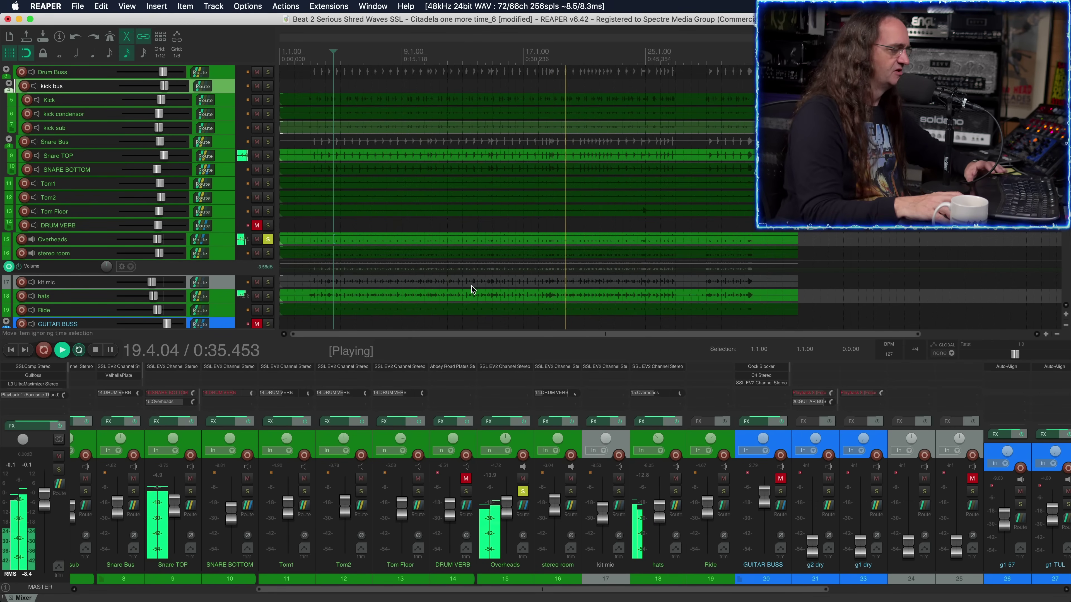
# - Solo stereo room instead of Overheads, examine its SSL EV2 Channel settings during playback and close the plugin
pyautogui.click(570, 492)
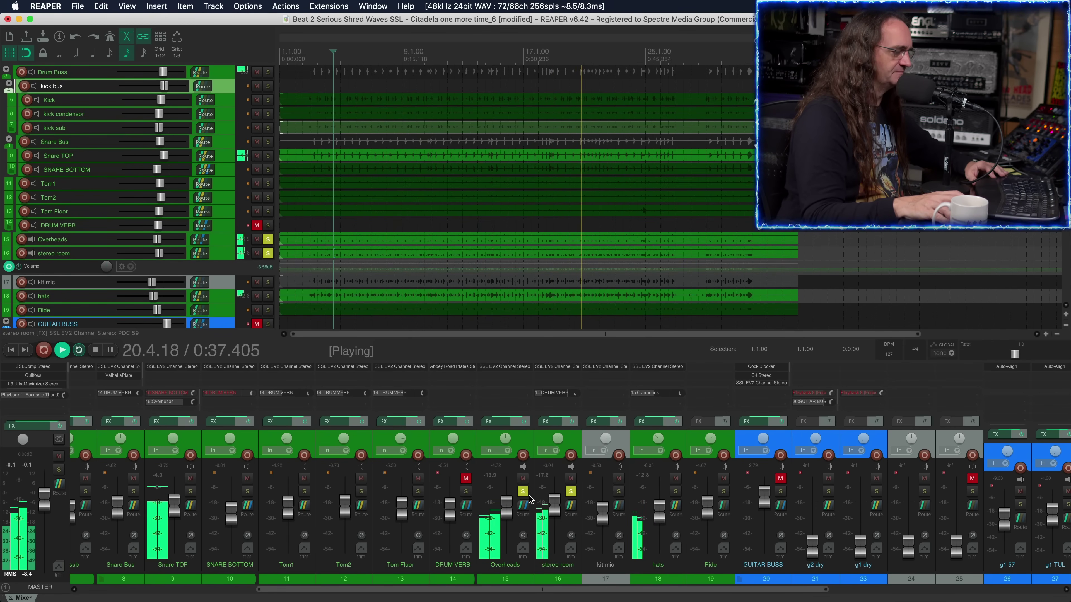
pyautogui.click(524, 492)
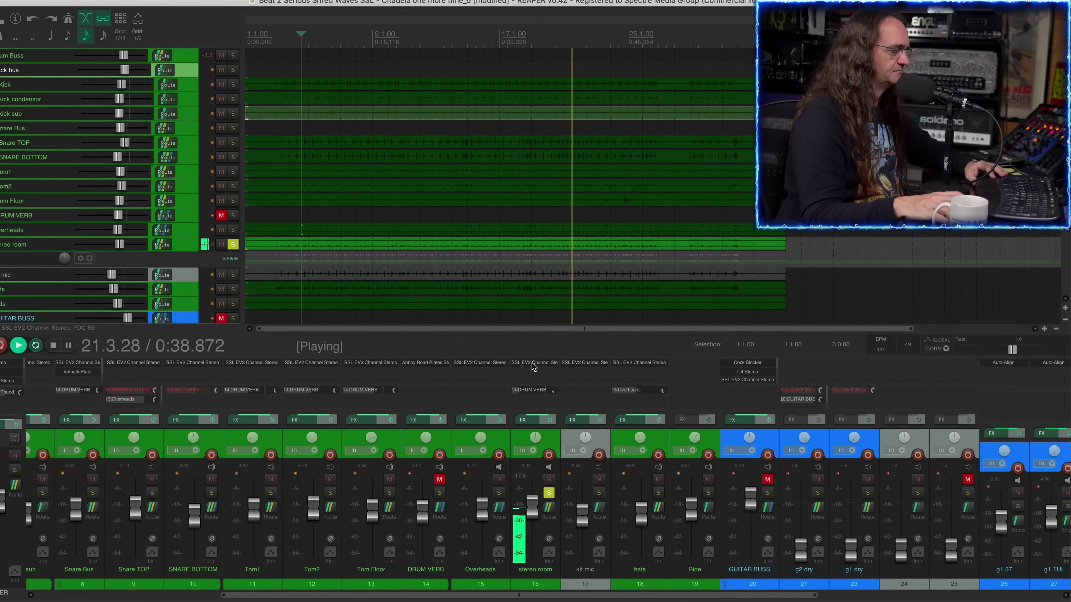
pyautogui.click(557, 367)
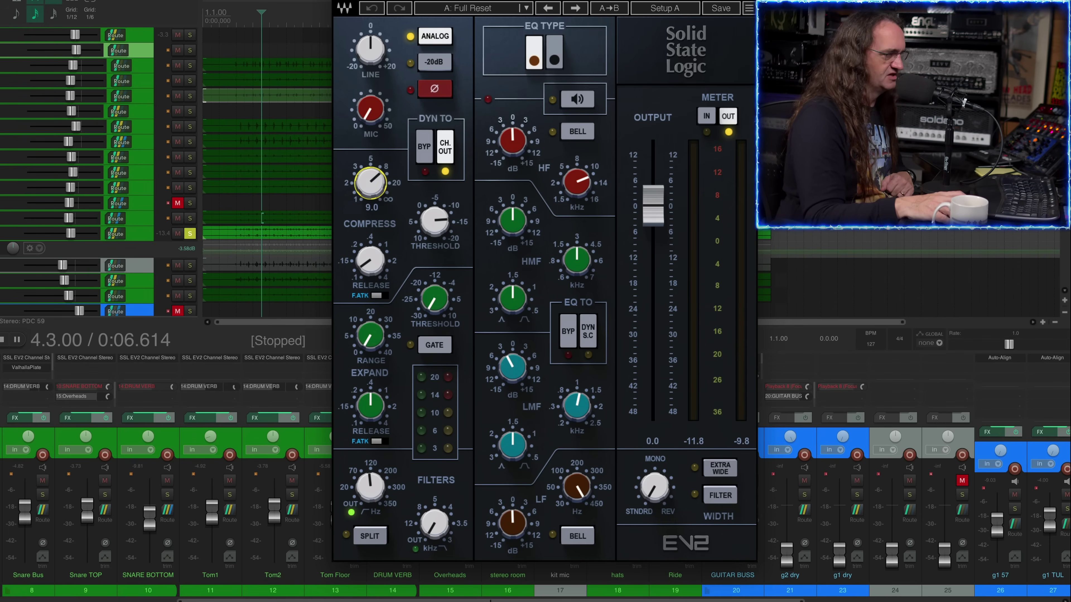
pyautogui.click(234, 10)
pyautogui.press('space')
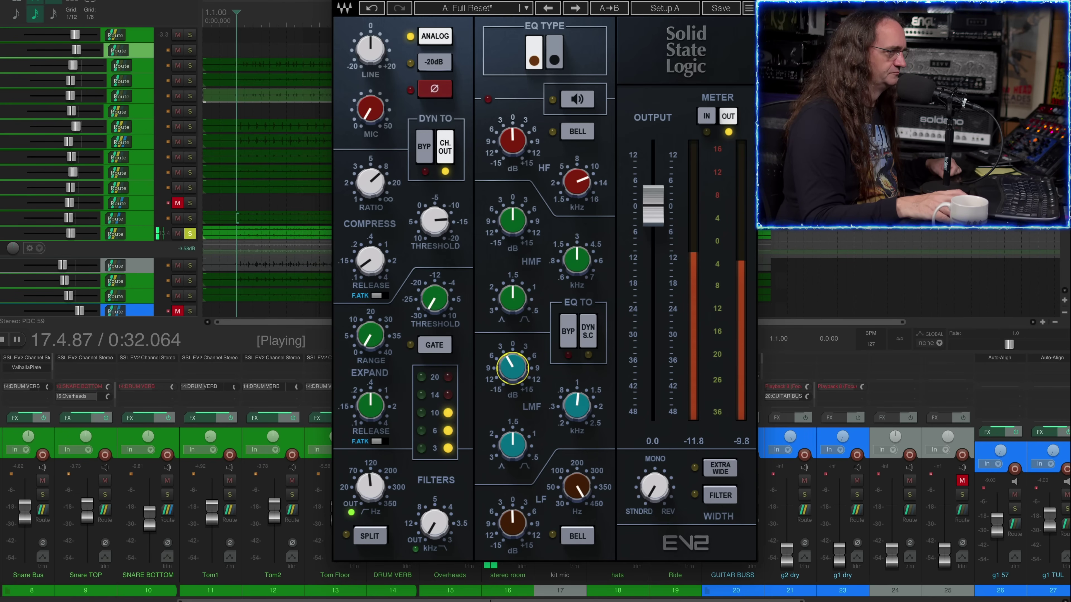
pyautogui.press('Escape')
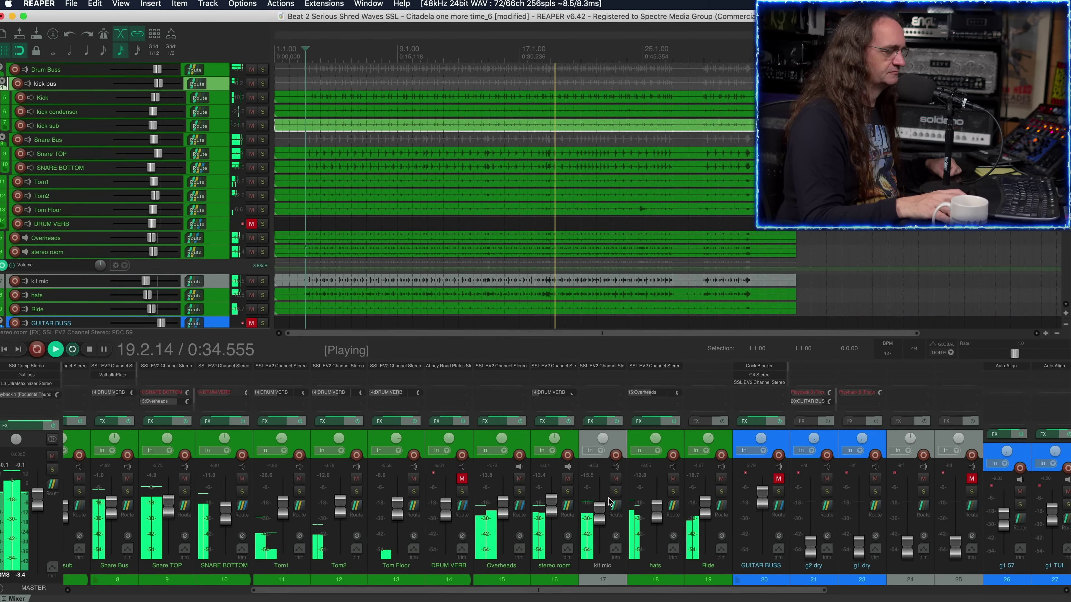
# - Solo kit mic, open its SSL EV2 Channel plugin and compare the sound with the plugin bypassed and enabled
pyautogui.click(616, 491)
pyautogui.click(607, 366)
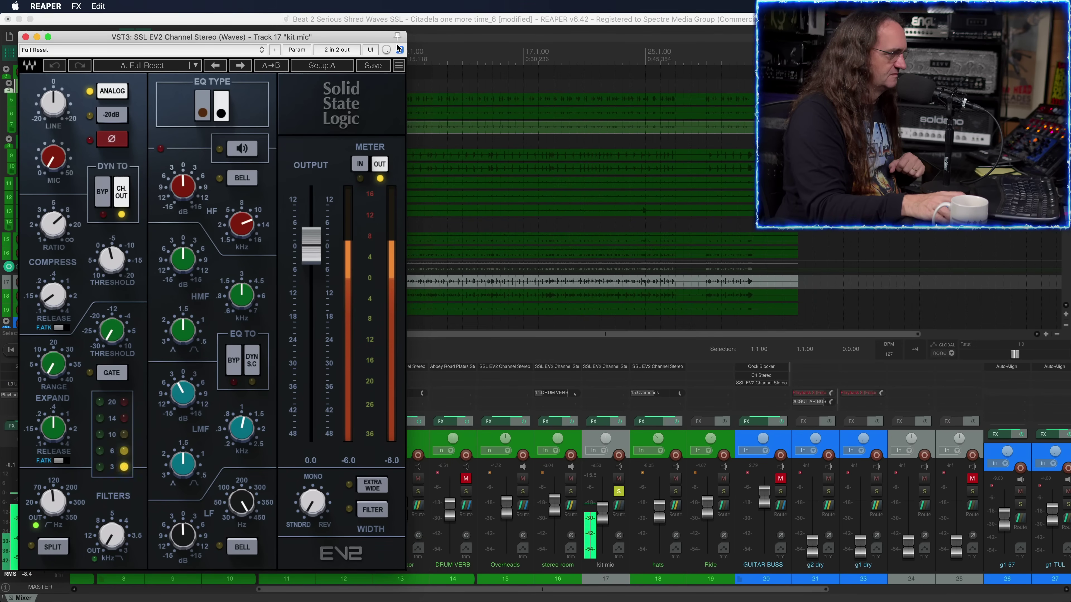
pyautogui.click(400, 49)
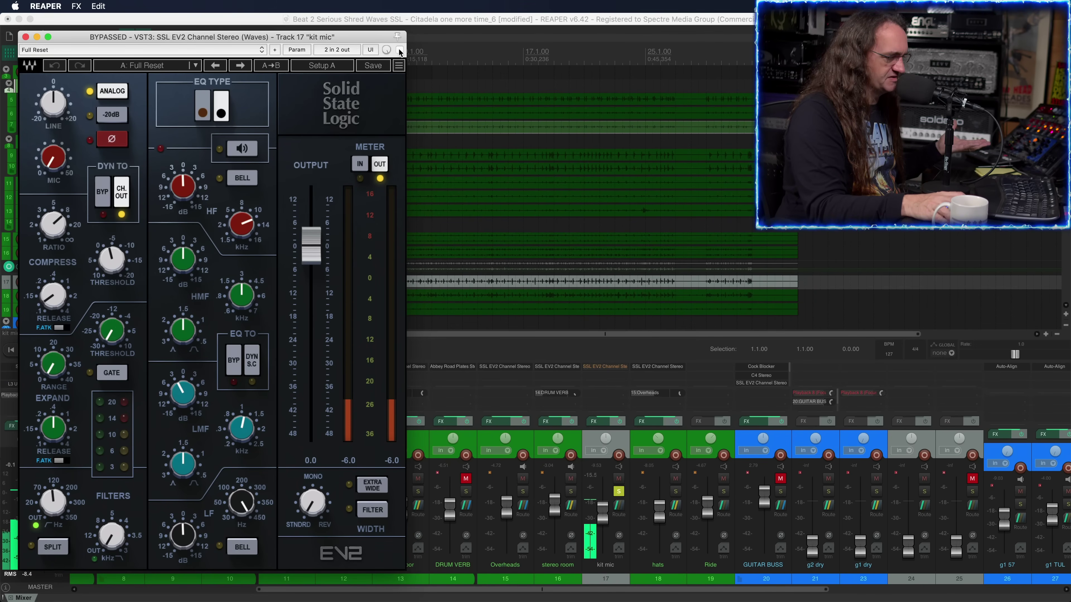
pyautogui.click(399, 50)
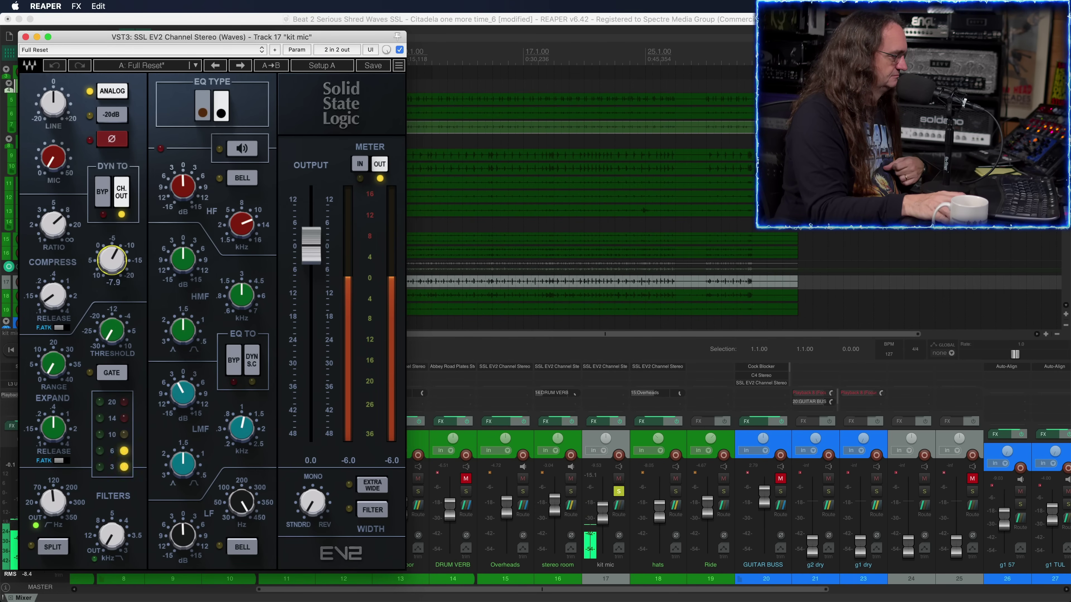
# - Close the kit mic plugin, open the SSL EV2 Channel on hats and sweep its high-pass filter with hats soloed
pyautogui.click(25, 37)
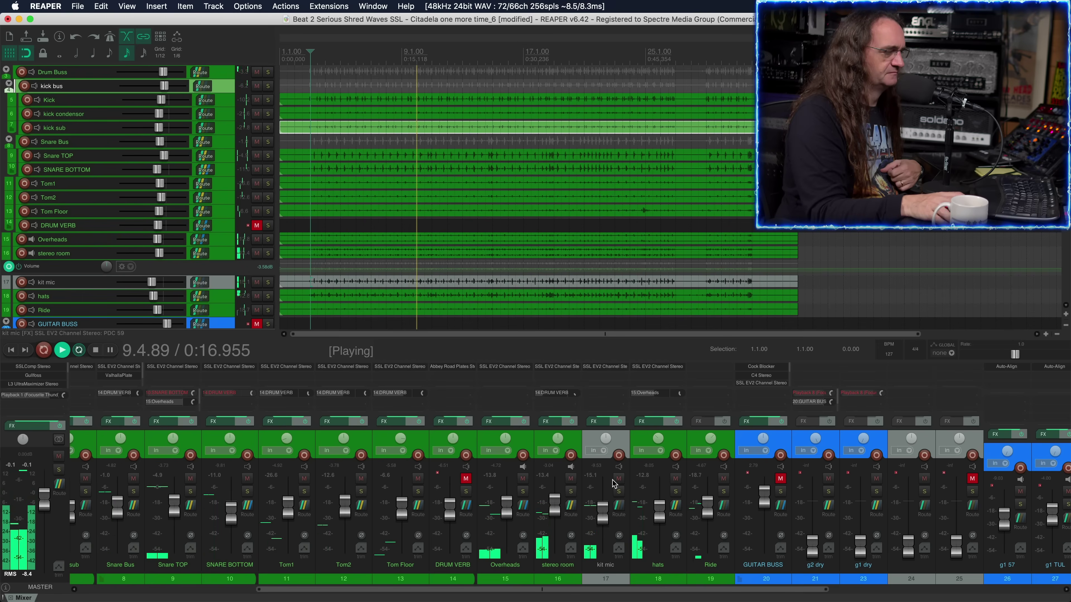
pyautogui.click(661, 366)
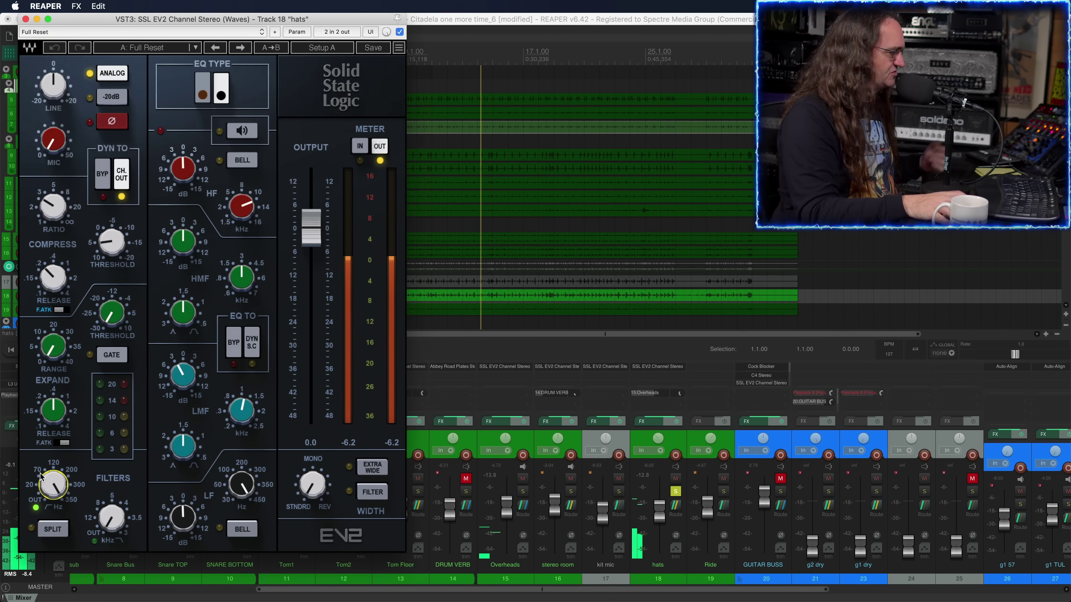
pyautogui.moveTo(41, 476); pyautogui.dragTo(49, 443)
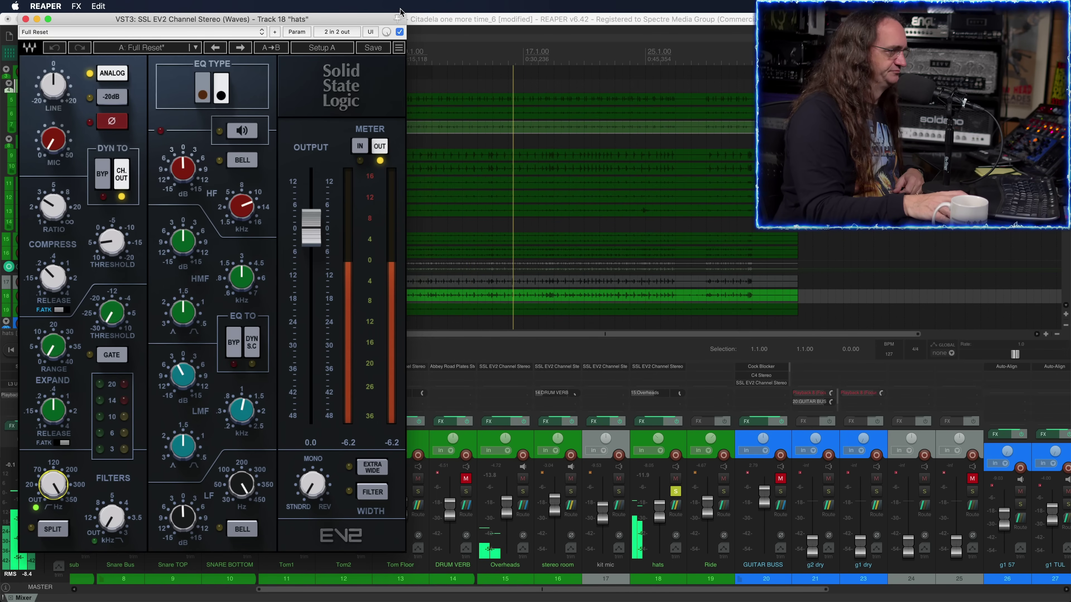
pyautogui.click(689, 498)
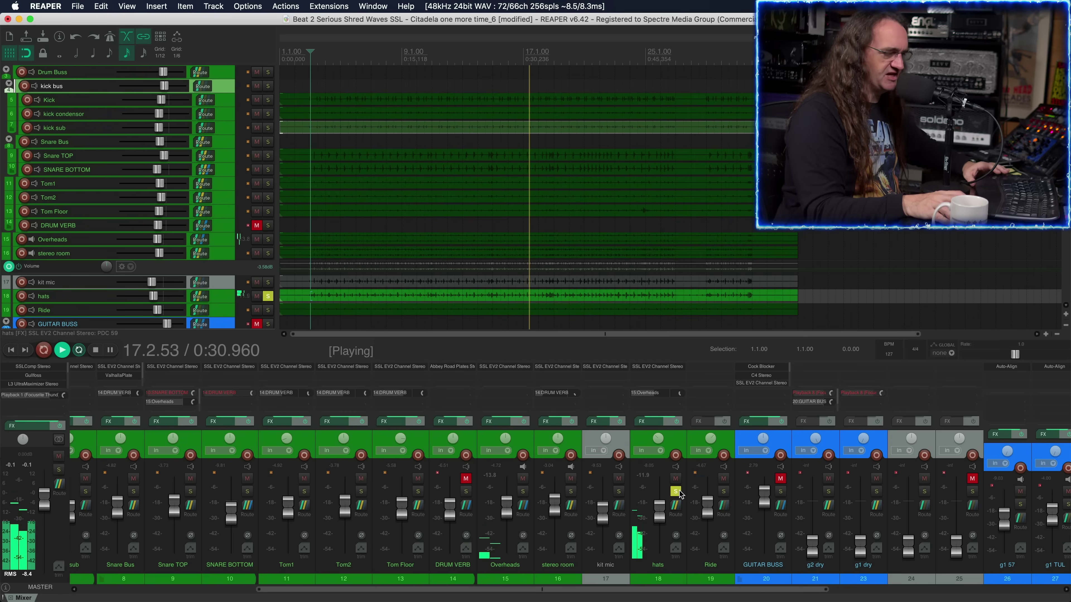
# - Audition the Ride soloed in place of hats, clear its solo and stop playback
pyautogui.click(675, 491)
pyautogui.click(722, 491)
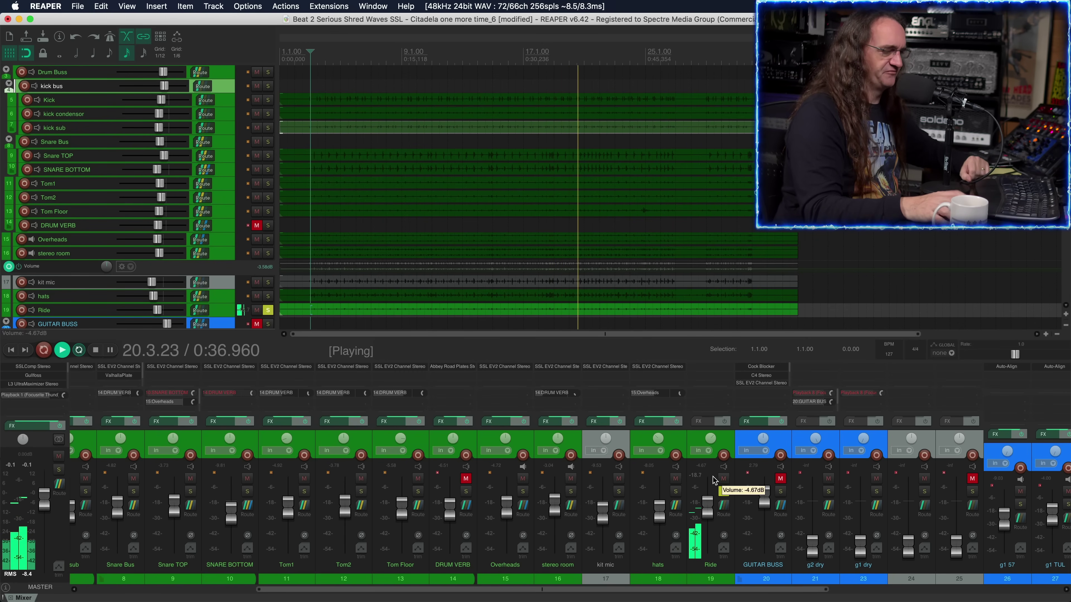
pyautogui.click(723, 492)
pyautogui.press('space')
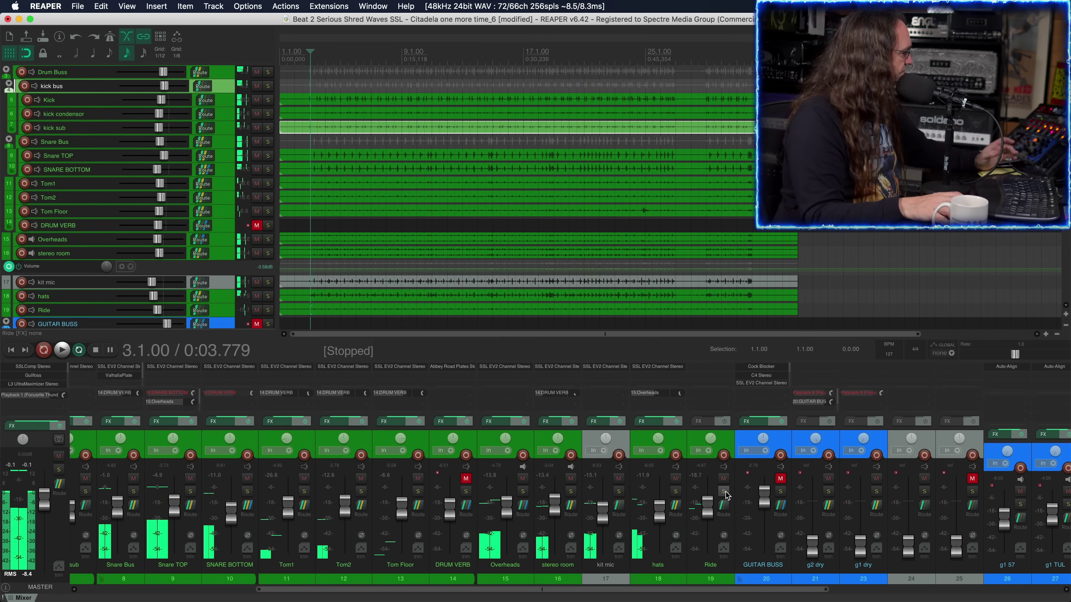
# - Play the full drum mix and unmute DRUM VERB, stop playback and unmute GUITAR BUSS
pyautogui.press('space')
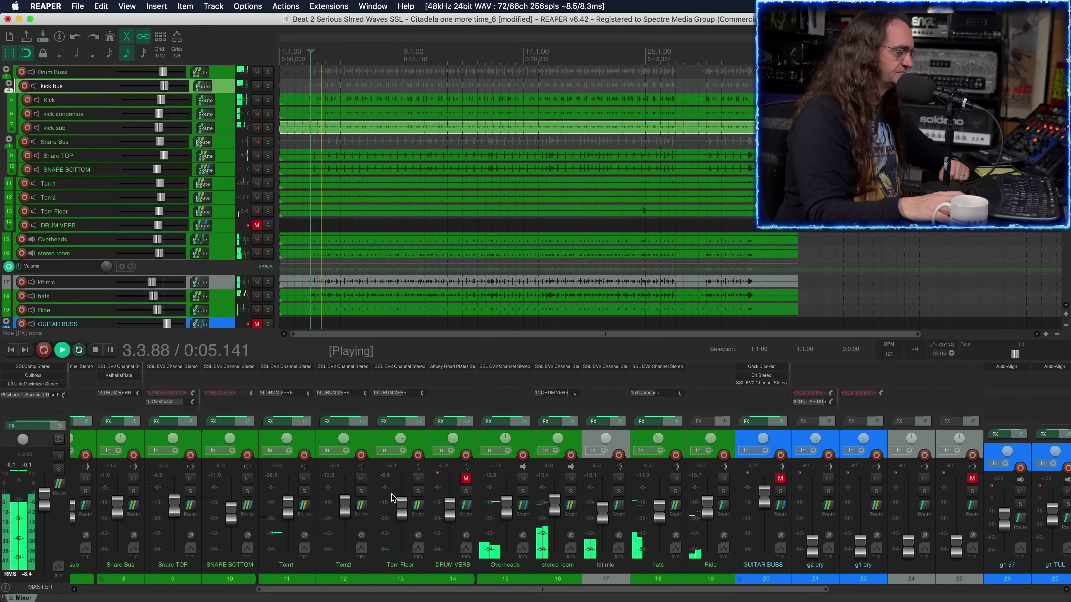
pyautogui.click(466, 479)
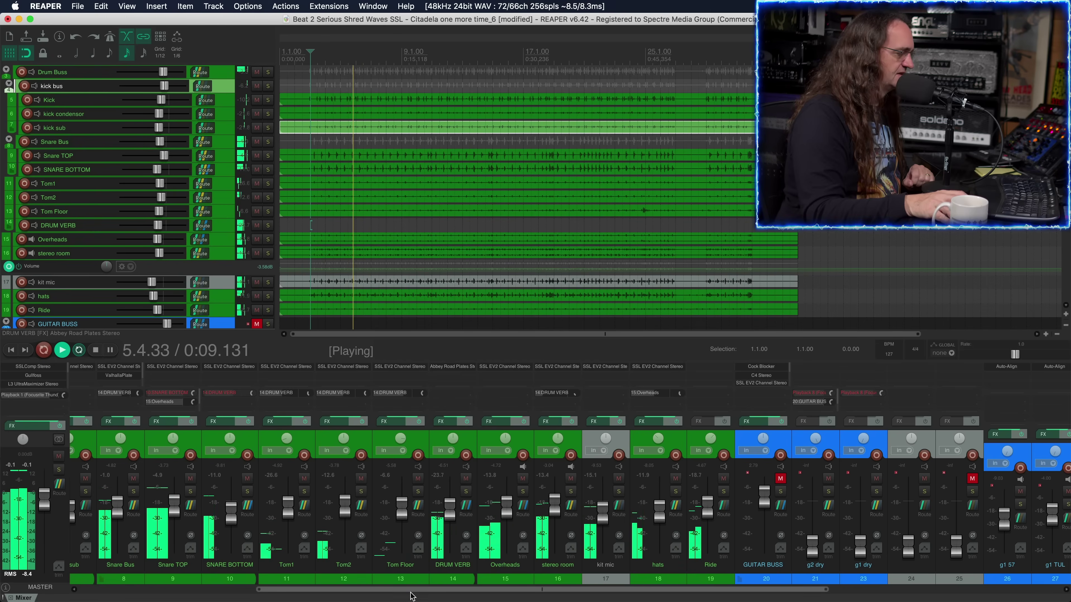
pyautogui.press('space')
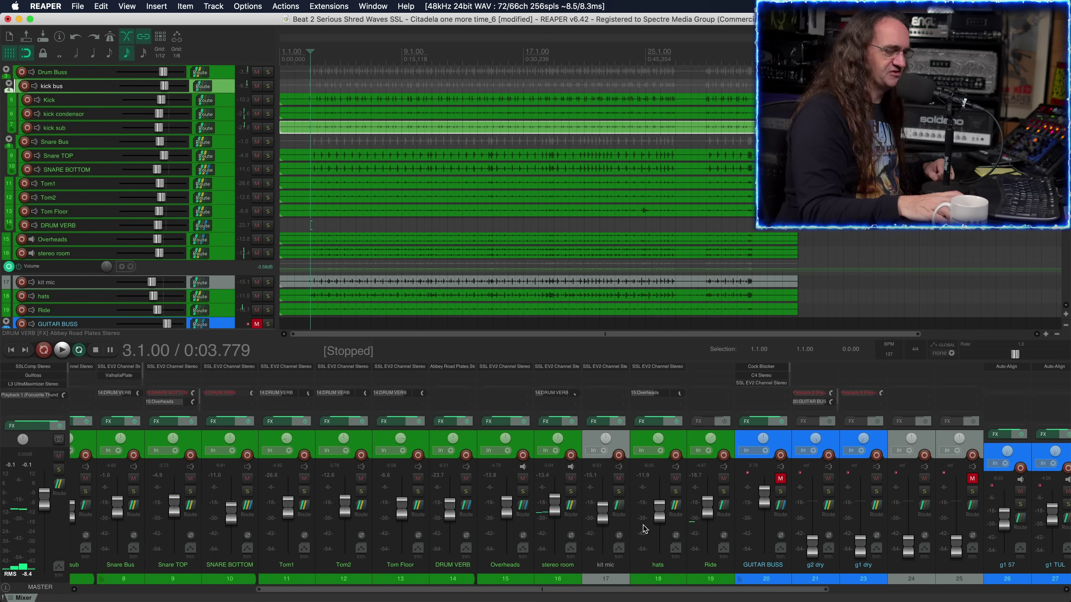
pyautogui.click(780, 478)
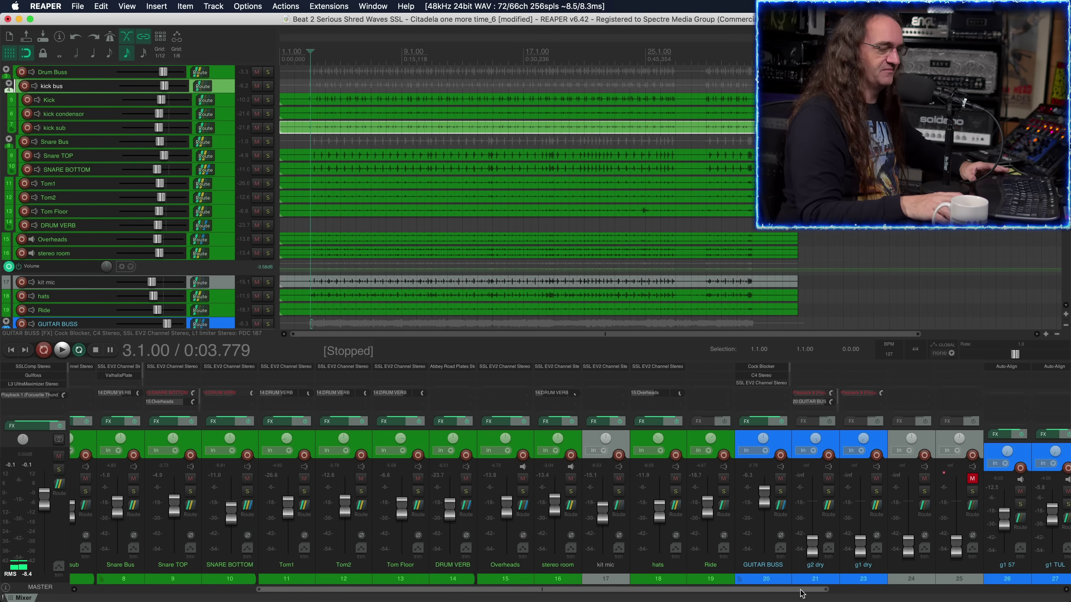
pyautogui.hscroll(4, 819, 591)
pyautogui.hscroll(4, 992, 558)
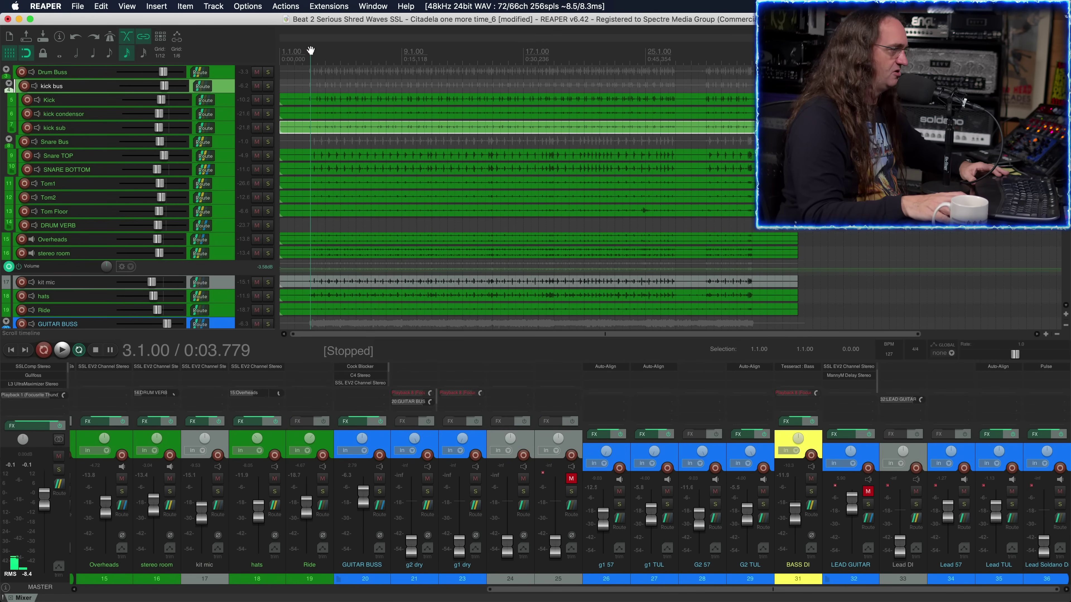
# - Open the master track's SSLComp, L3 UltraMaximizer and WLM Meter plugins and arrange their windows side by side
pyautogui.click(35, 367)
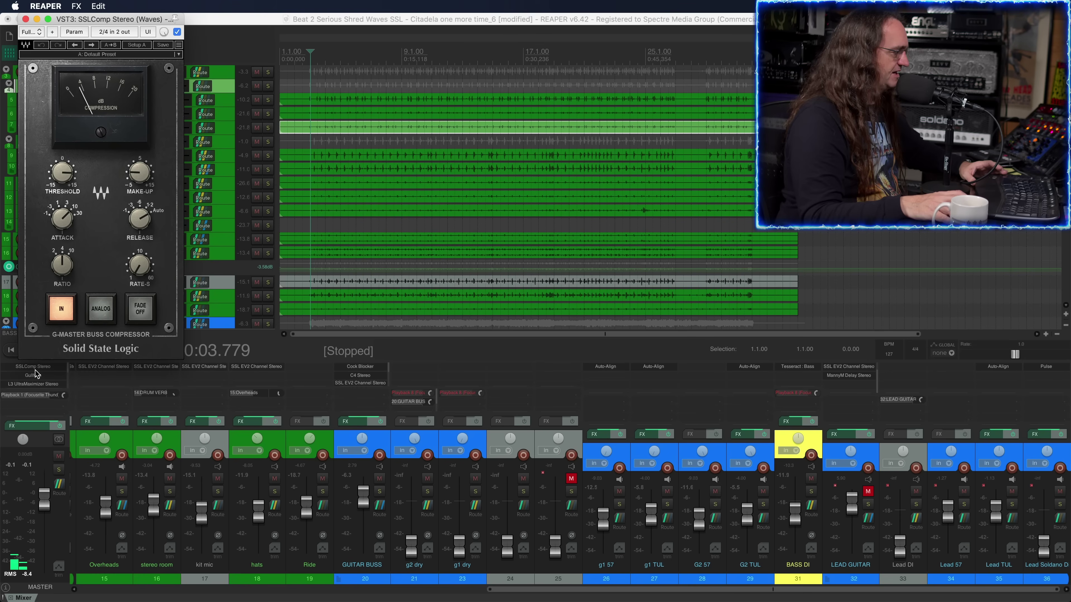
pyautogui.click(39, 384)
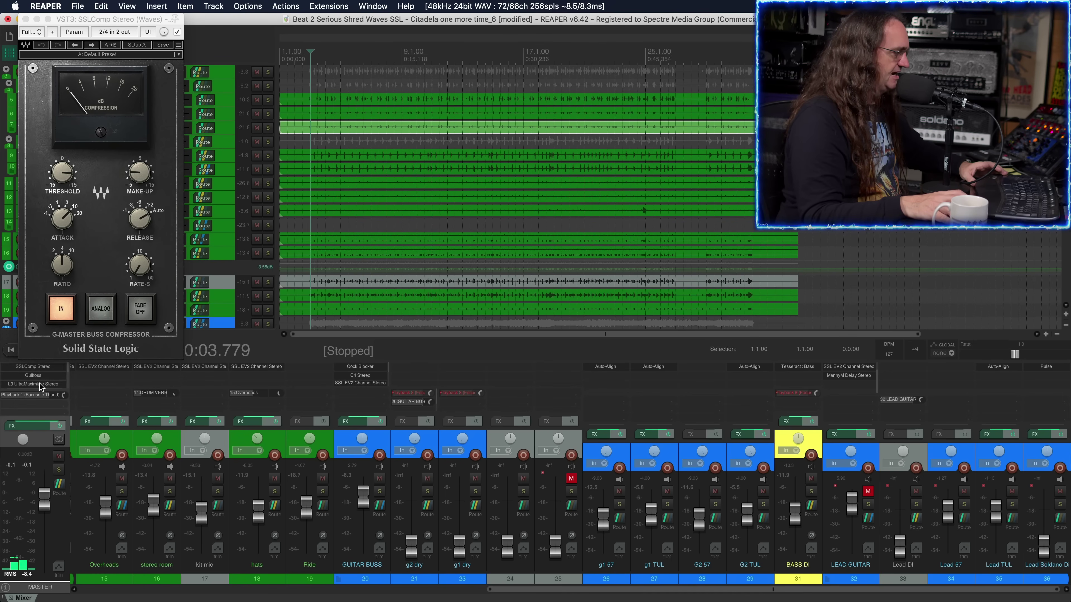
pyautogui.scroll(-2, 40, 380)
pyautogui.click(33, 367)
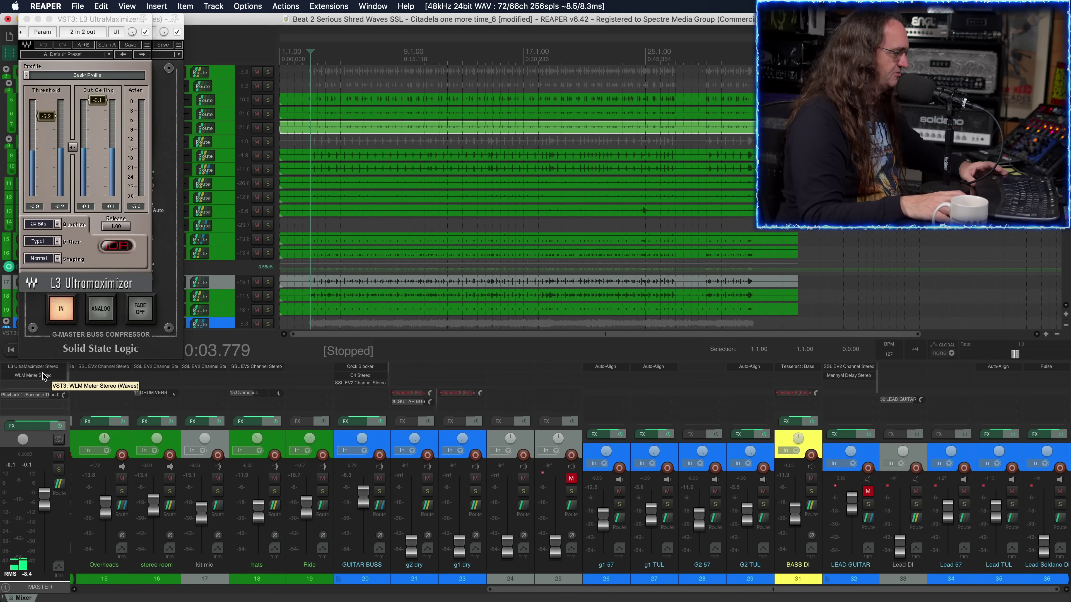
pyautogui.click(34, 375)
pyautogui.moveTo(101, 24); pyautogui.dragTo(401, 135)
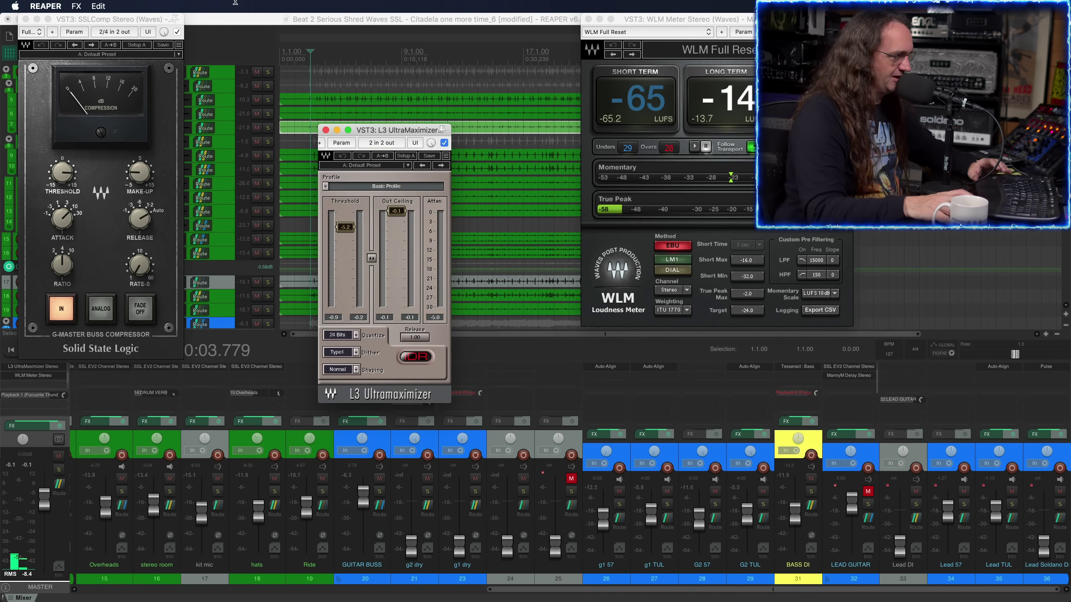
# - Play the mix from around bar 3 to examine the master compression, limiting and loudness, and close the plugin windows
pyautogui.click(305, 62)
pyautogui.press('space')
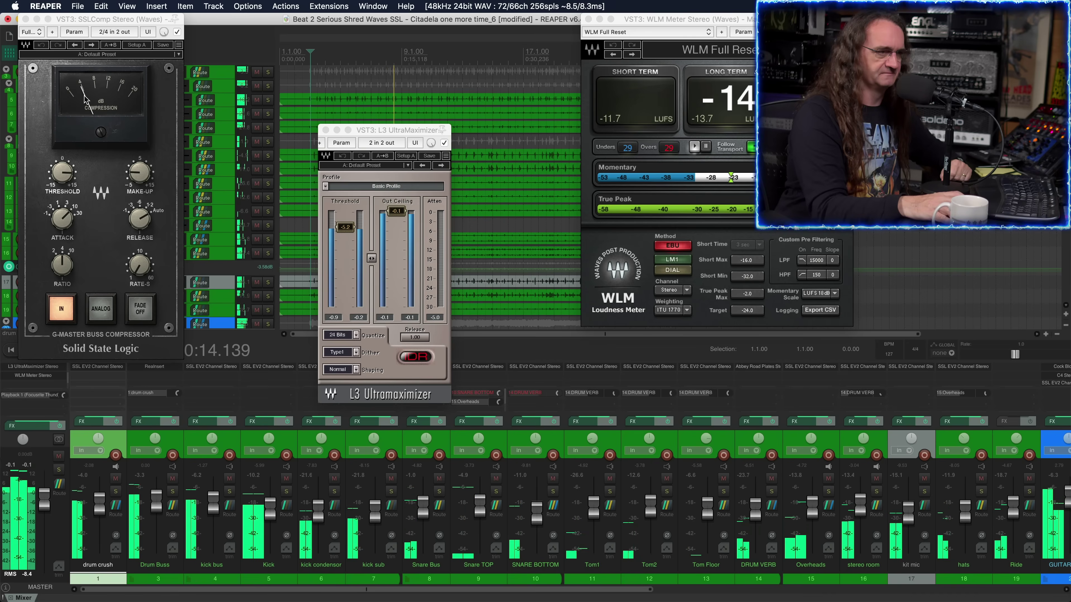
pyautogui.click(324, 131)
pyautogui.press('Escape')
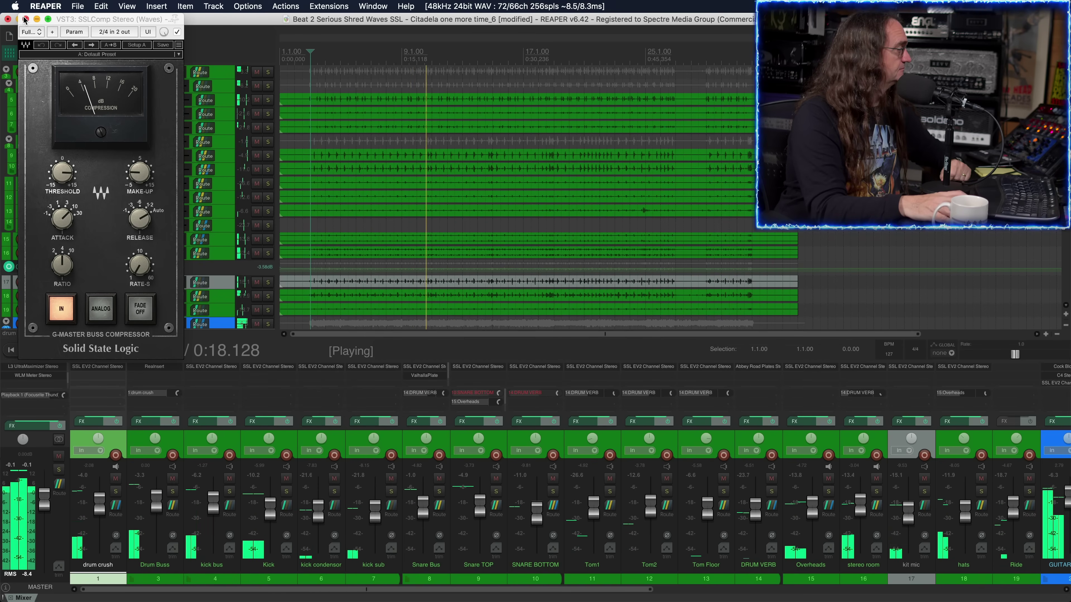
pyautogui.click(25, 20)
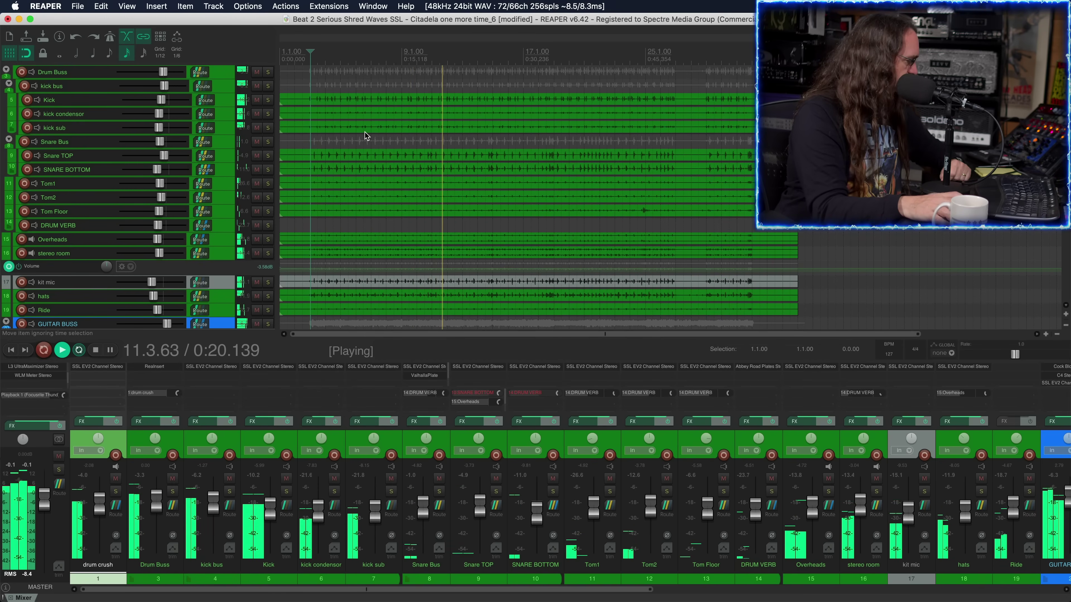